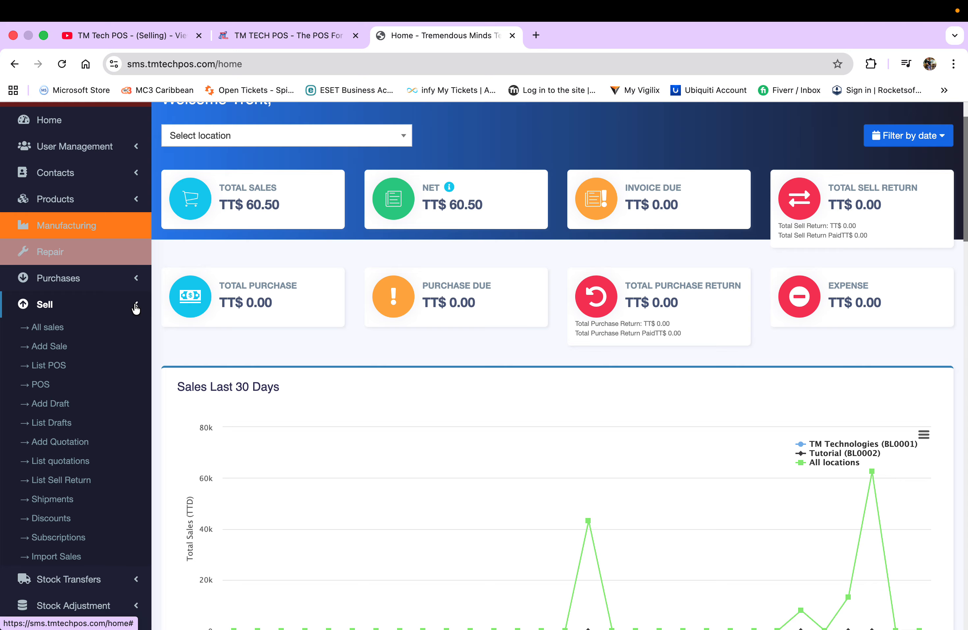
Step: Open the Business Locations page from the system settings
left_click(136, 306)
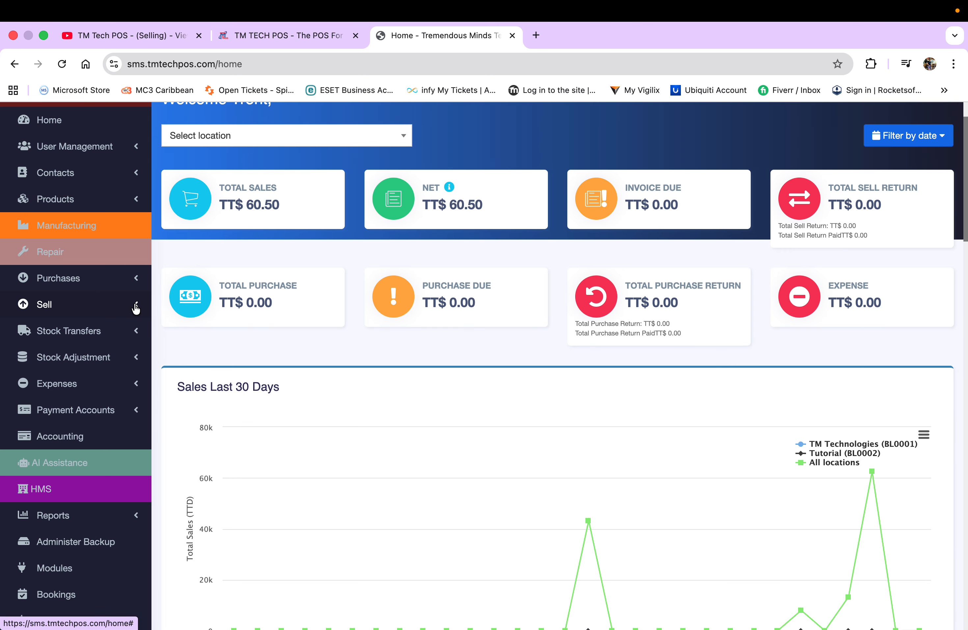
left_click(136, 332)
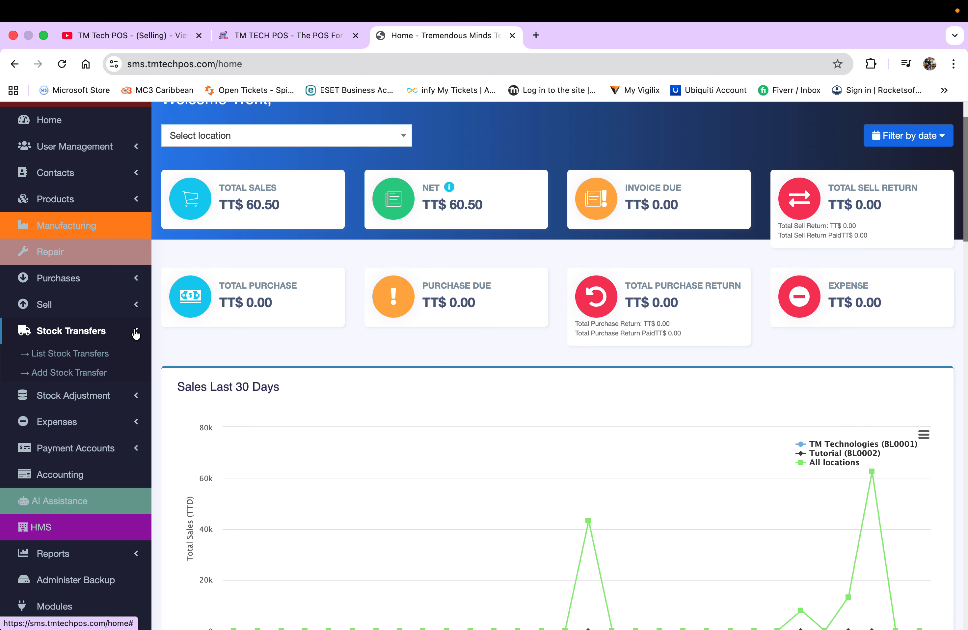
scroll(99, 355, "down", 5)
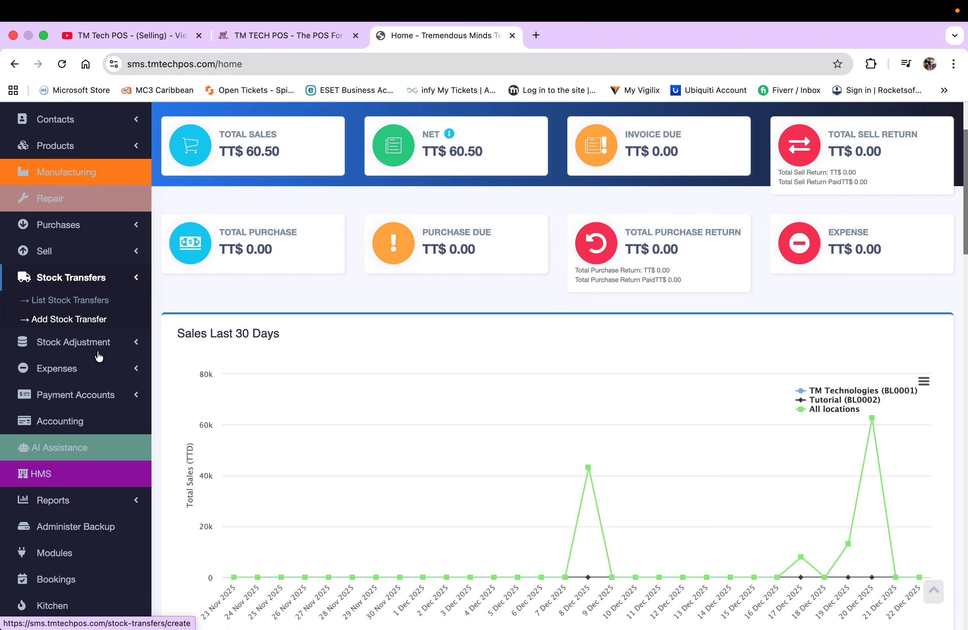
scroll(99, 355, "down", 2)
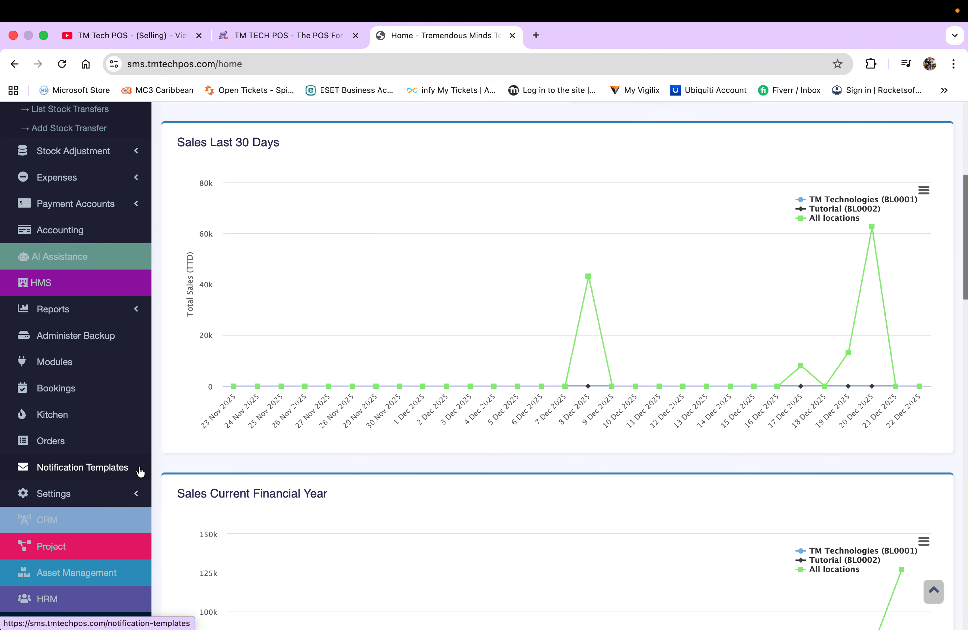
left_click(139, 496)
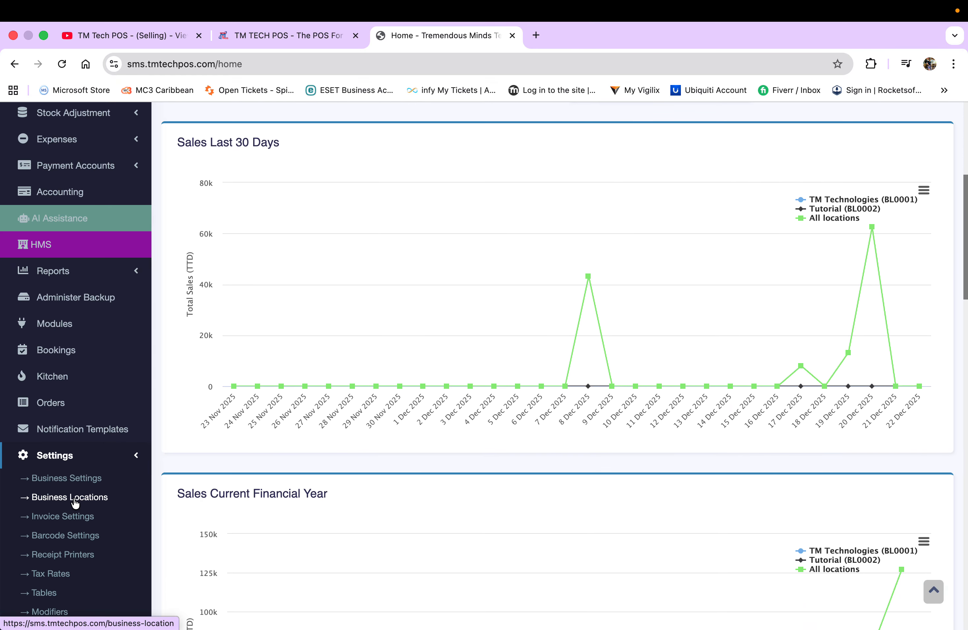
left_click(77, 498)
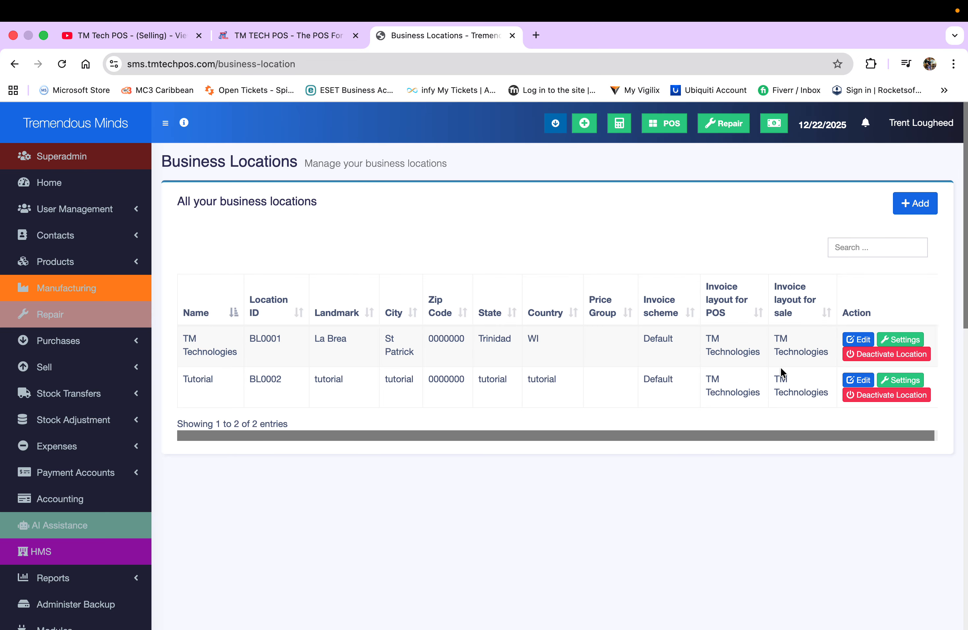
Step: Review the Tutorial business location's details and payment options, then close the form without changes
left_click(858, 379)
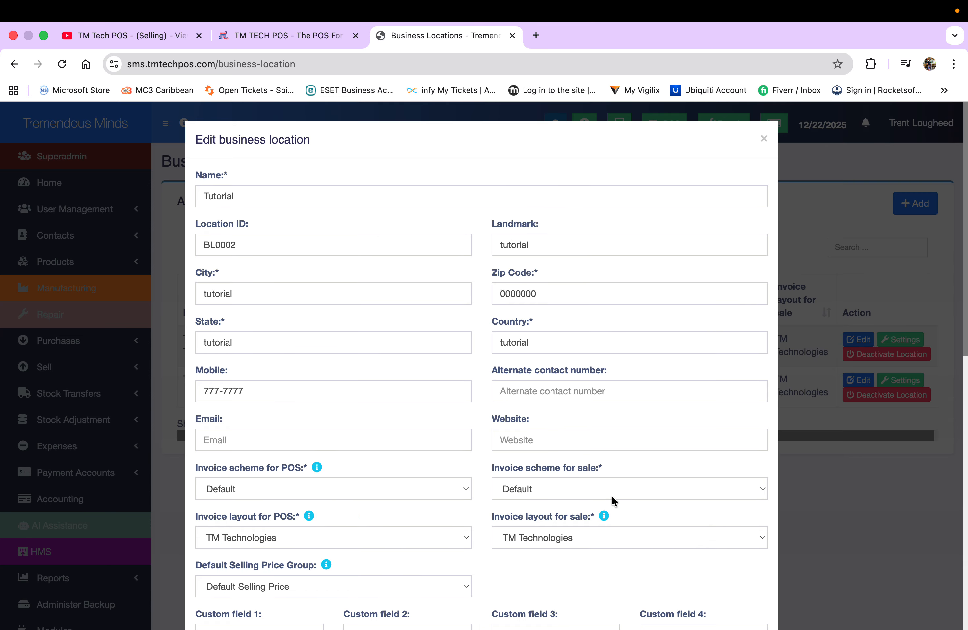
scroll(612, 497, "down", 5)
scroll(612, 495, "down", 6)
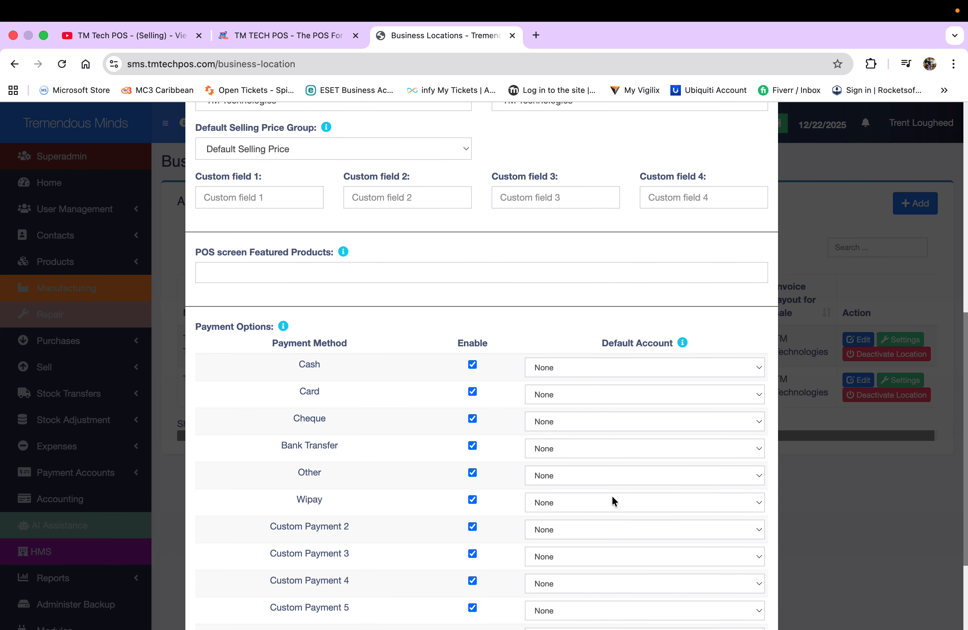
left_click(845, 157)
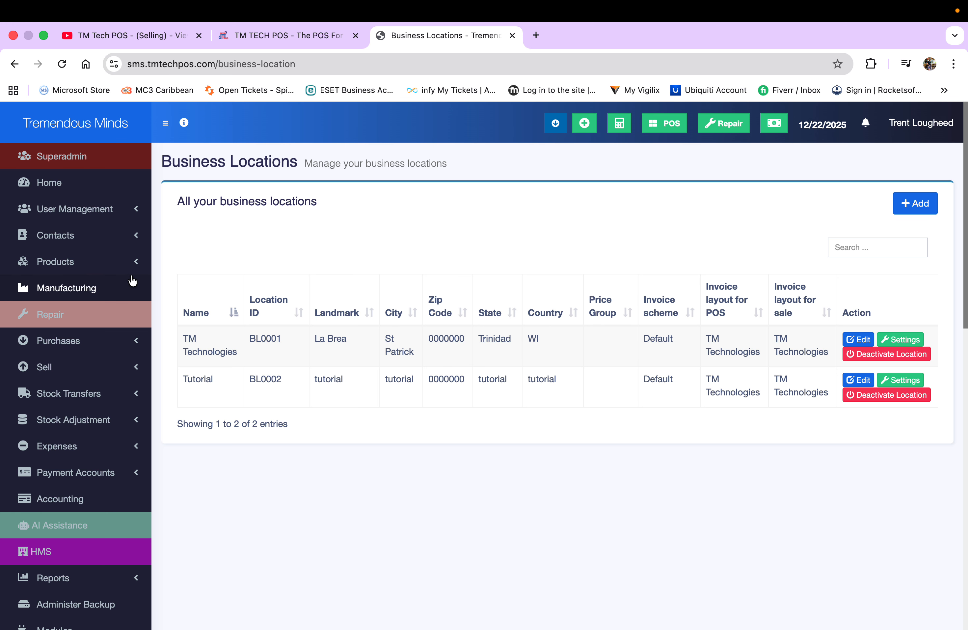
Step: Open the list of all products
left_click(137, 394)
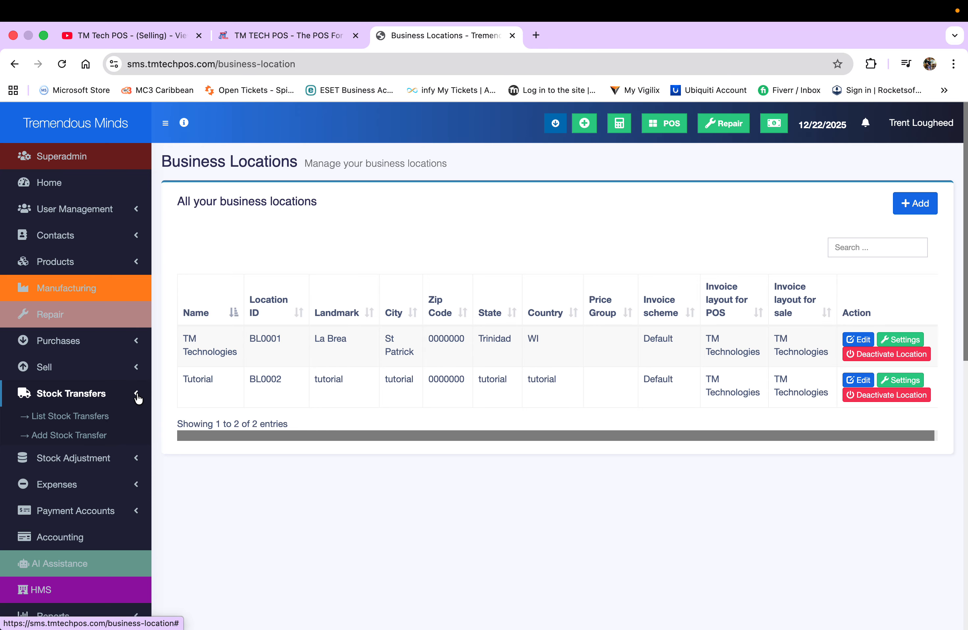
left_click(121, 265)
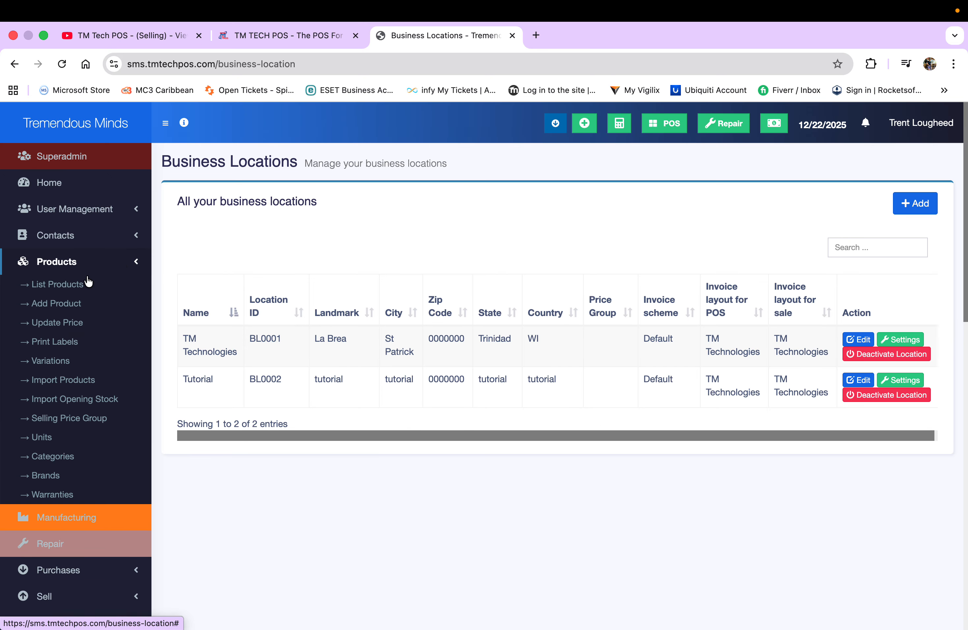
left_click(67, 289)
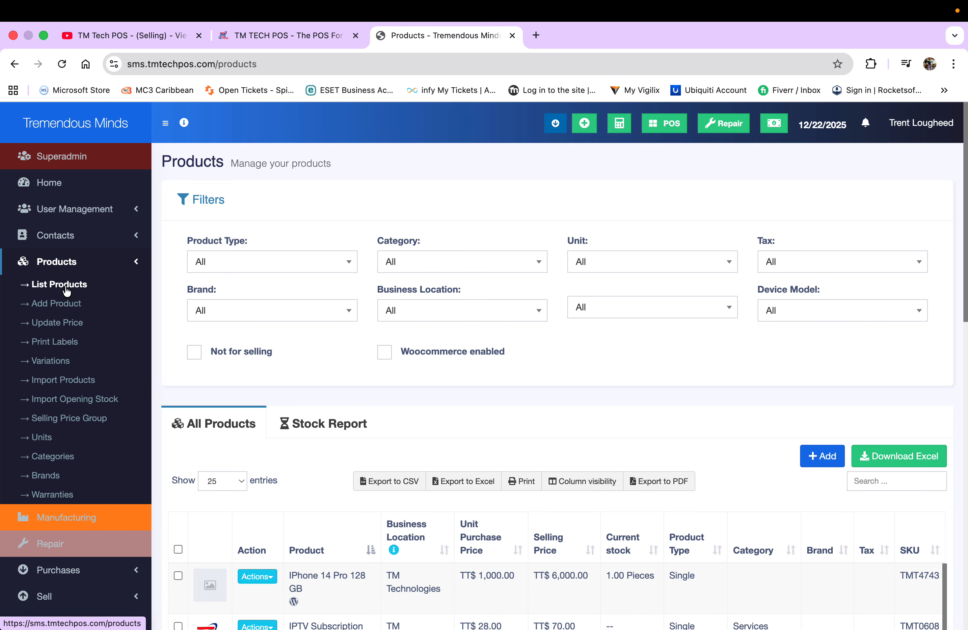
Step: Look through the product list, checking each product's business location and current stock
scroll(421, 405, "down", 5)
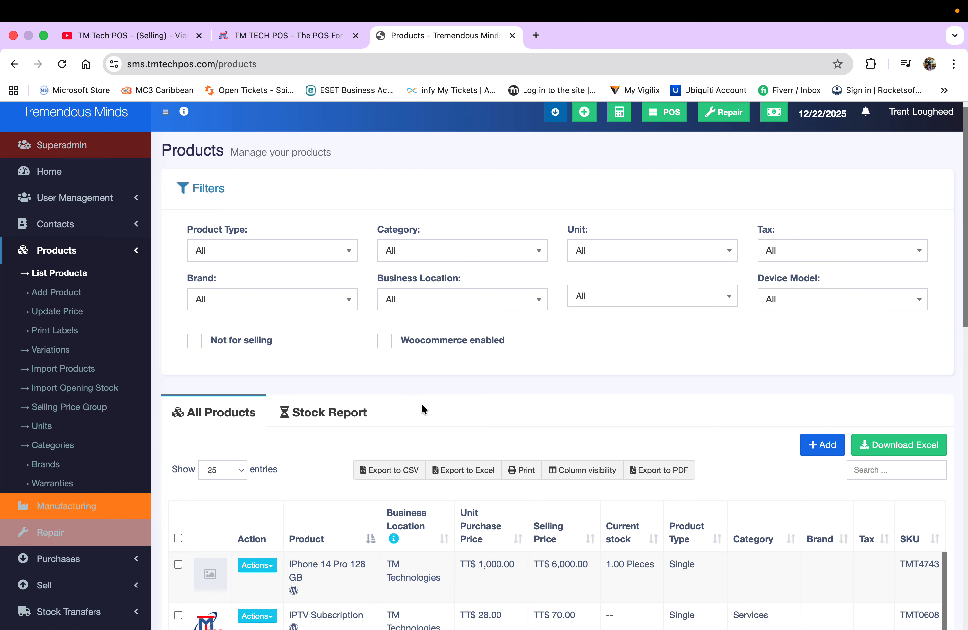
scroll(422, 407, "down", 4)
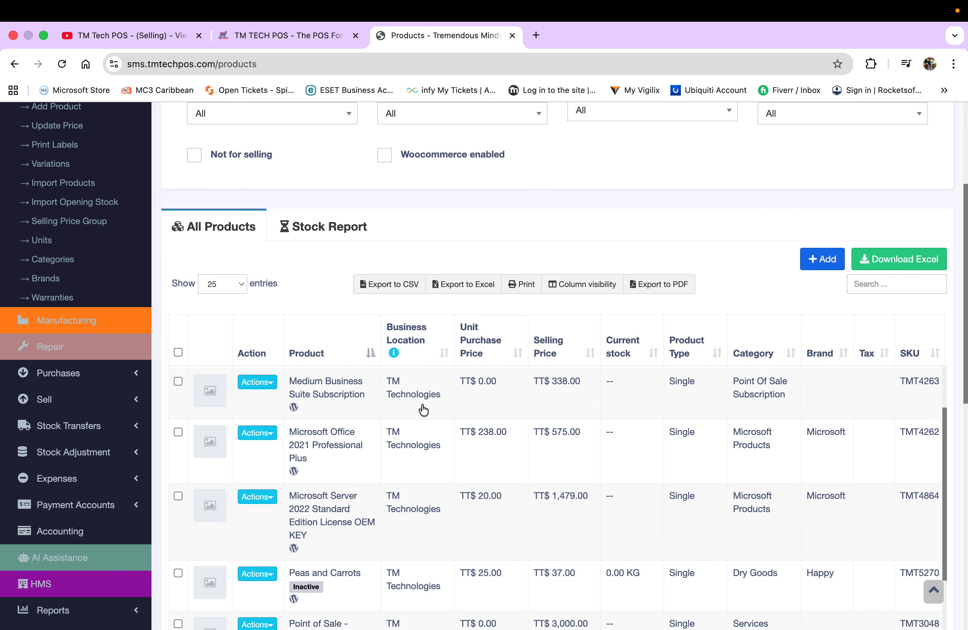
scroll(620, 231, "down", 5)
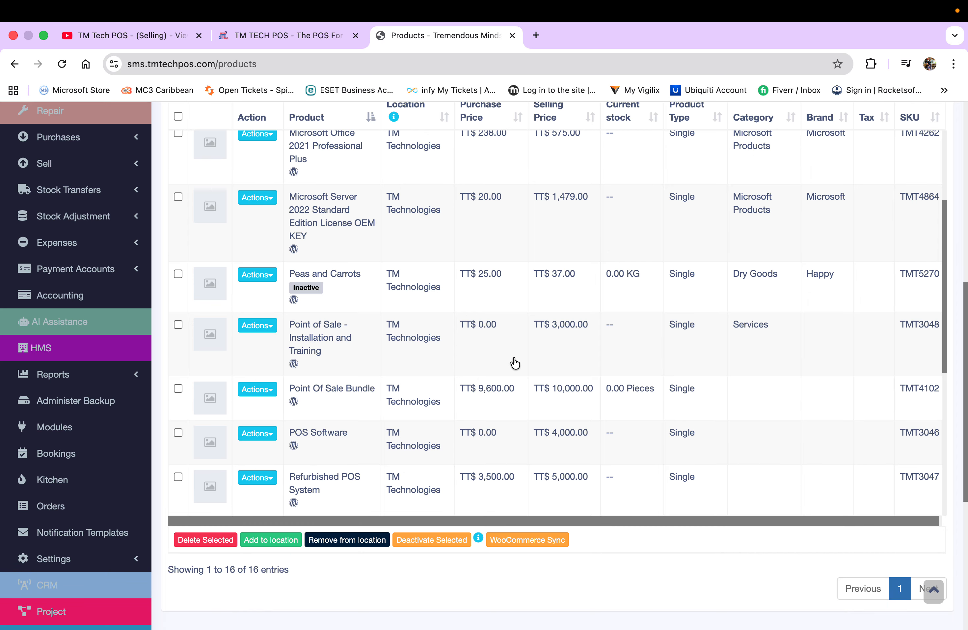
scroll(514, 363, "down", 5)
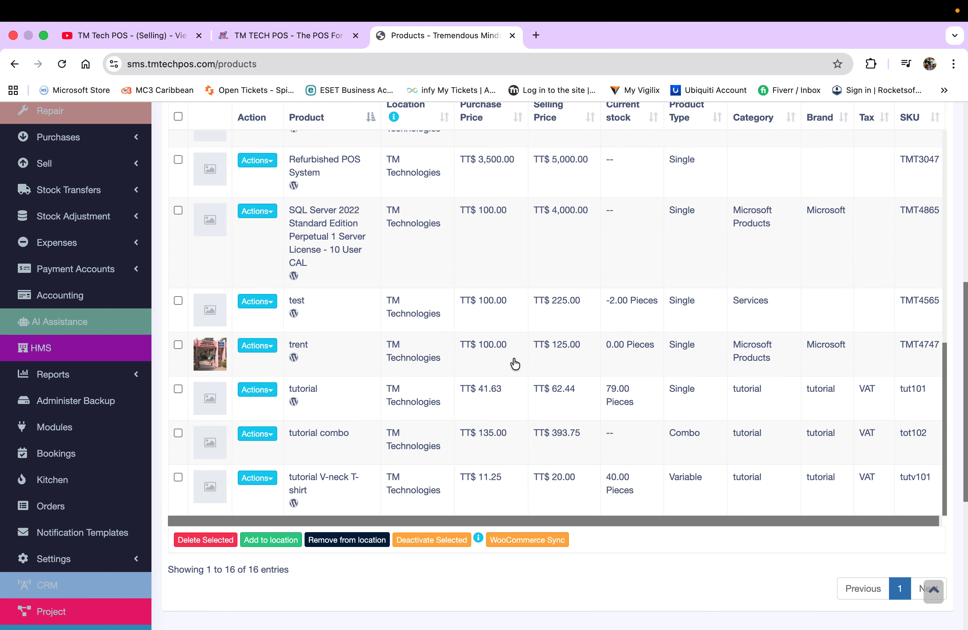
scroll(514, 364, "up", 5)
scroll(514, 363, "down", 5)
scroll(433, 303, "up", 15)
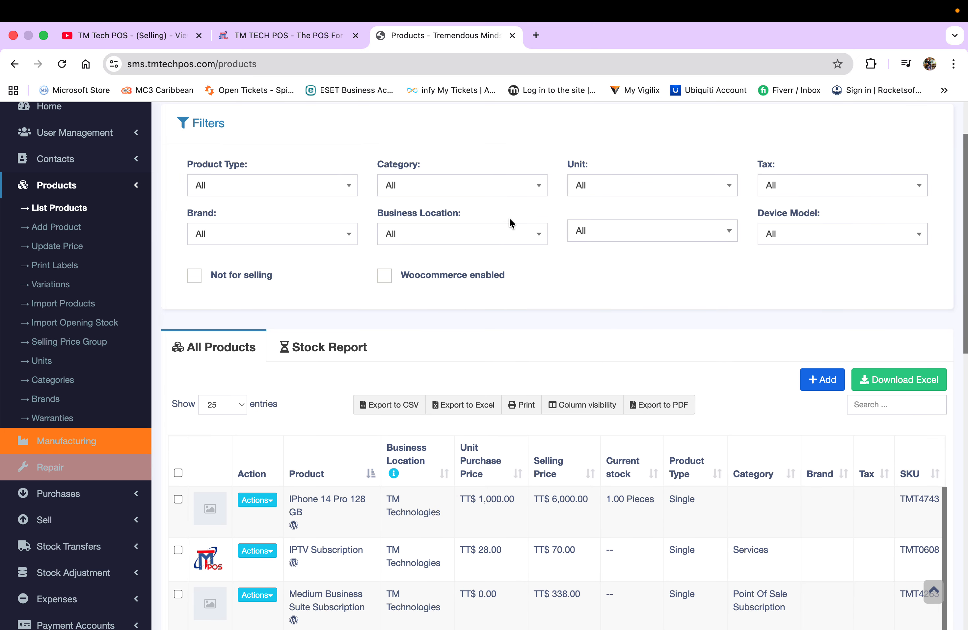
Step: Filter the product list to the tutorial category
left_click(528, 189)
left_click(425, 335)
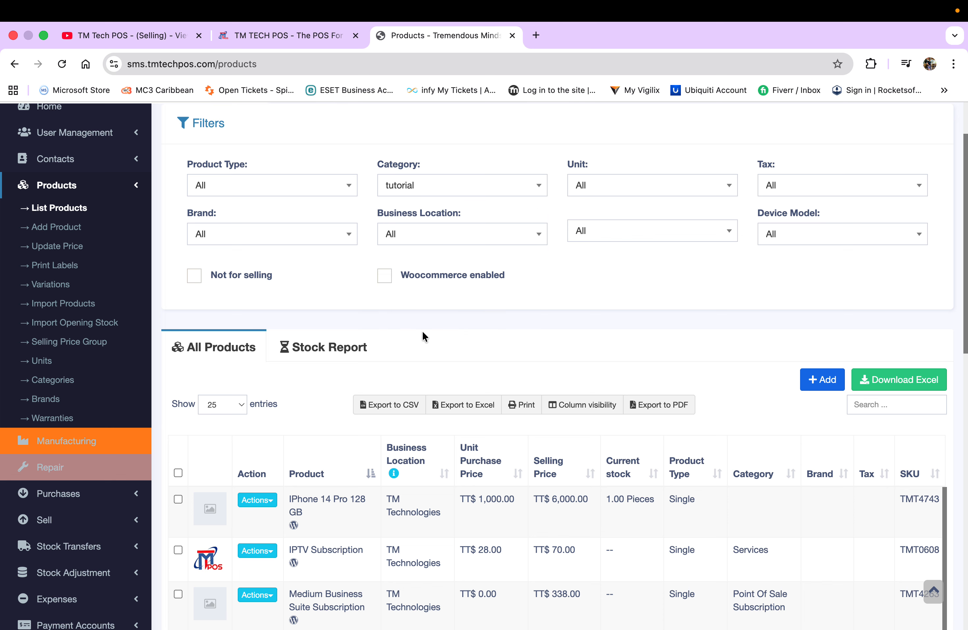
scroll(510, 366, "down", 5)
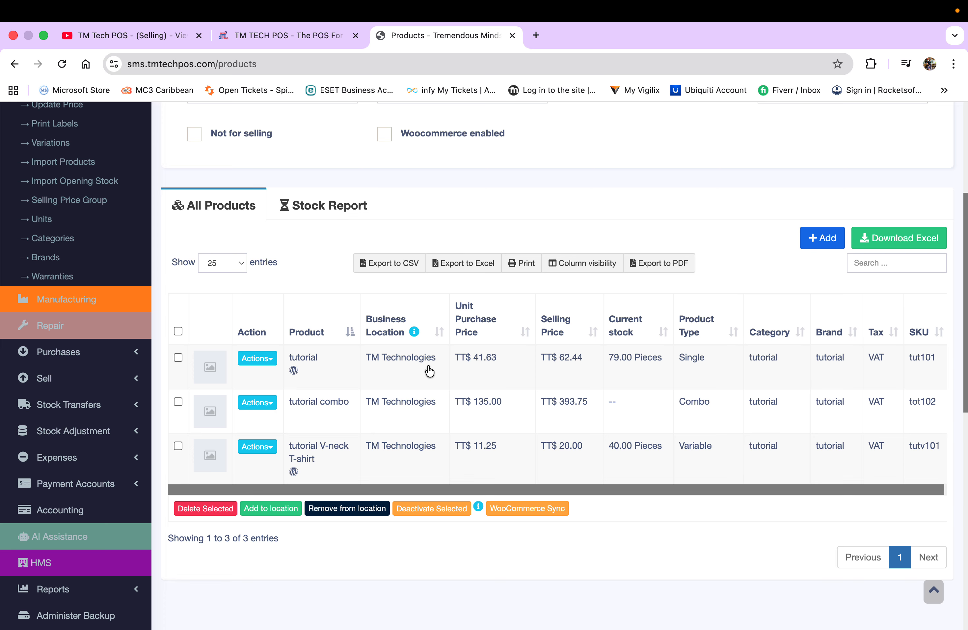
Step: Add the single product "tutorial" to the business location Tutorial (BL0002) and save
left_click(178, 358)
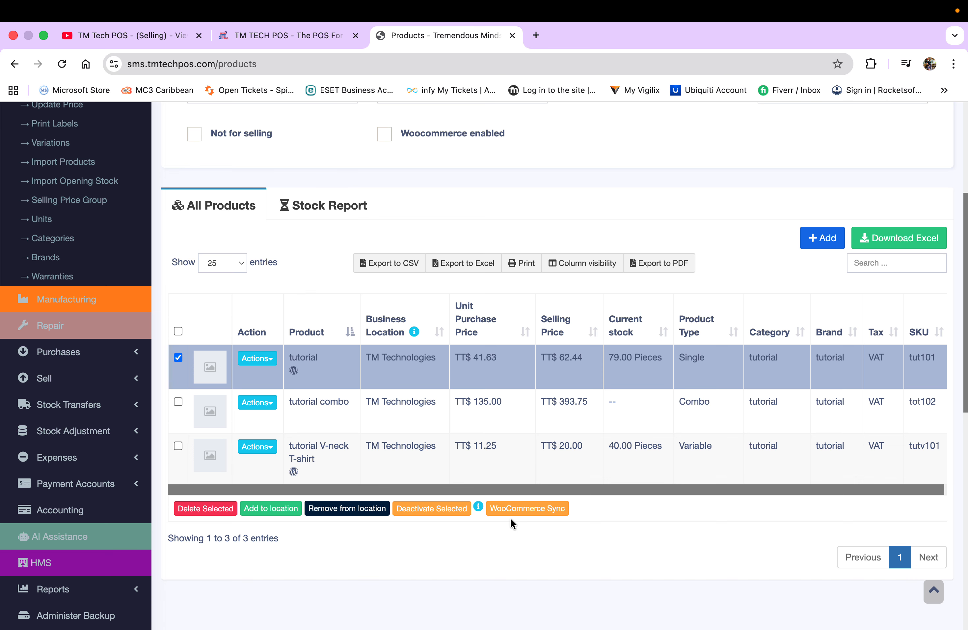
left_click(277, 513)
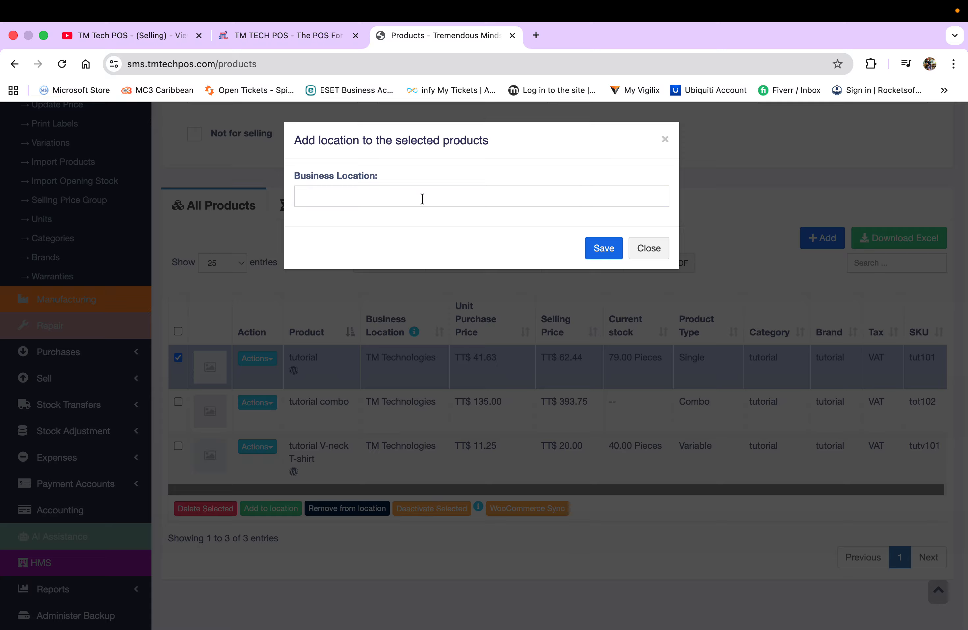
left_click(423, 198)
left_click(378, 258)
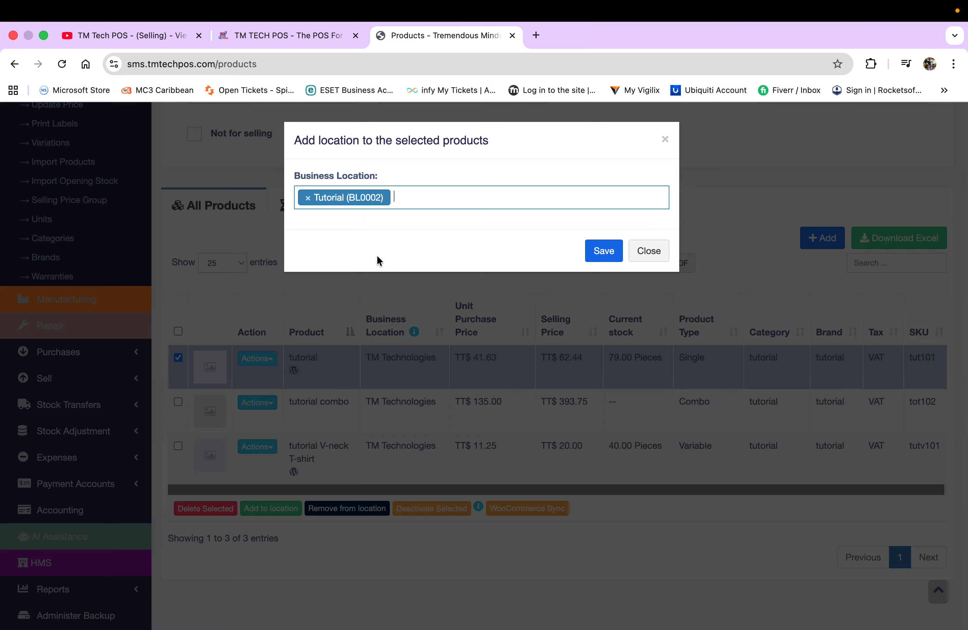
left_click(604, 251)
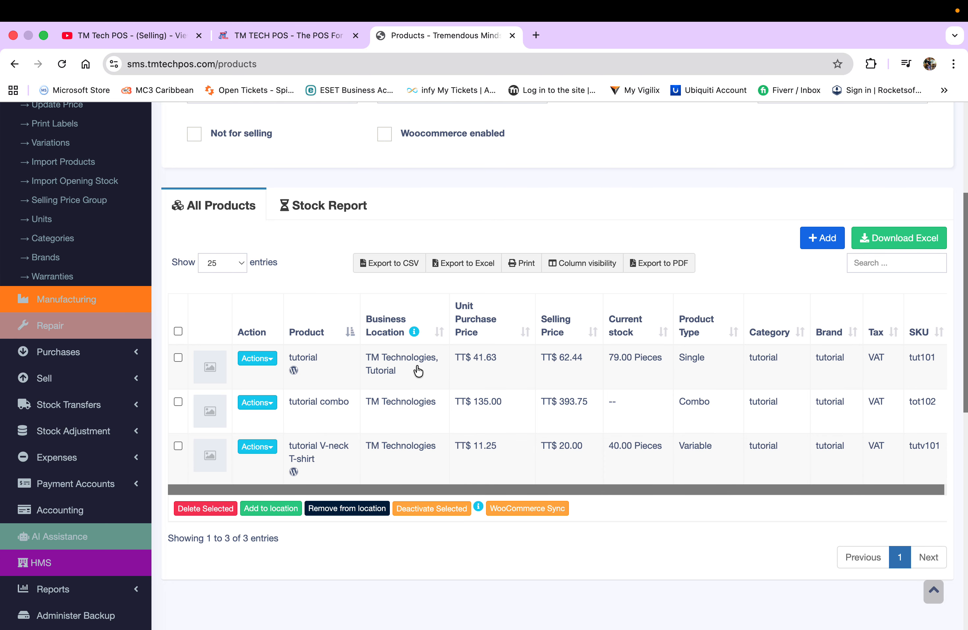
Step: Filter the product list to the business location Tutorial (BL0002)
scroll(418, 370, "up", 3)
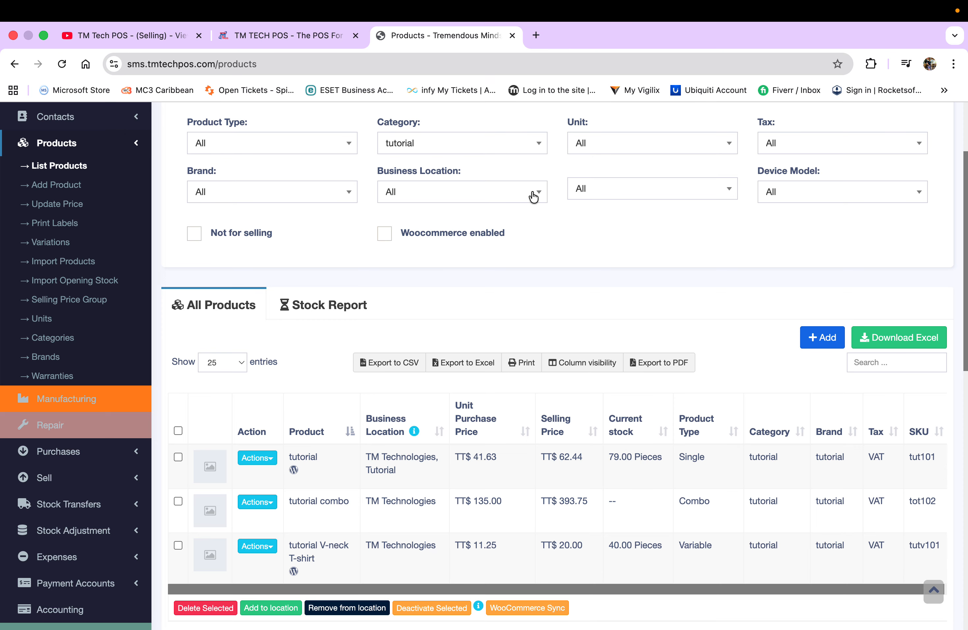
left_click(533, 197)
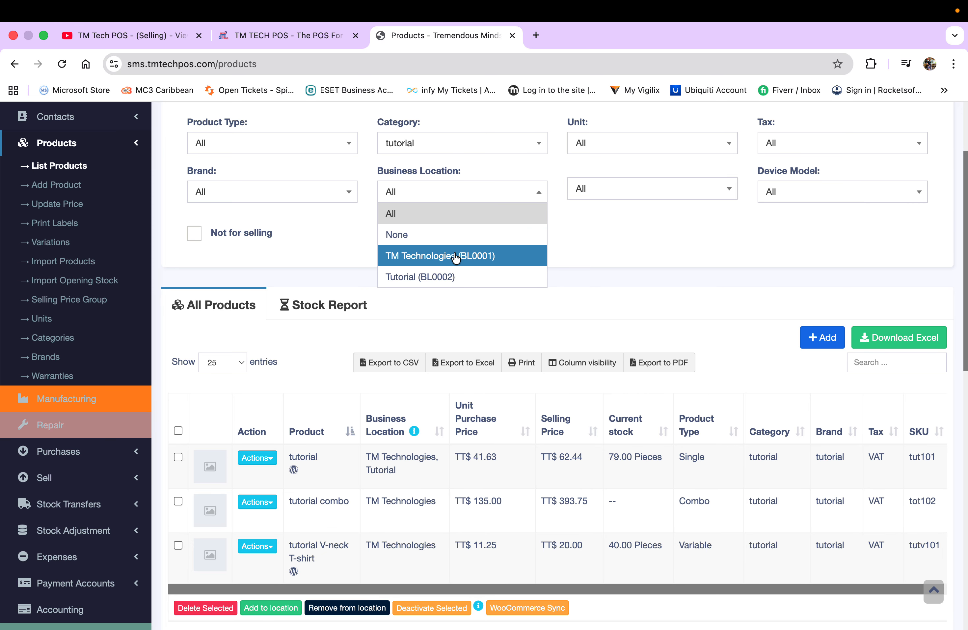
left_click(437, 273)
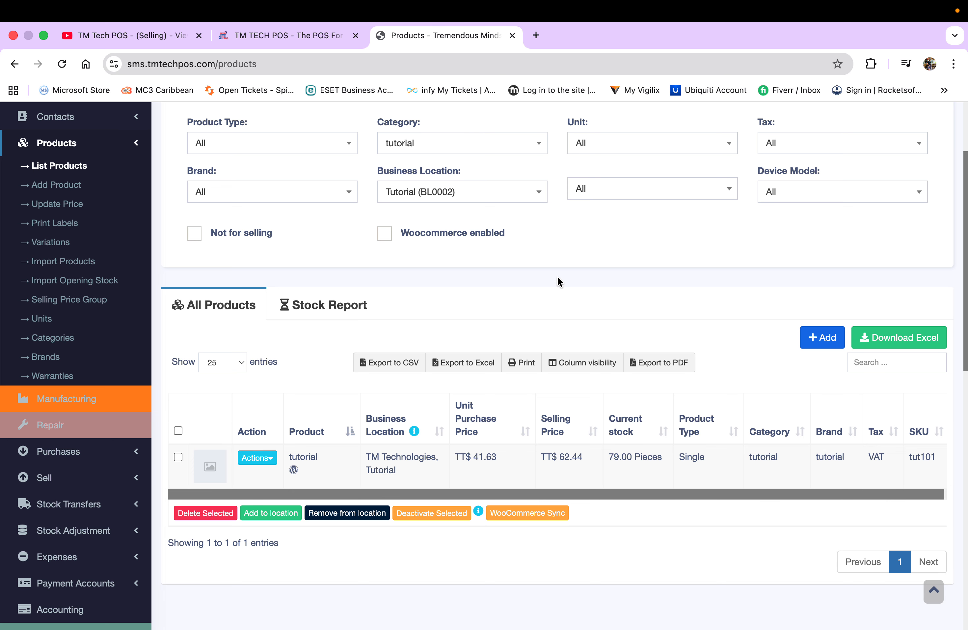
scroll(558, 281, "up", 2)
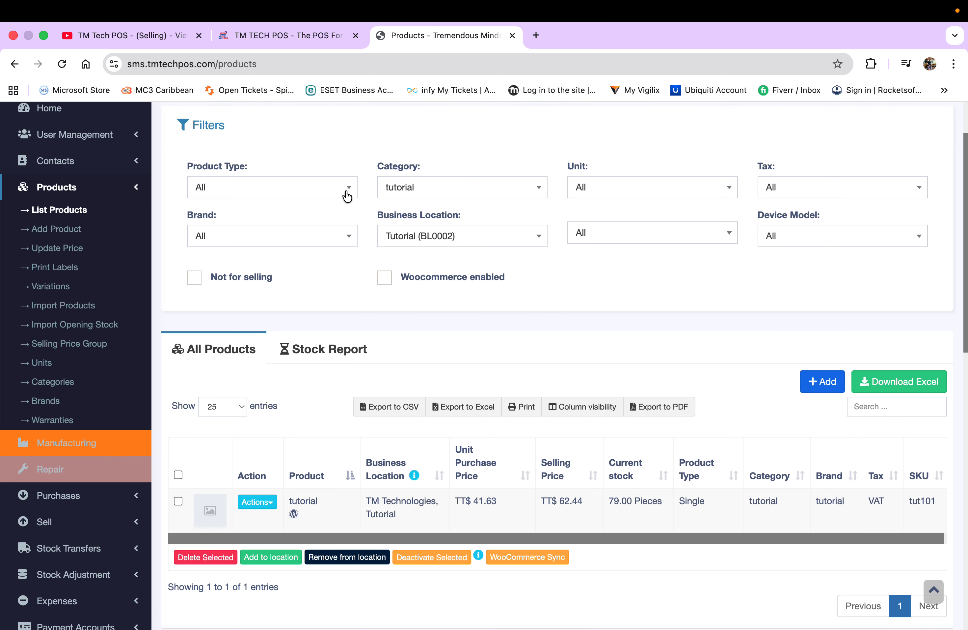
left_click(347, 193)
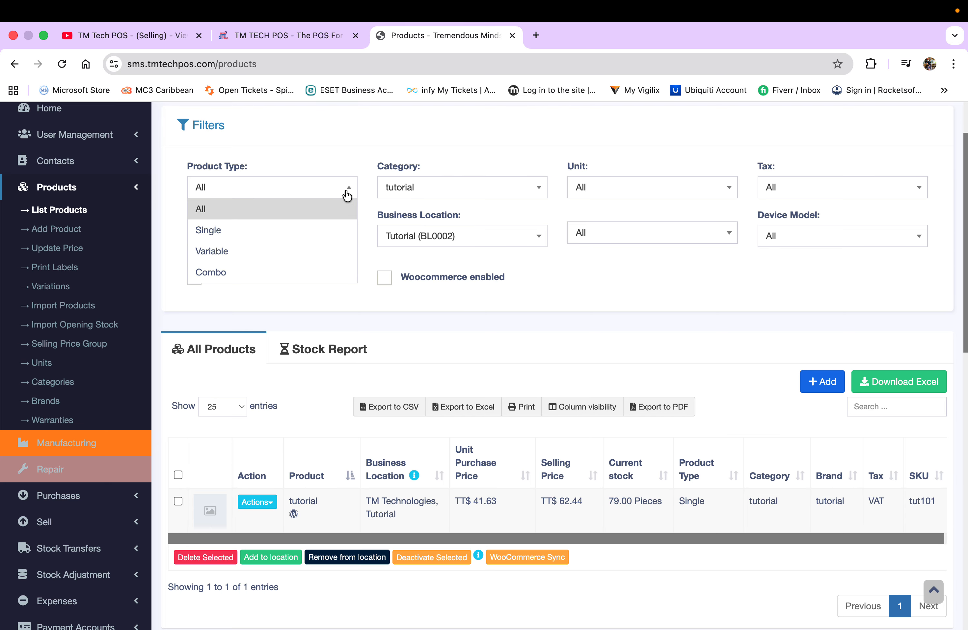
left_click(608, 314)
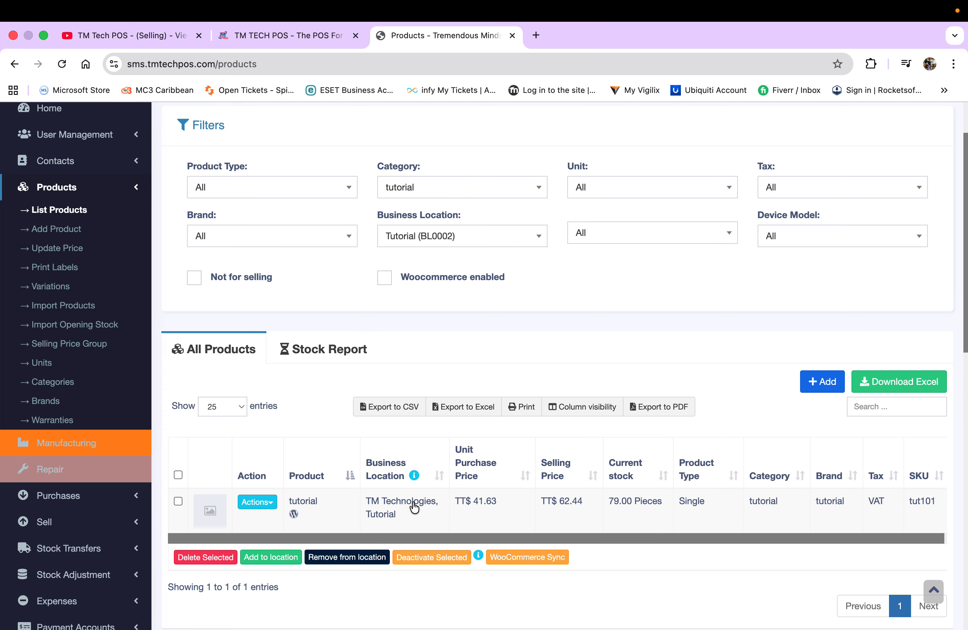
Step: Remove the business location TM Technologies (BL0001) from the product "tutorial" and save
left_click(178, 501)
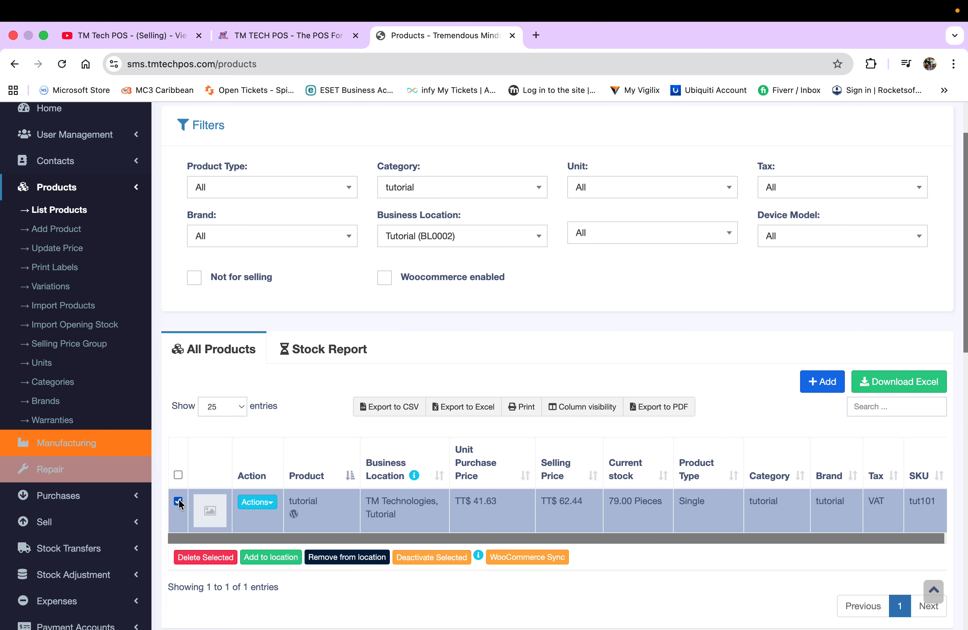
left_click(360, 561)
left_click(447, 198)
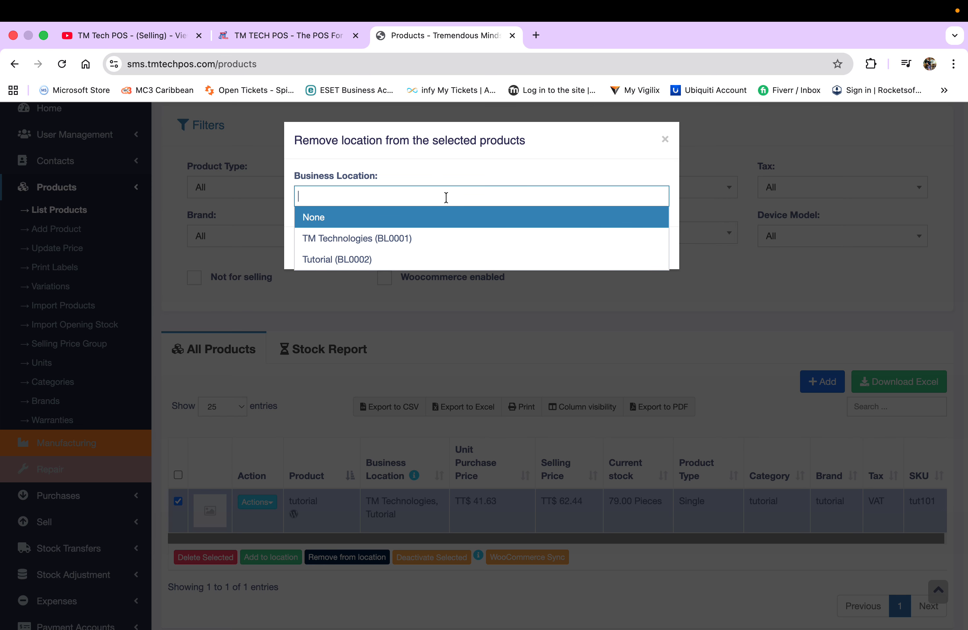
left_click(417, 239)
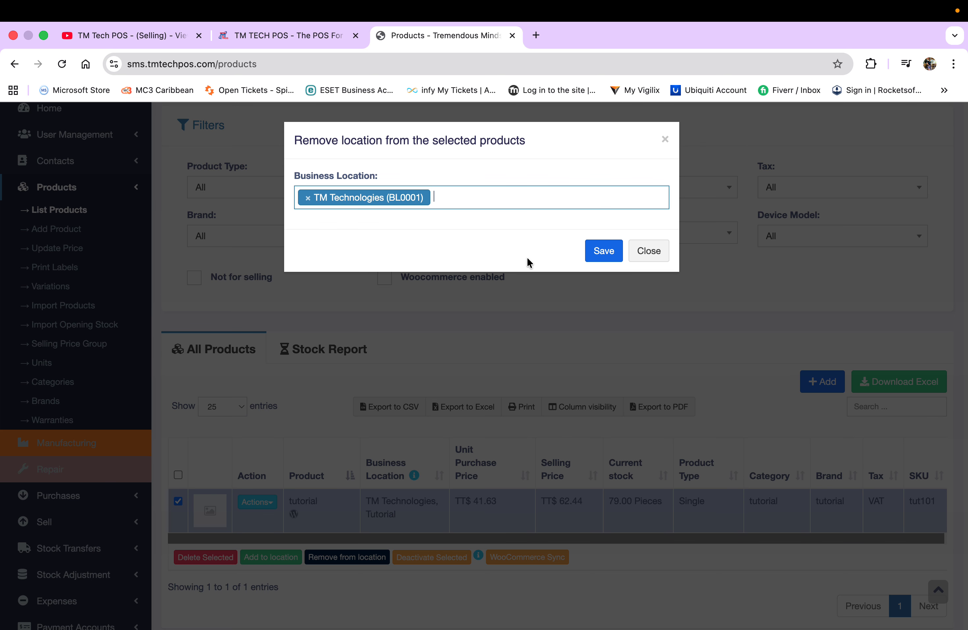
left_click(610, 250)
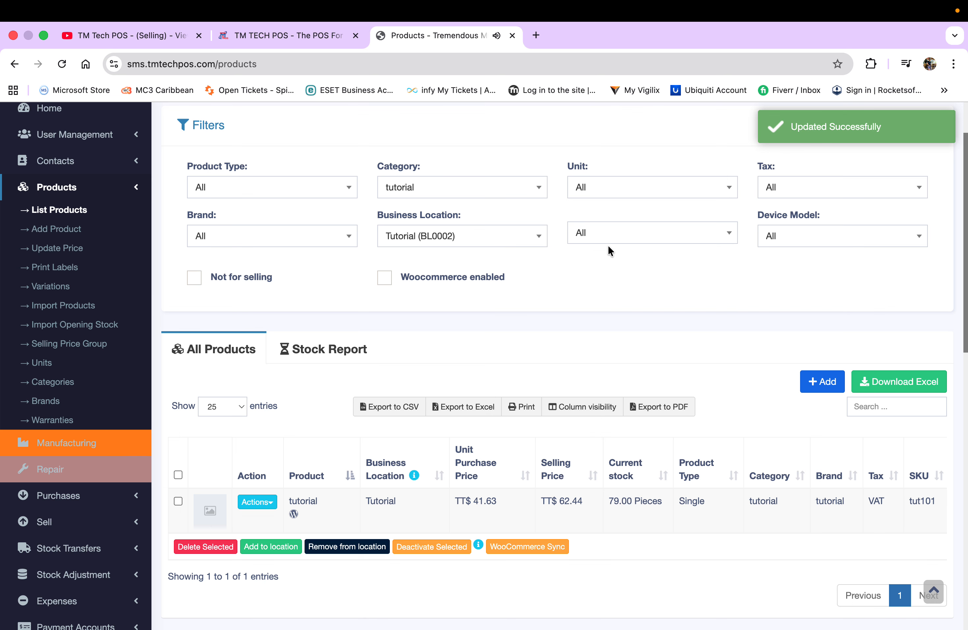
left_click(272, 501)
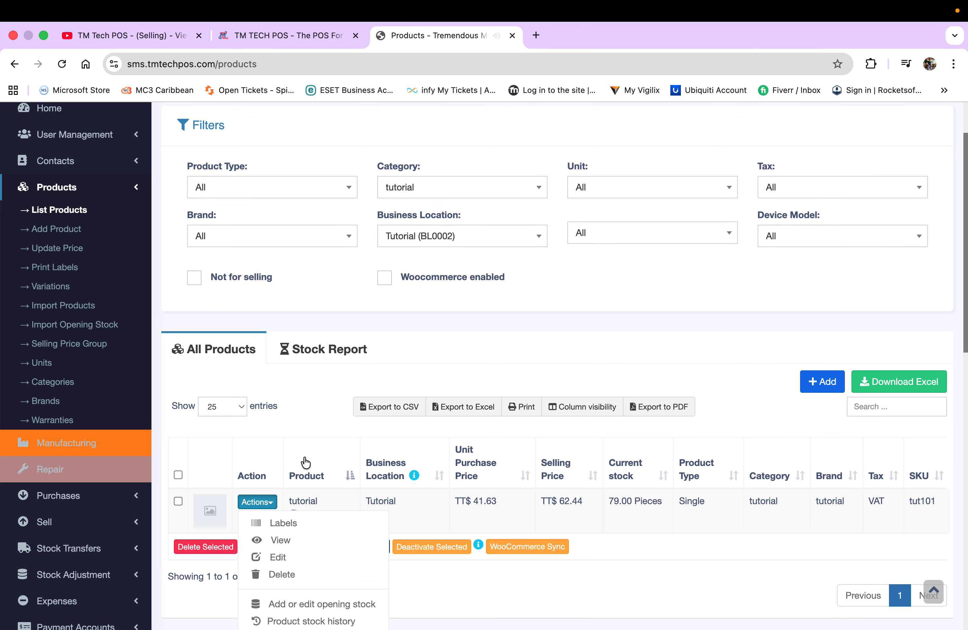
scroll(308, 461, "down", 3)
scroll(306, 462, "down", 3)
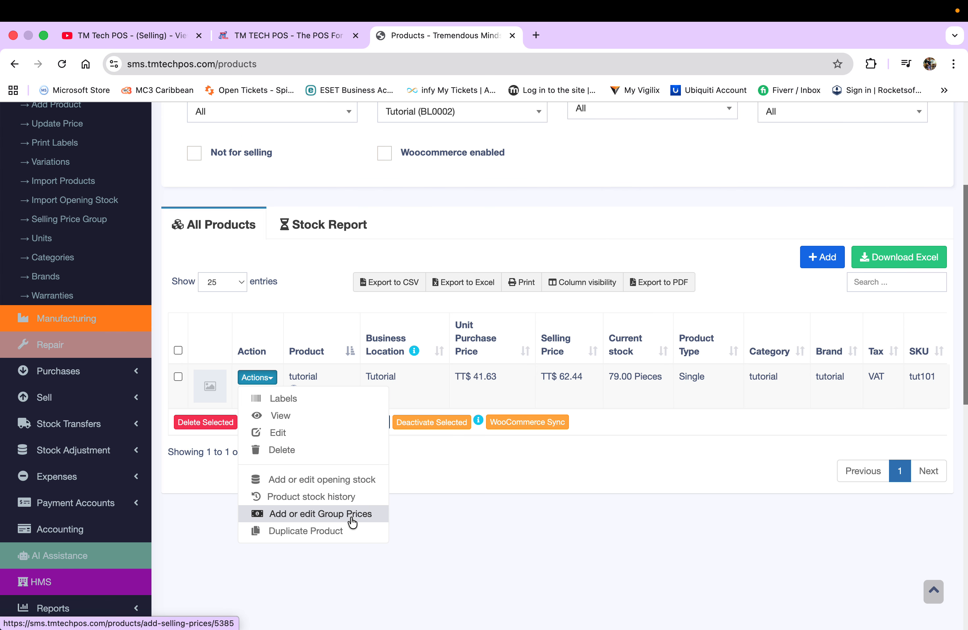
left_click(423, 513)
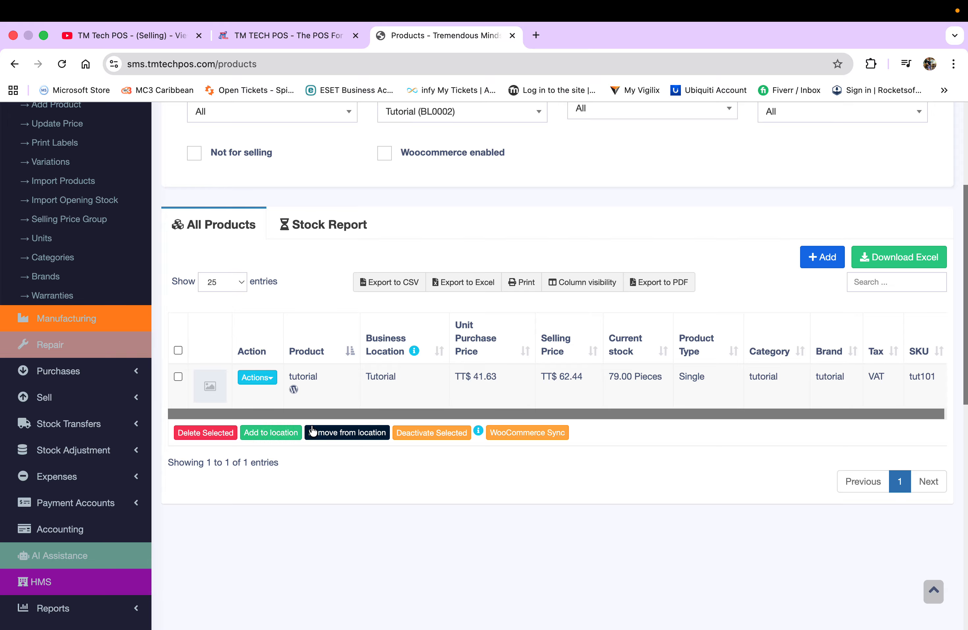
Step: Add the single product "tutorial" to the business location TM Technologies (BL0001) and save the assignment
left_click(272, 434)
left_click(603, 391)
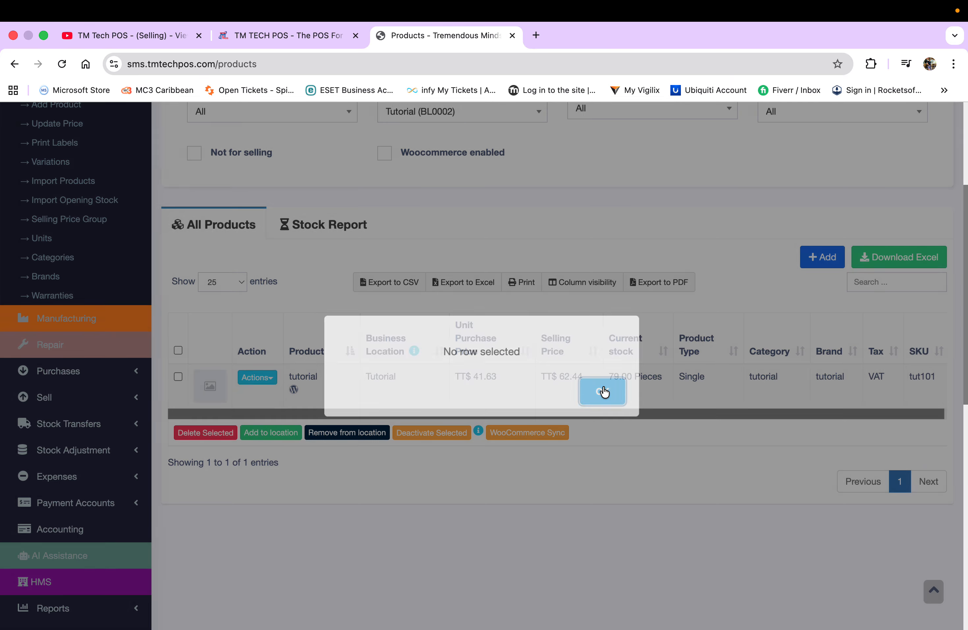
left_click(178, 376)
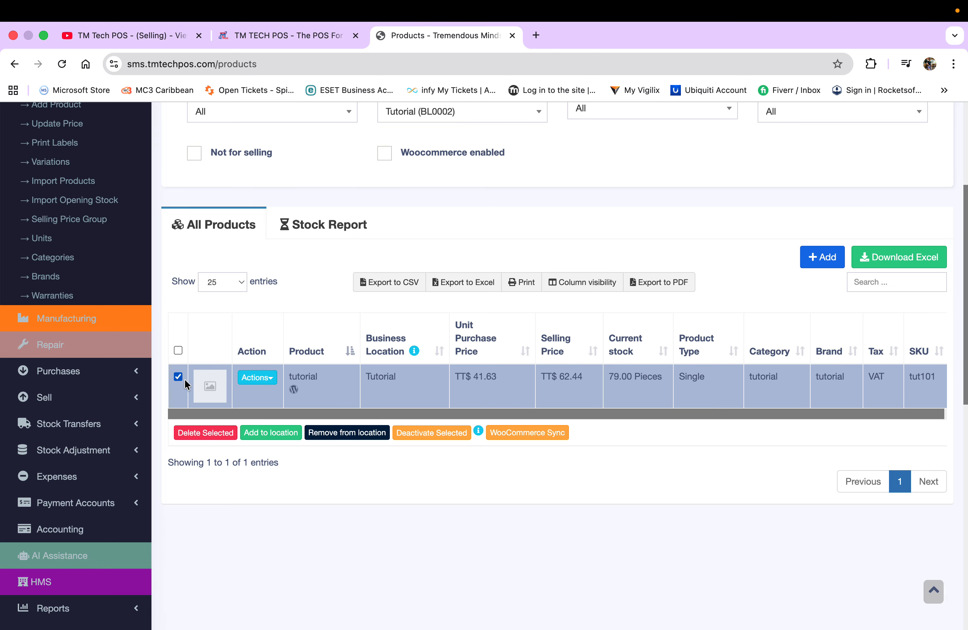
left_click(271, 433)
left_click(376, 192)
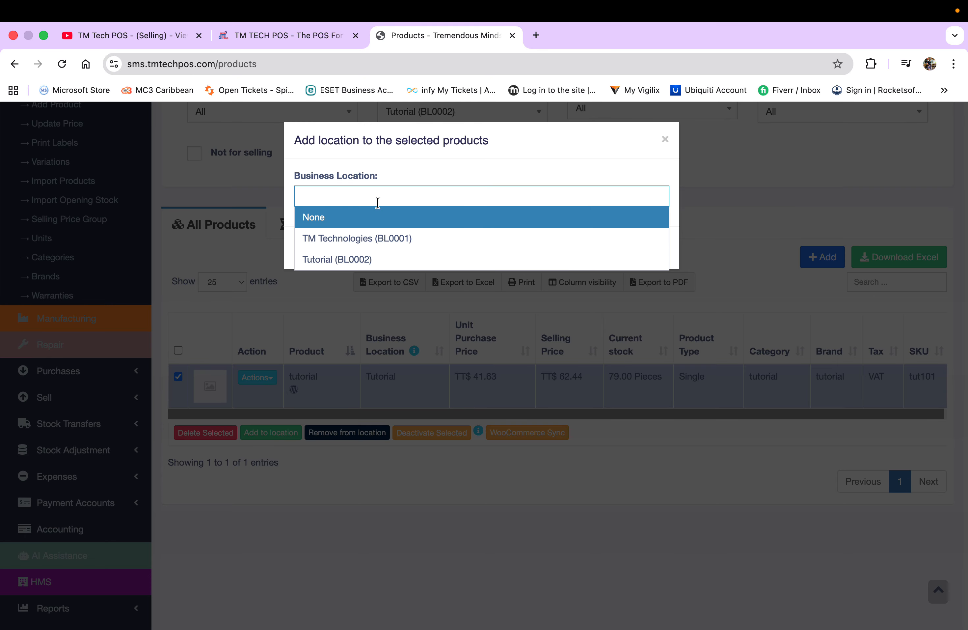
left_click(378, 236)
left_click(601, 251)
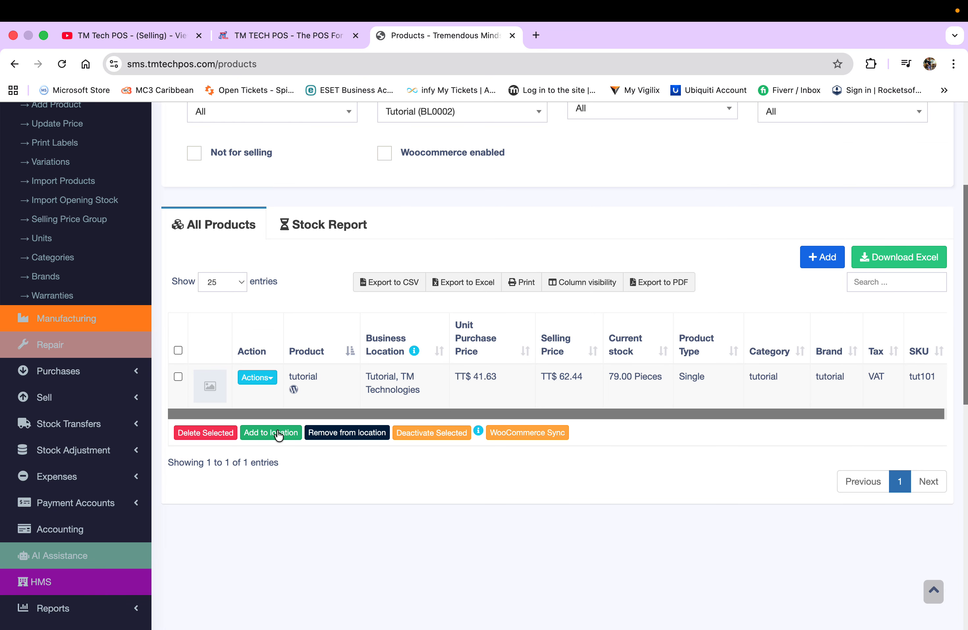
Step: Remove the business location Tutorial (BL0002) from the single product "tutorial" and save the change
left_click(343, 432)
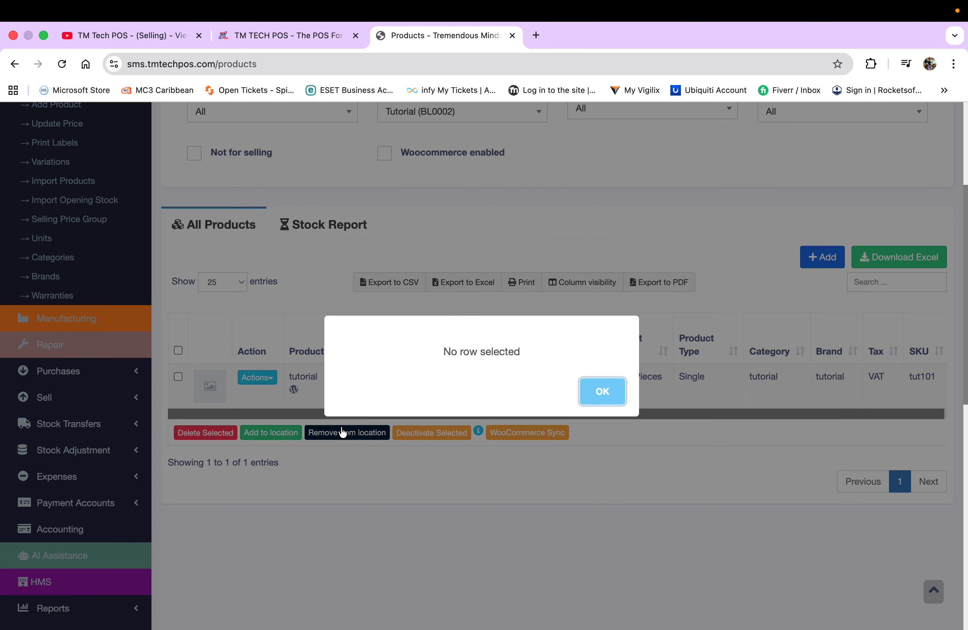
left_click(605, 395)
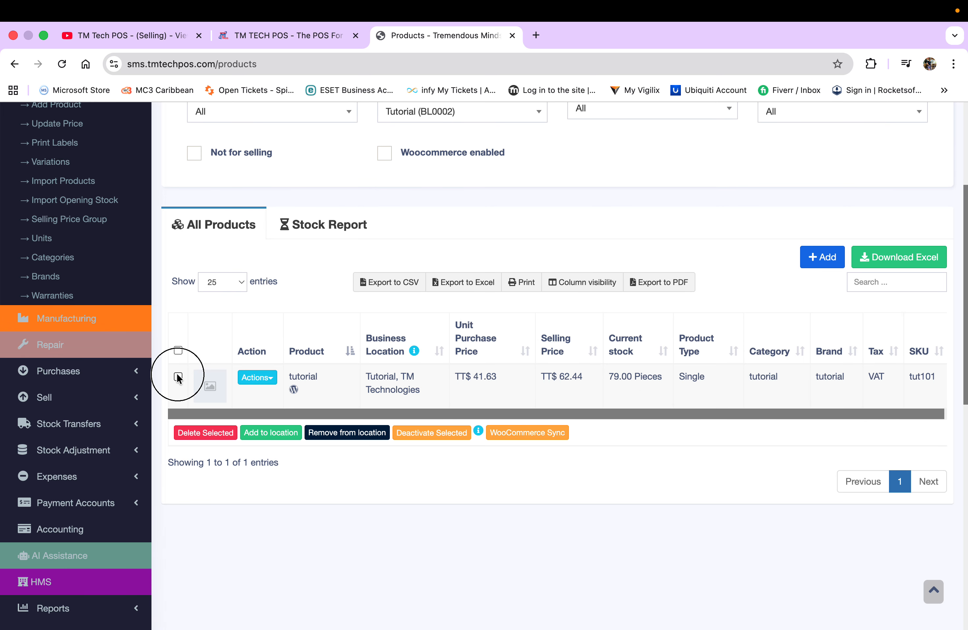
left_click(178, 376)
left_click(359, 434)
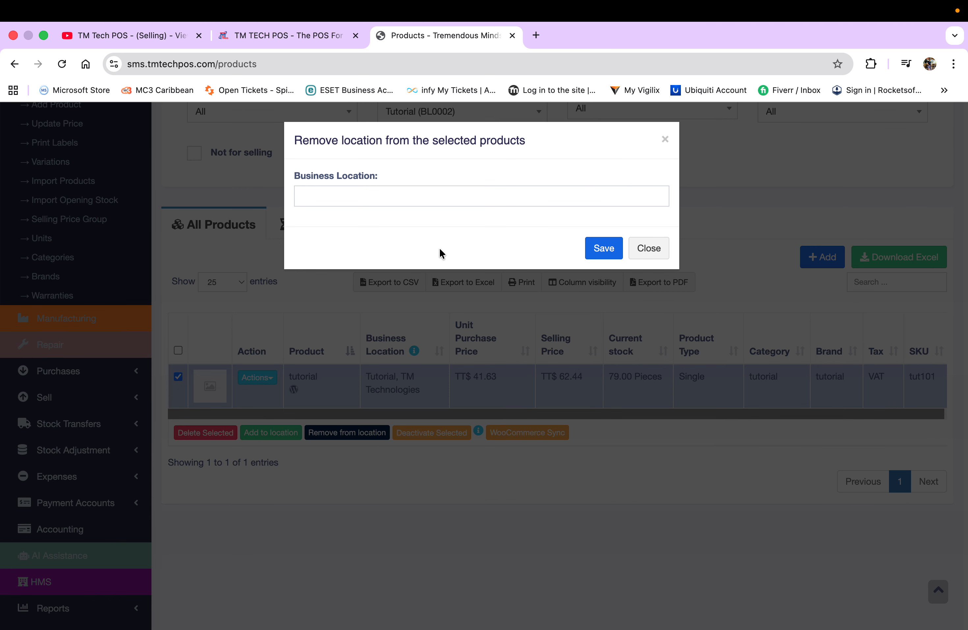
left_click(449, 195)
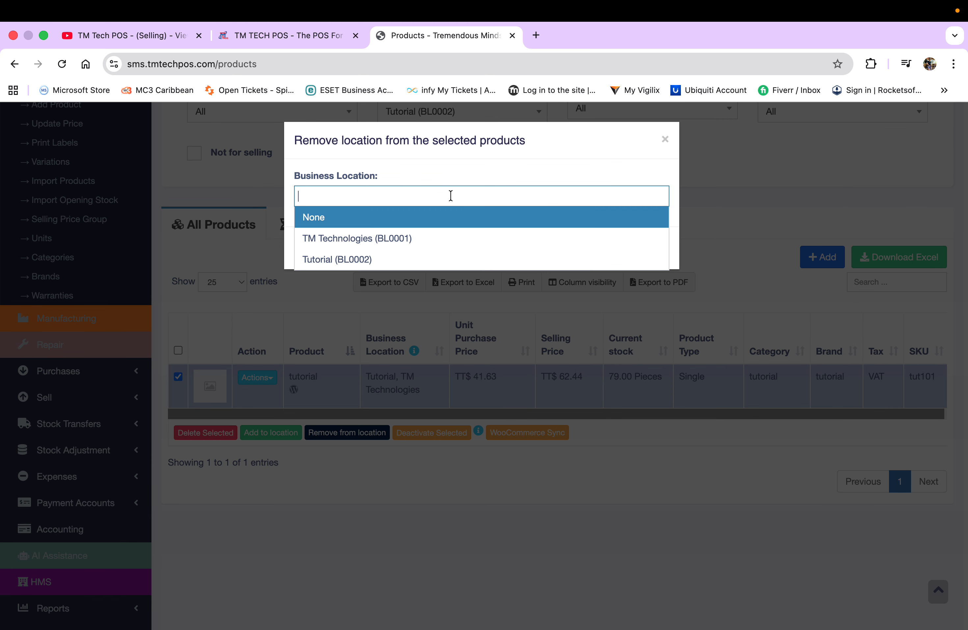
left_click(395, 260)
left_click(604, 257)
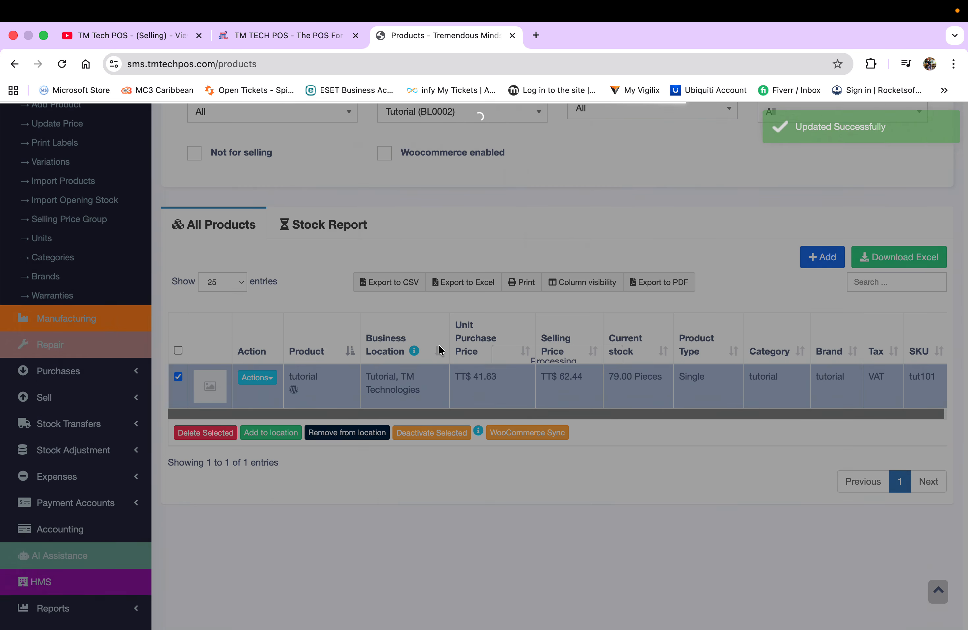
Step: Set the product list's business location filter to All, keeping the tutorial category
scroll(283, 447, "up", 3)
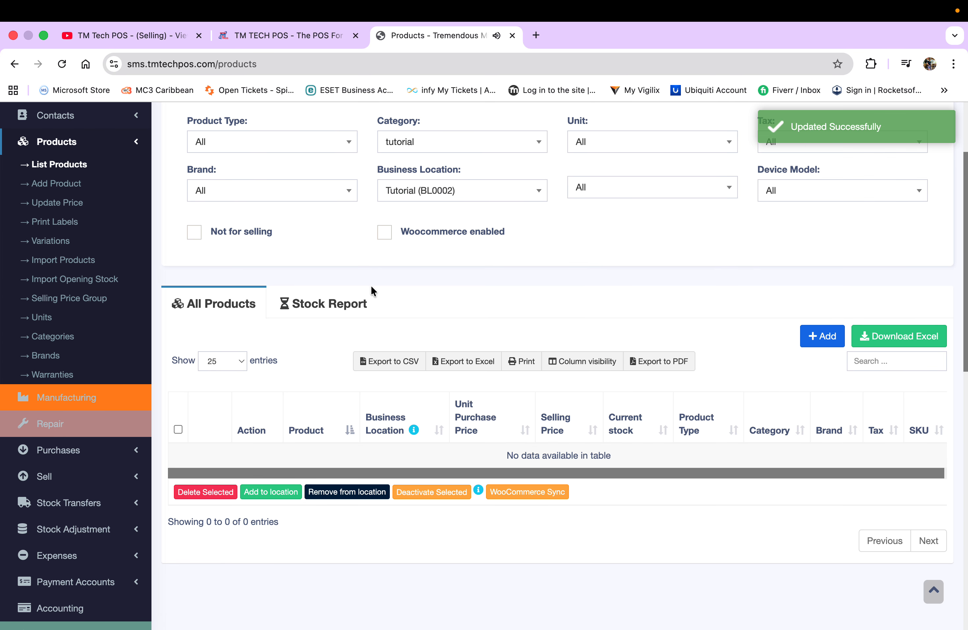
left_click(535, 197)
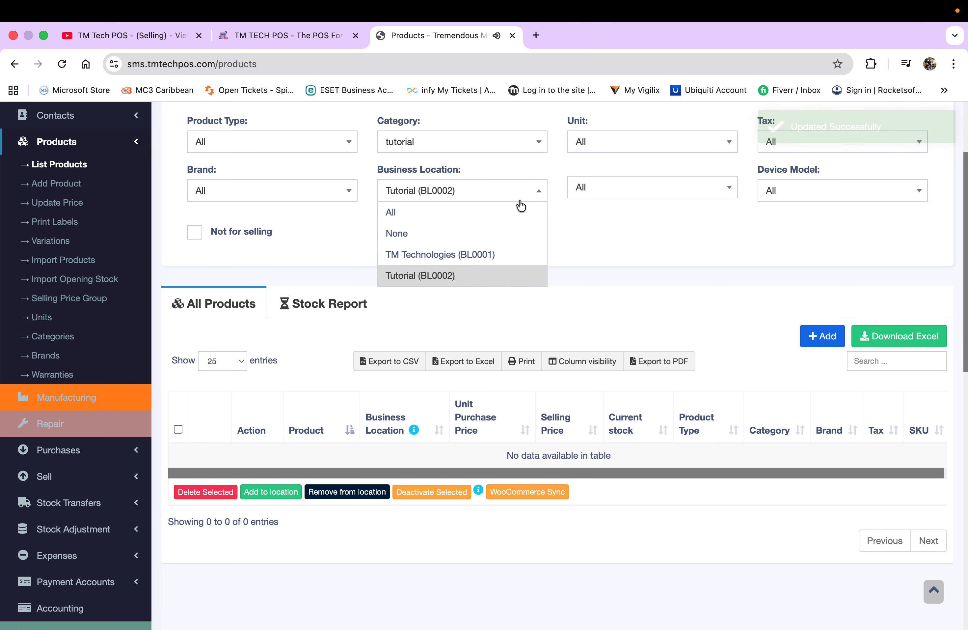
left_click(486, 210)
scroll(393, 313, "down", 2)
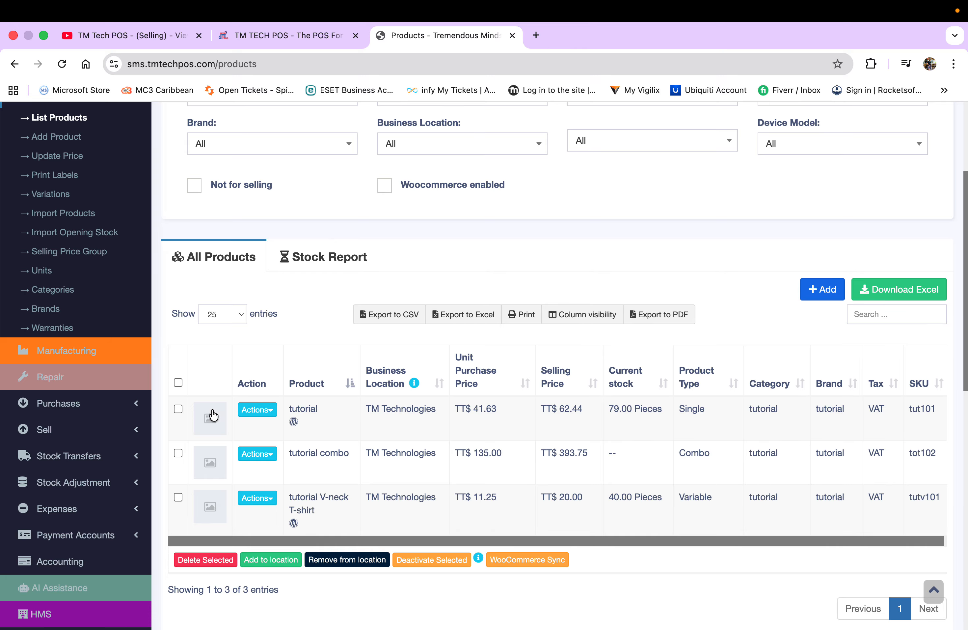
Step: Duplicate the single product "tutorial" and assign the copy to the business location Tutorial (BL0002)
left_click(178, 410)
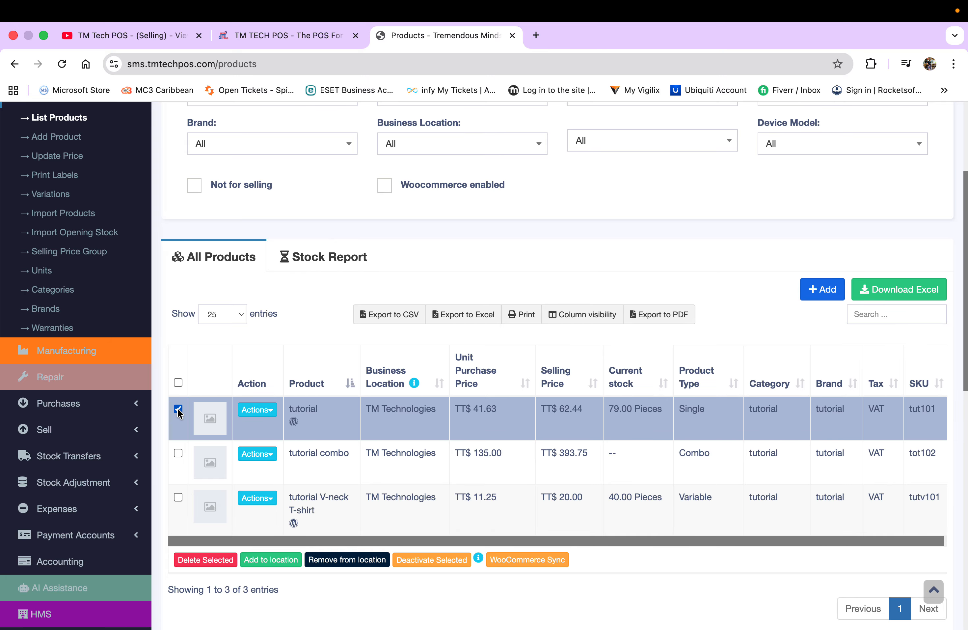
left_click(255, 410)
left_click(305, 563)
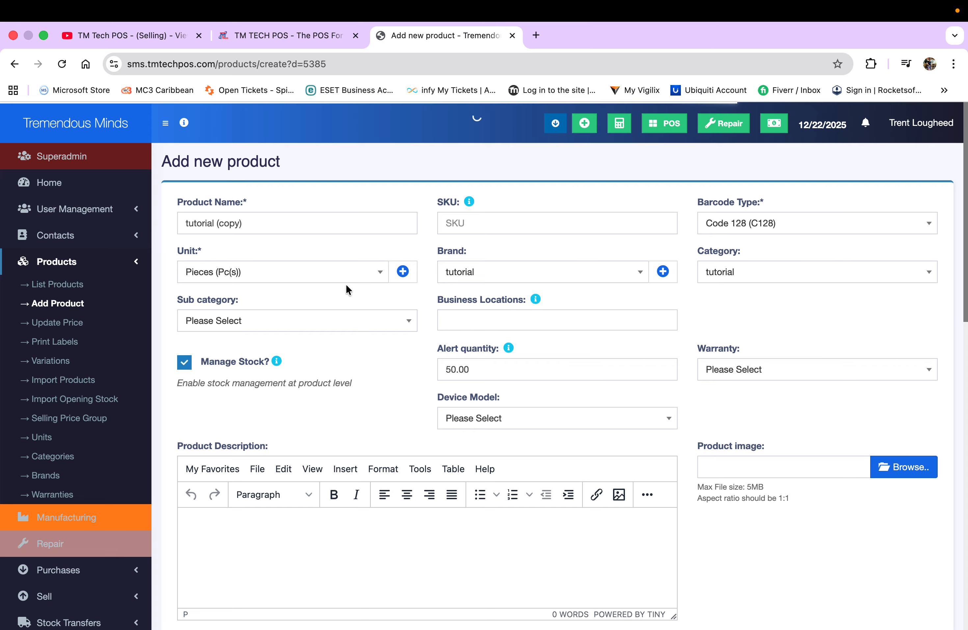
triple_click(300, 225)
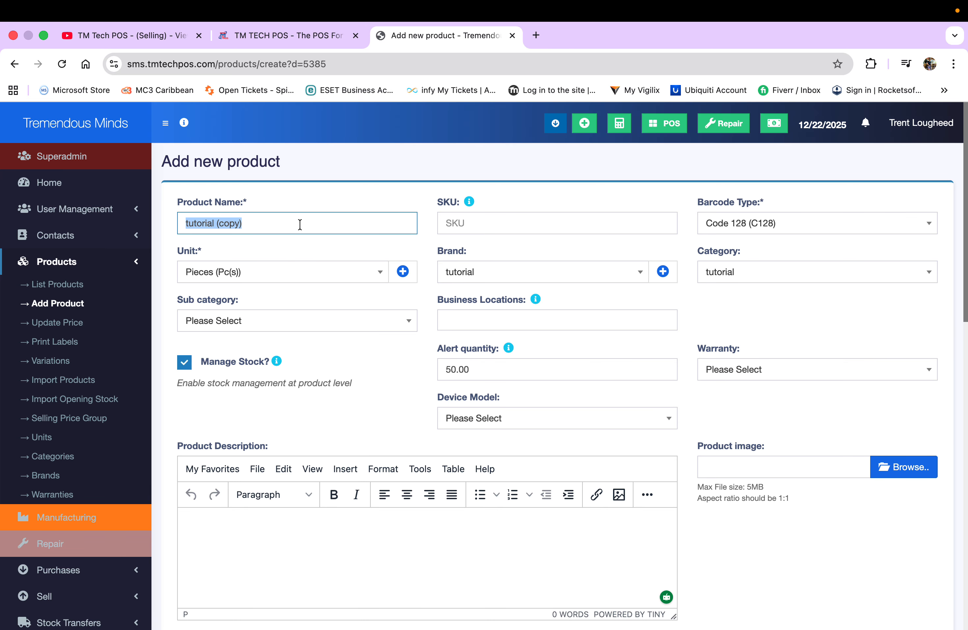
left_click(300, 225)
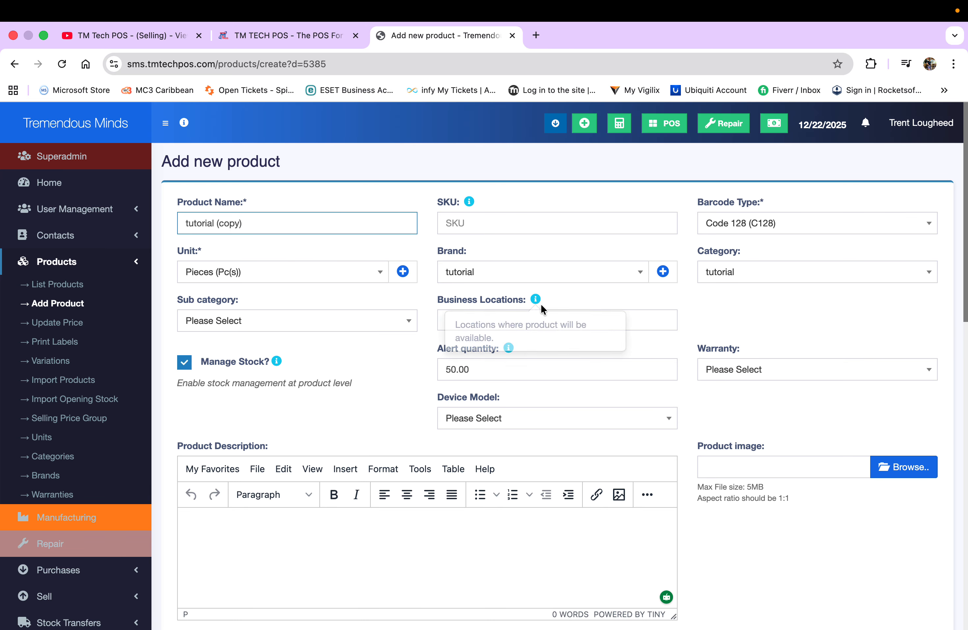
left_click(559, 318)
left_click(523, 357)
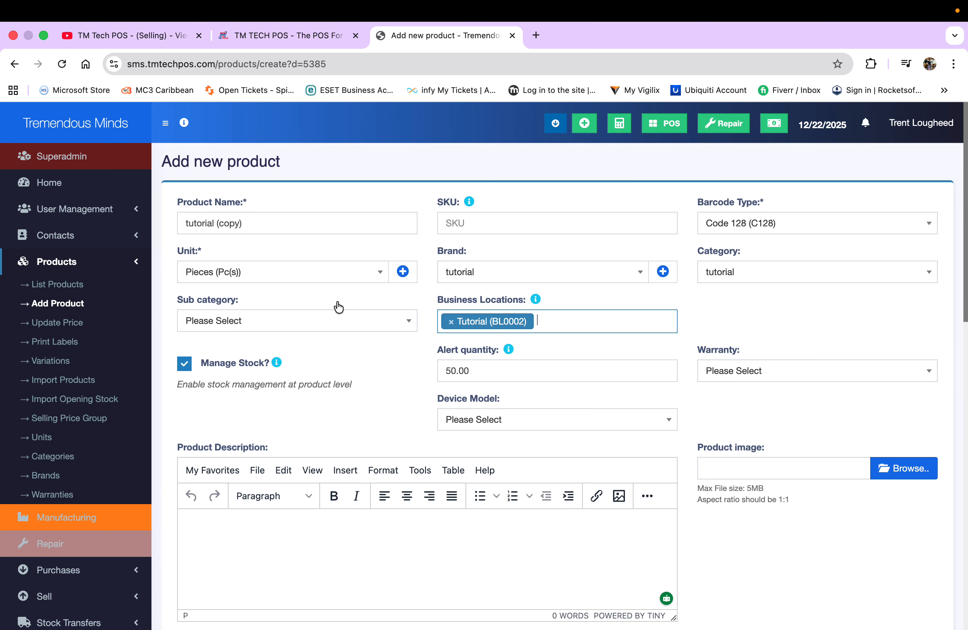
Step: Enter an SKU for the duplicated product, trying tut101 first and shortening it to tut10
left_click(476, 223)
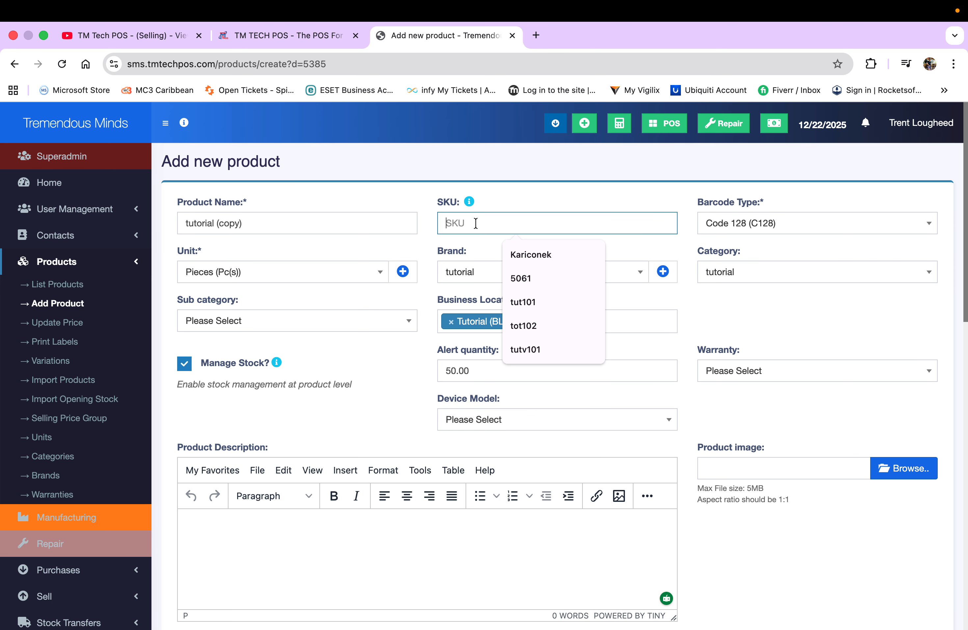
type("tut101")
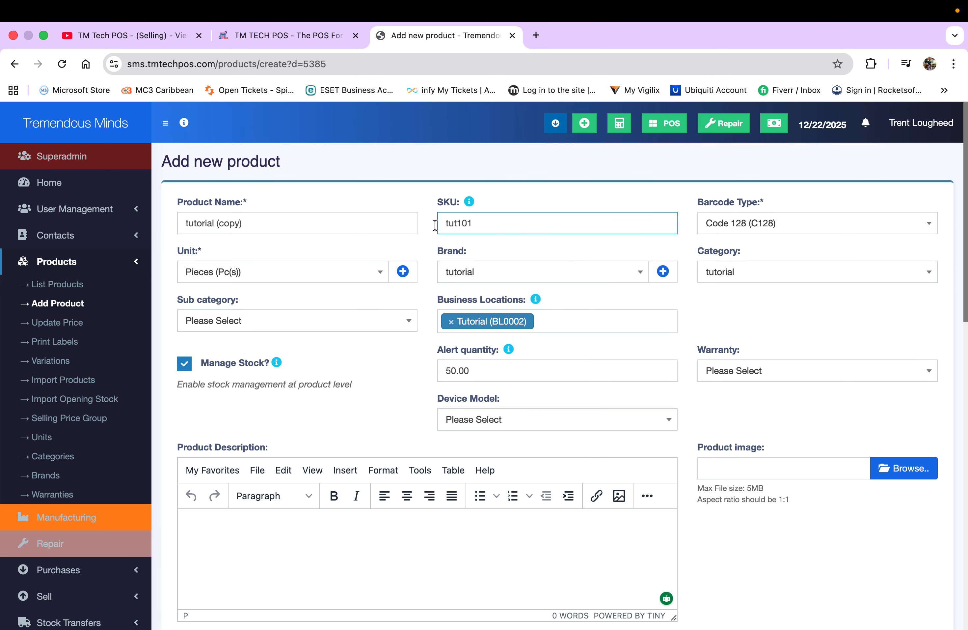
left_click(342, 216)
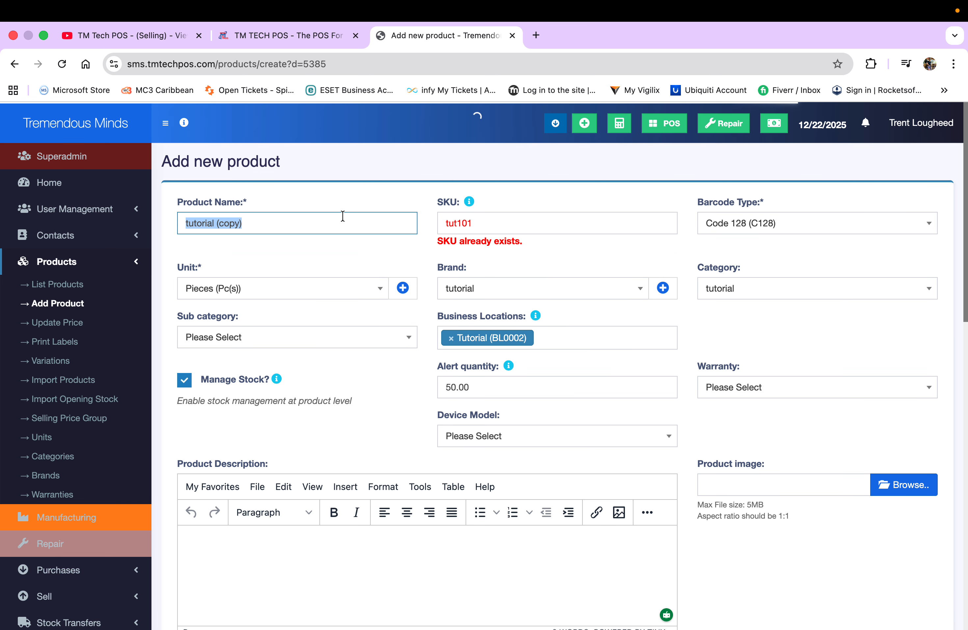
left_click(314, 225)
left_click(488, 223)
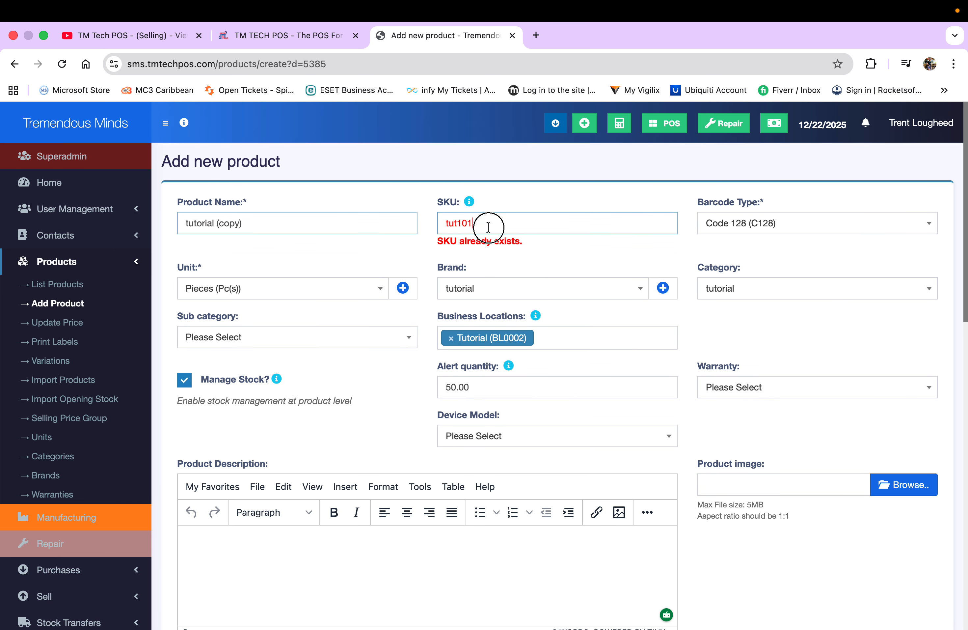
double_click(488, 224)
left_click(488, 226)
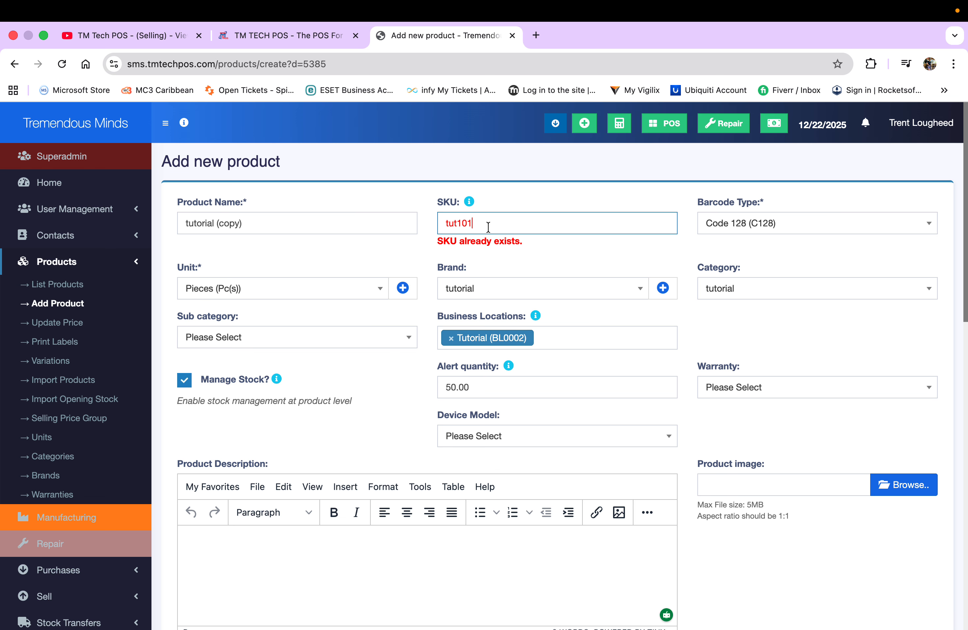
key("BackSpace")
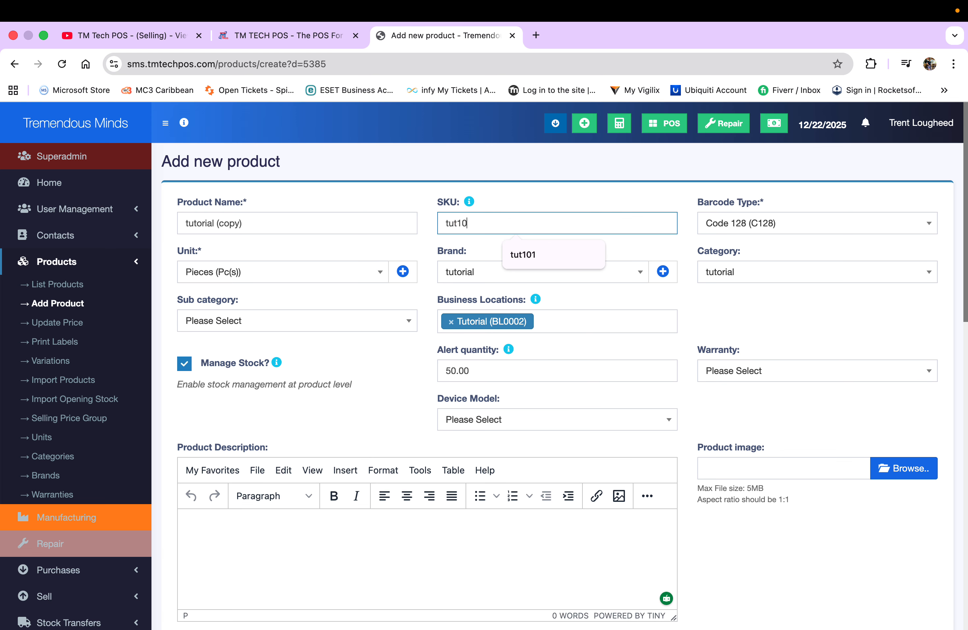
left_click(407, 247)
Step: Rename the duplicated product from its copy name to "tutorial" and save the new product
left_click(282, 223)
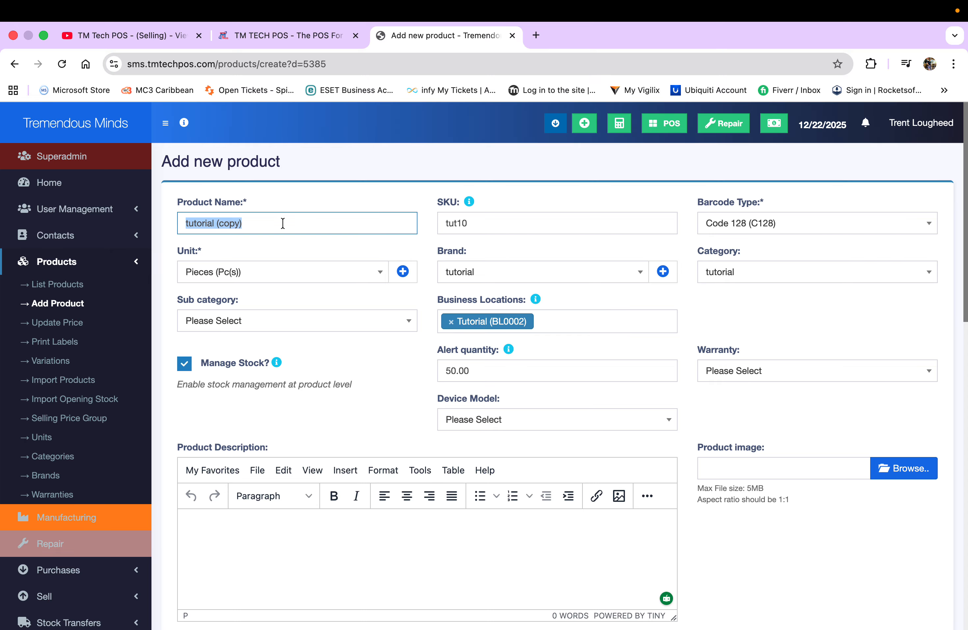
left_click(282, 223)
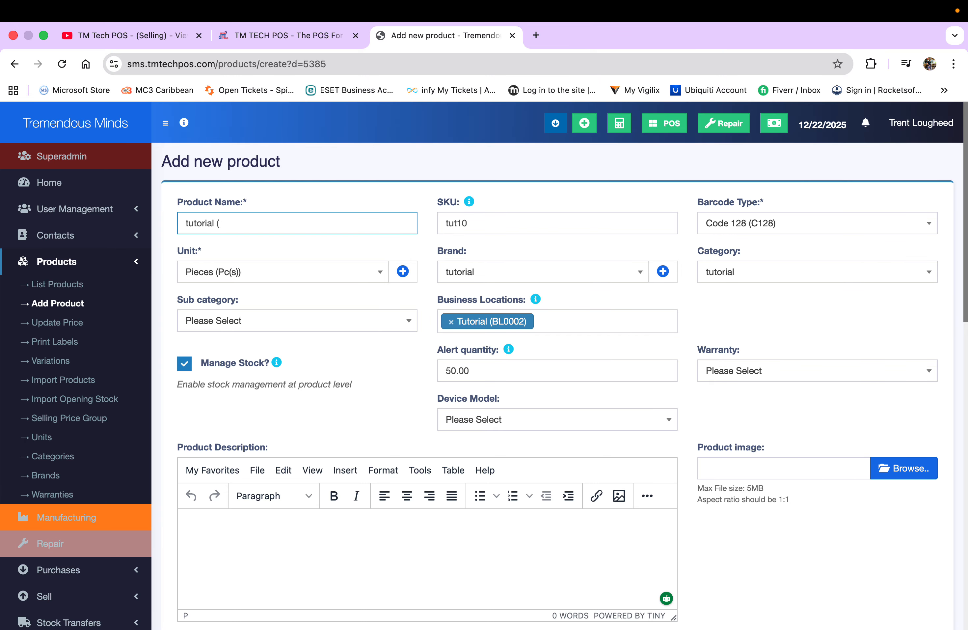
key("BackSpace")
left_click(417, 249)
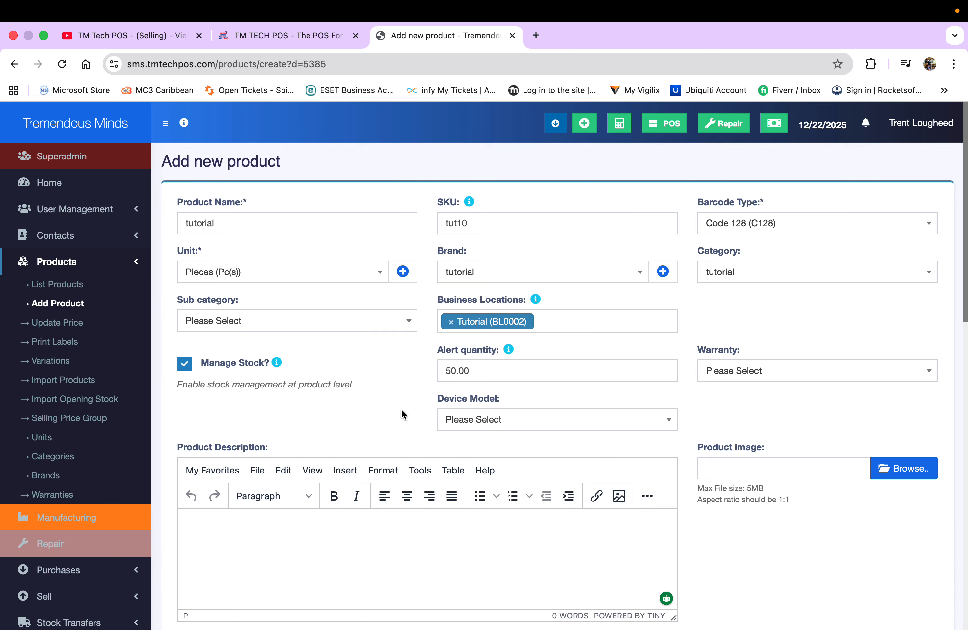
scroll(401, 408, "down", 10)
scroll(401, 414, "down", 8)
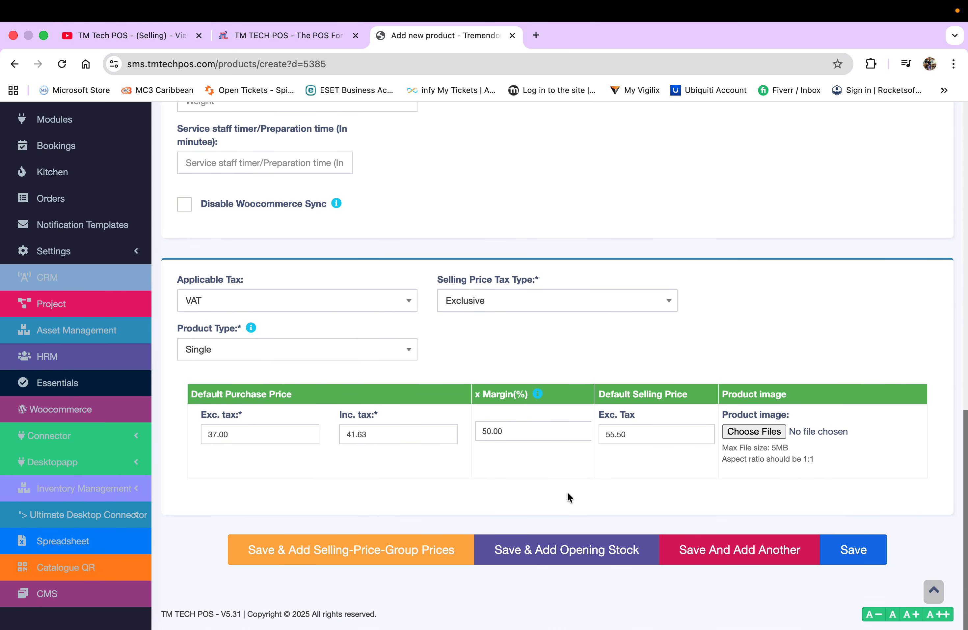
left_click(859, 552)
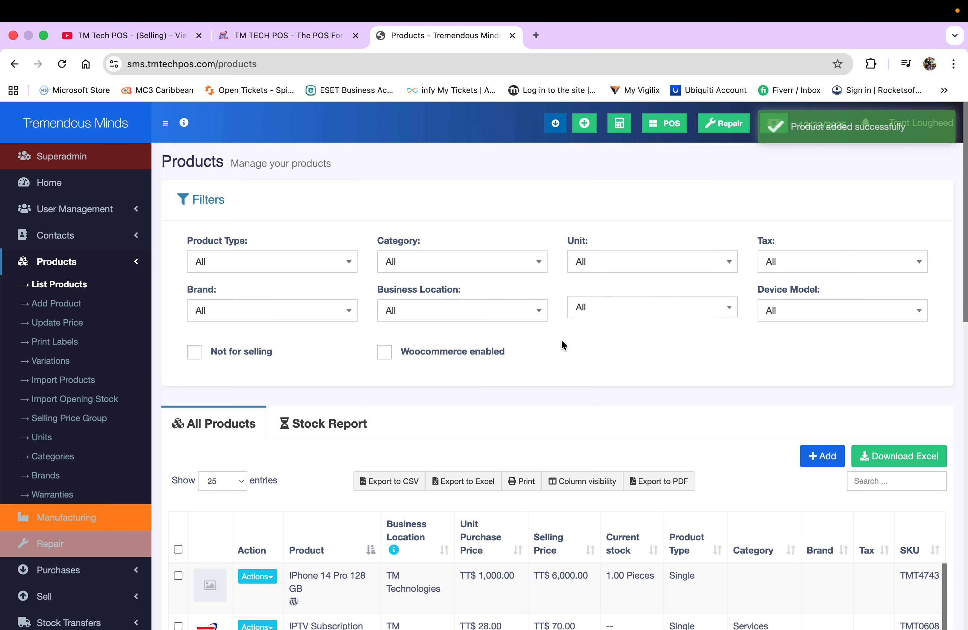
Step: Filter the product list to the business location Tutorial (BL0002) to check the newly added product
left_click(535, 314)
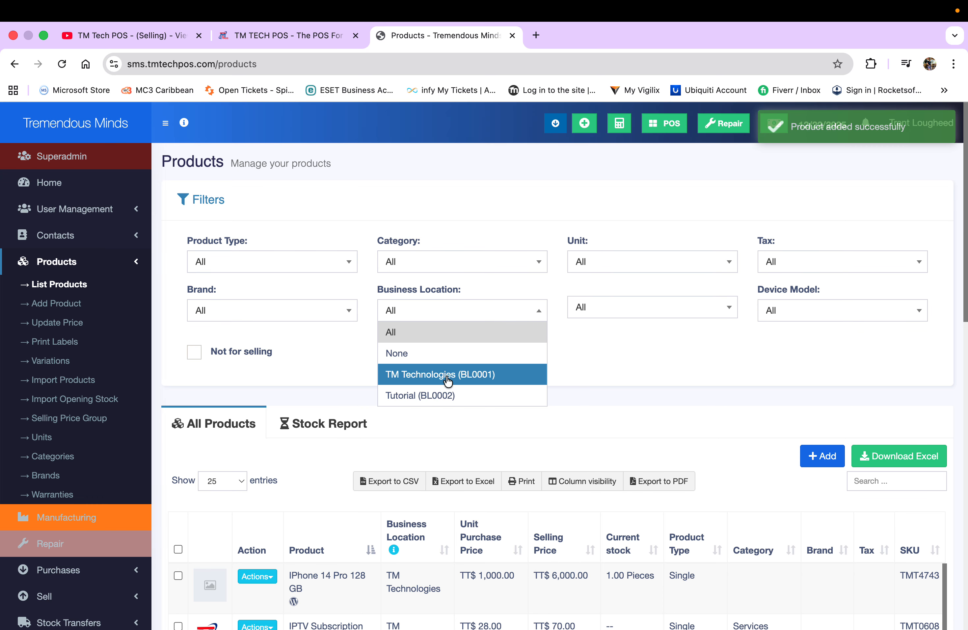
left_click(430, 395)
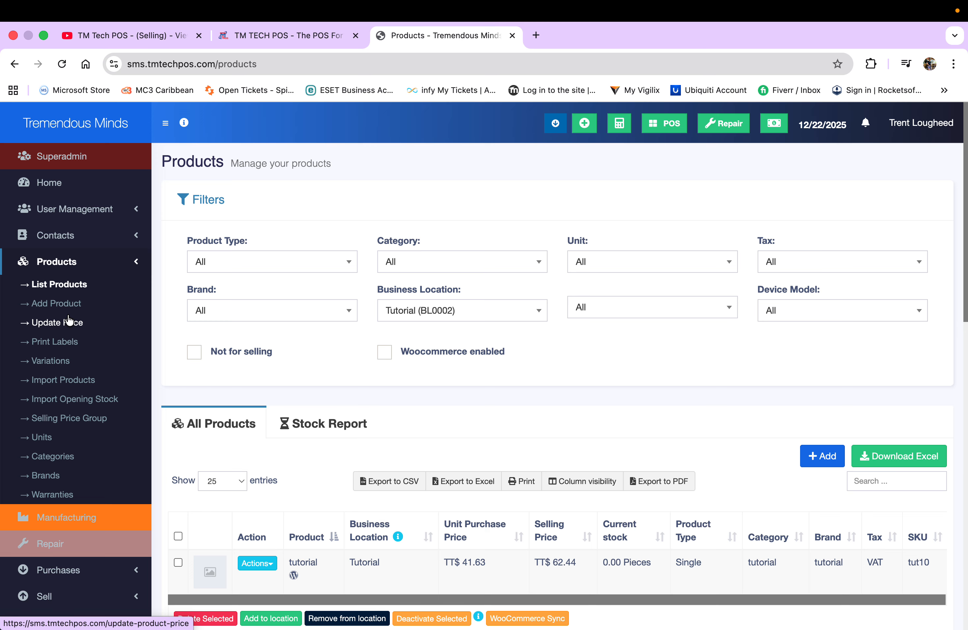
Step: Open the Stock Report for the business
scroll(74, 318, "down", 3)
scroll(69, 320, "down", 5)
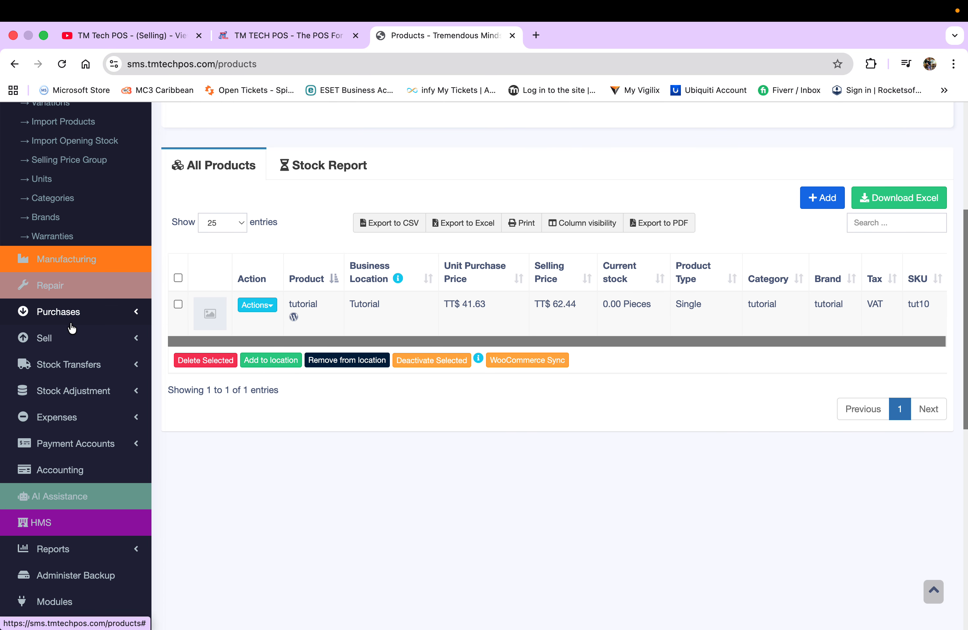
left_click(138, 479)
scroll(131, 479, "down", 5)
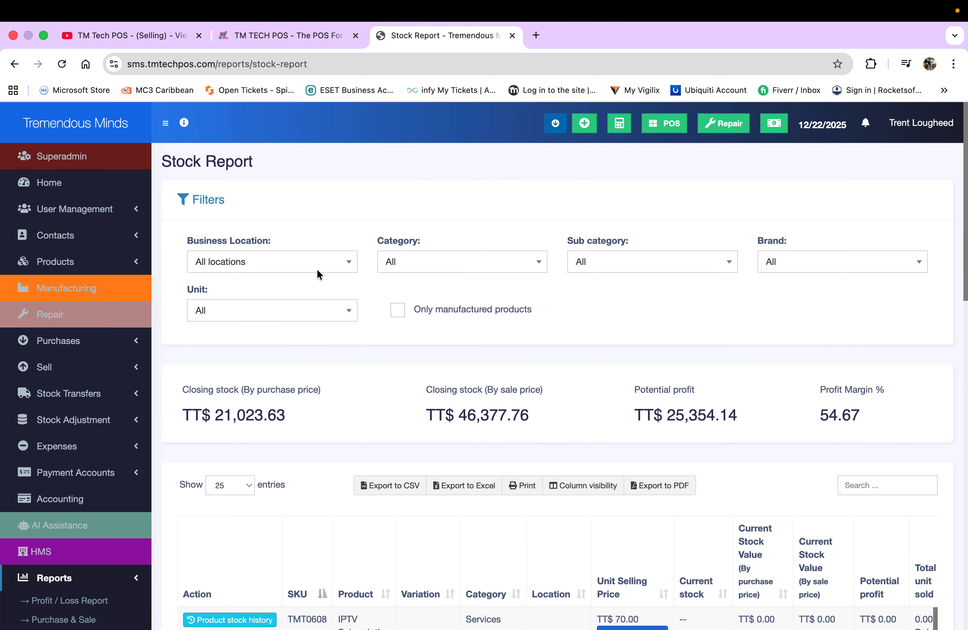
Step: Filter the Stock Report to Tutorial (BL0002) to check its stock, and return the filter to All locations
left_click(327, 261)
left_click(310, 325)
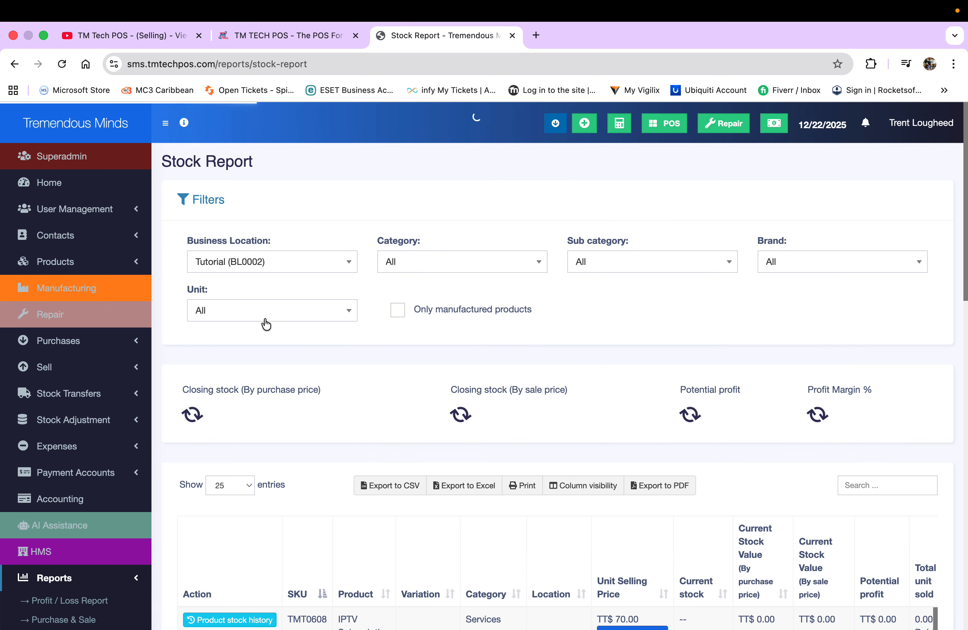
scroll(367, 413, "down", 3)
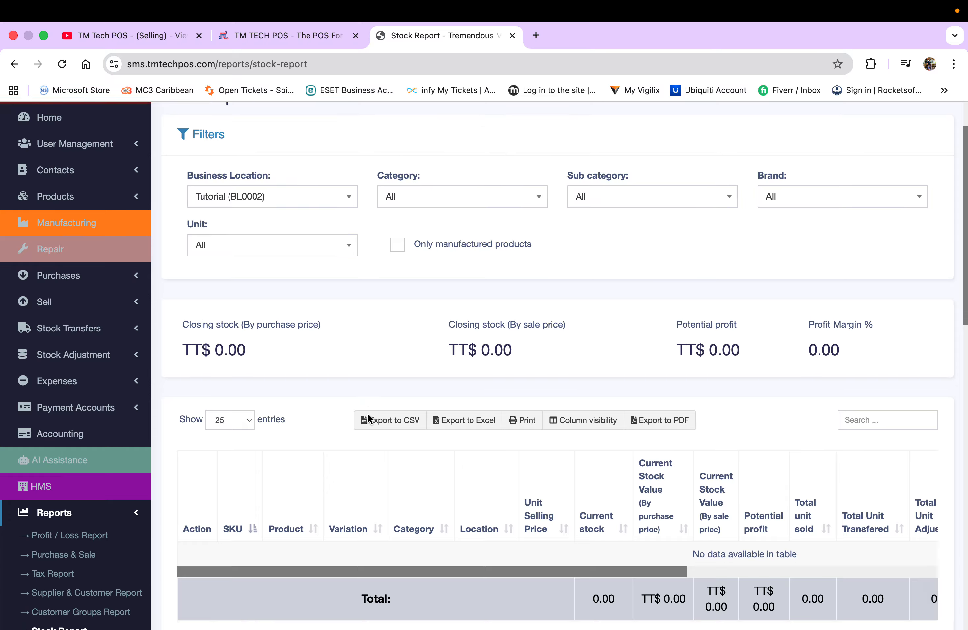
scroll(369, 419, "up", 3)
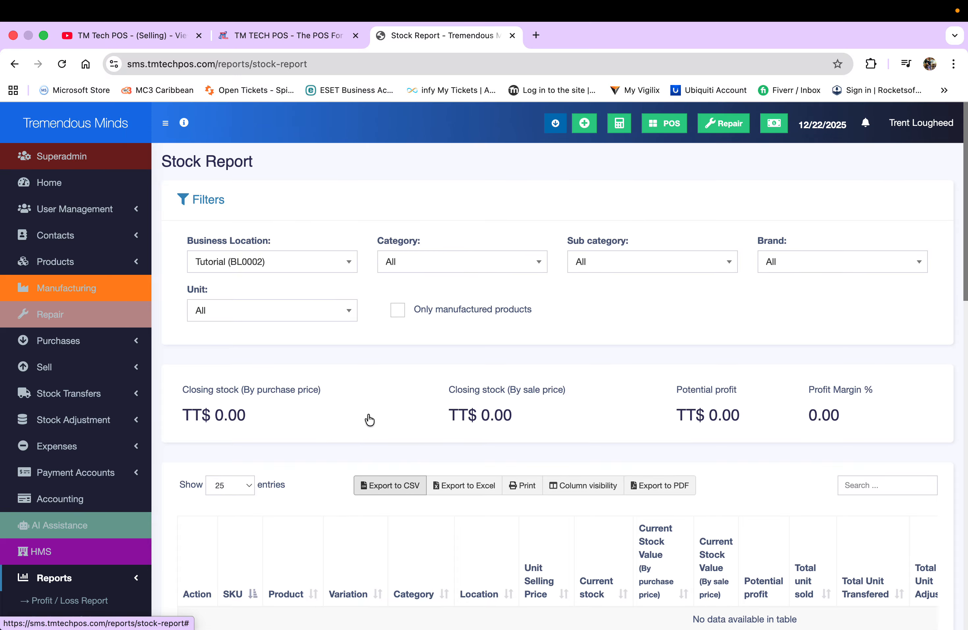
left_click(351, 268)
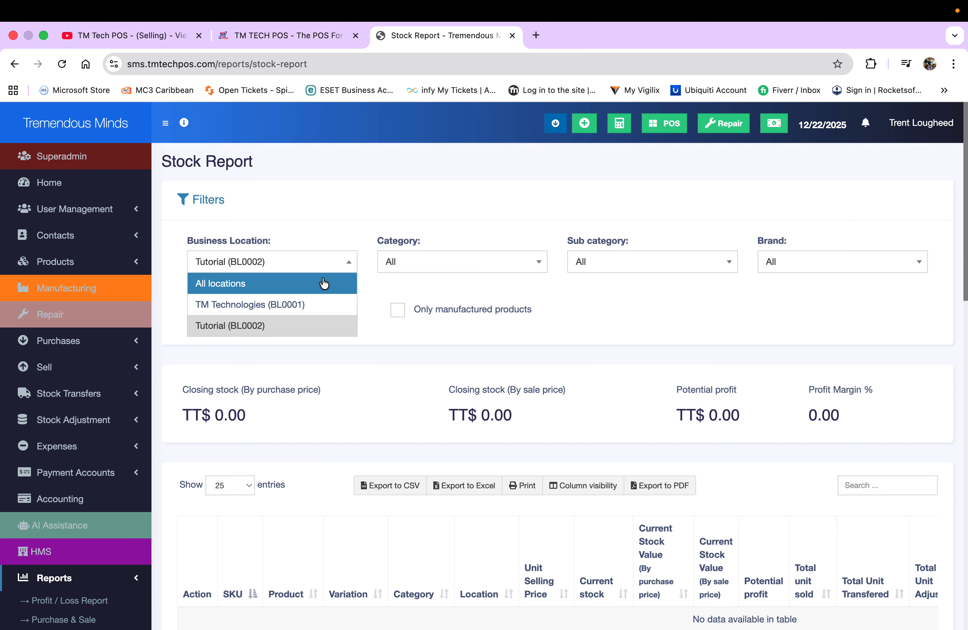
left_click(309, 286)
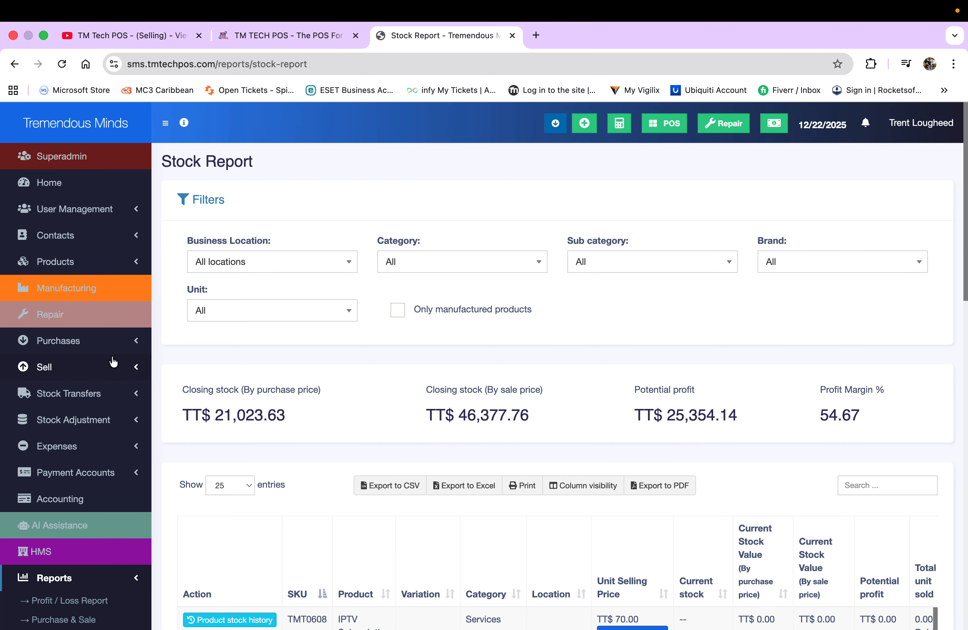
Step: Start a new stock transfer from TM Technologies (BL0001) to Tutorial (BL0002)
left_click(136, 394)
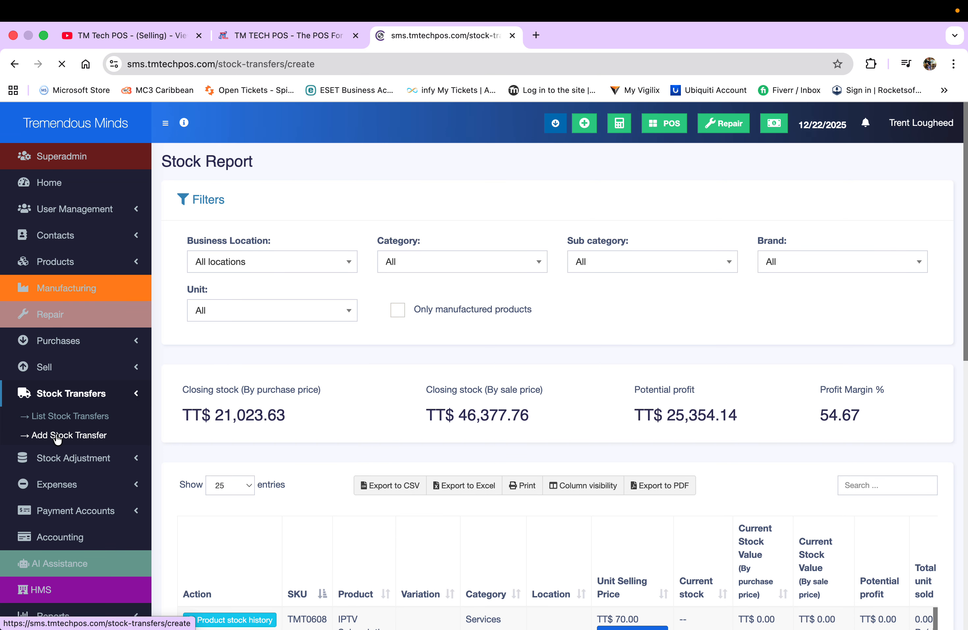
left_click(360, 273)
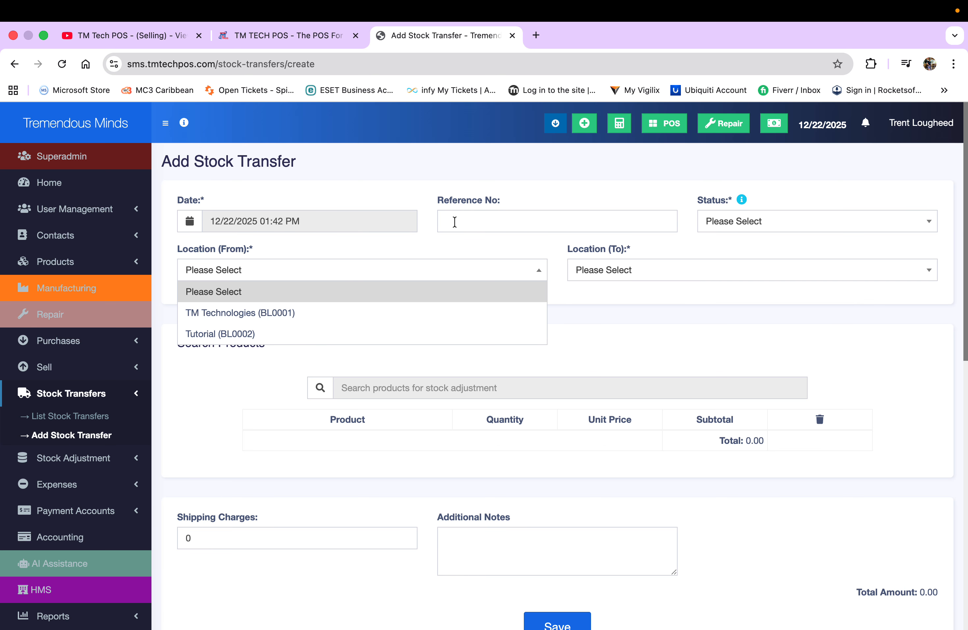
left_click(797, 222)
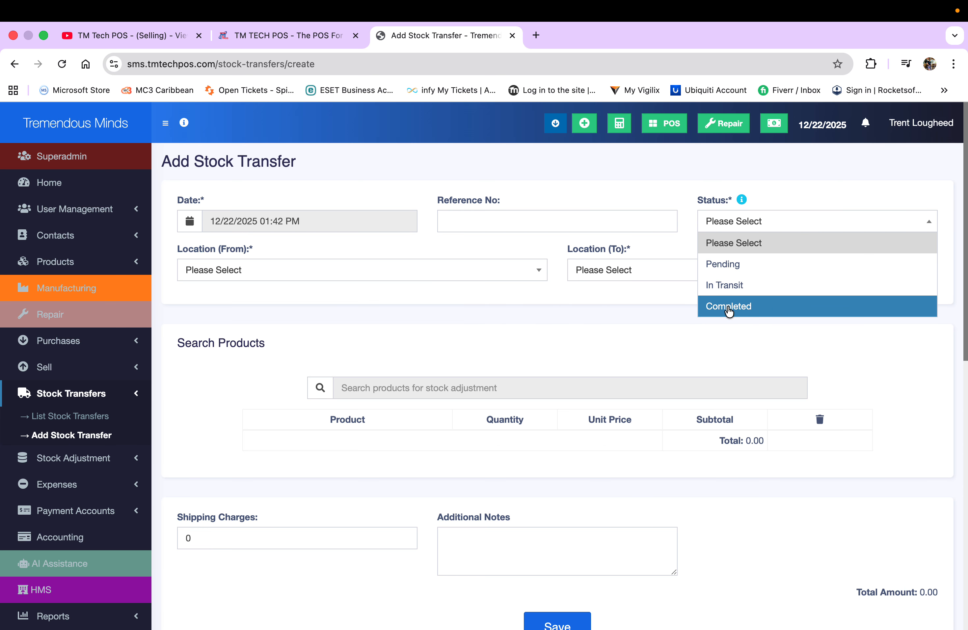
left_click(532, 324)
left_click(485, 273)
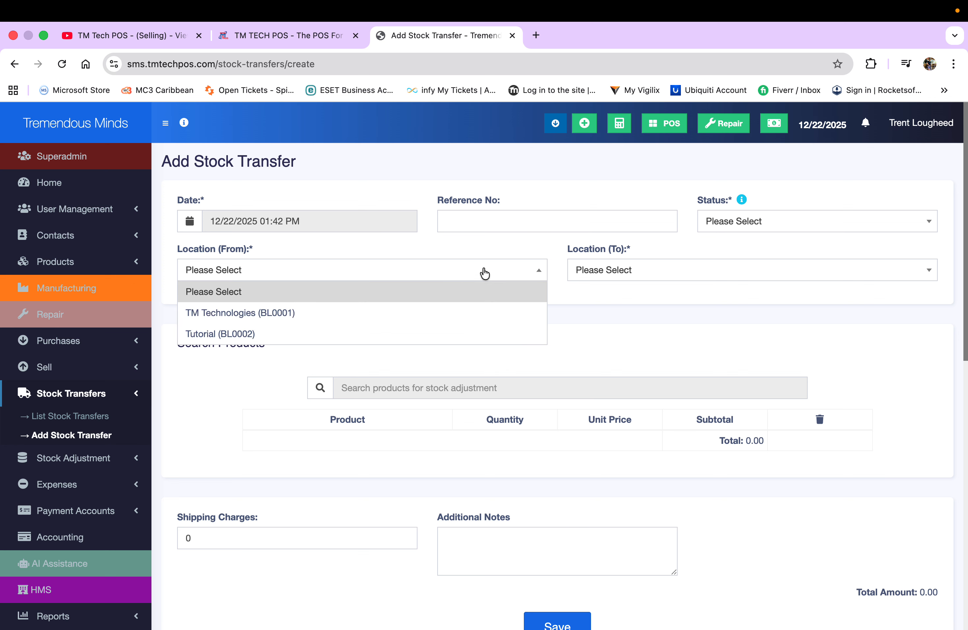
left_click(381, 315)
left_click(616, 270)
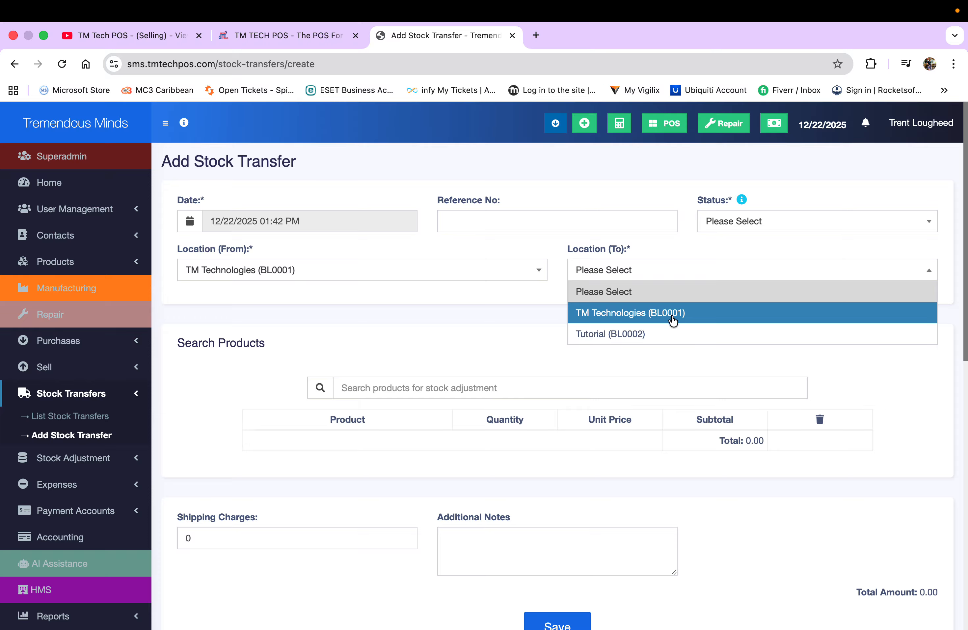
left_click(667, 334)
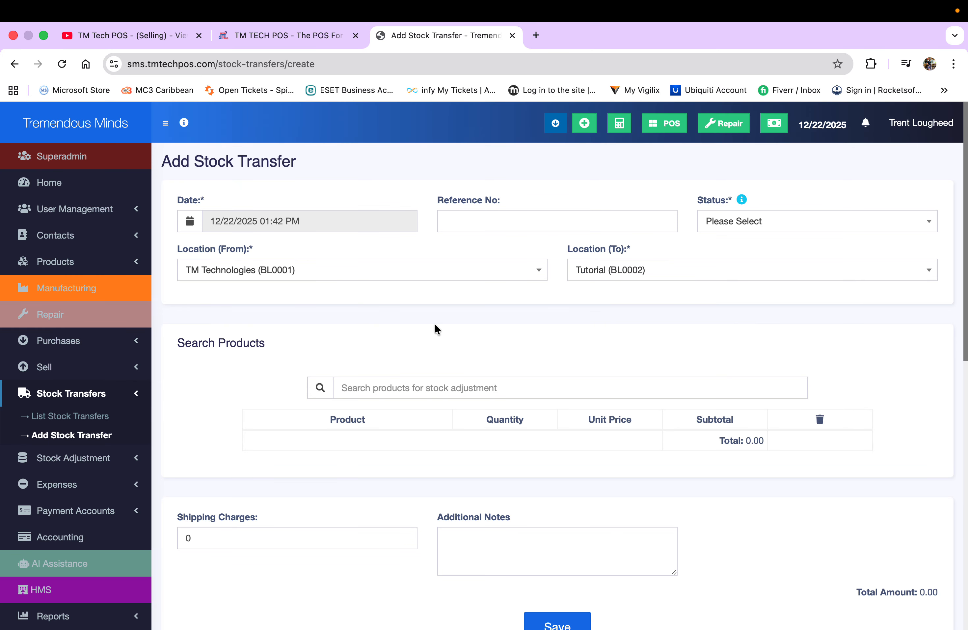
Step: Find the tutorial product (tut101) by searching for "tut" and add it to the stock transfer
scroll(437, 329, "down", 2)
left_click(369, 343)
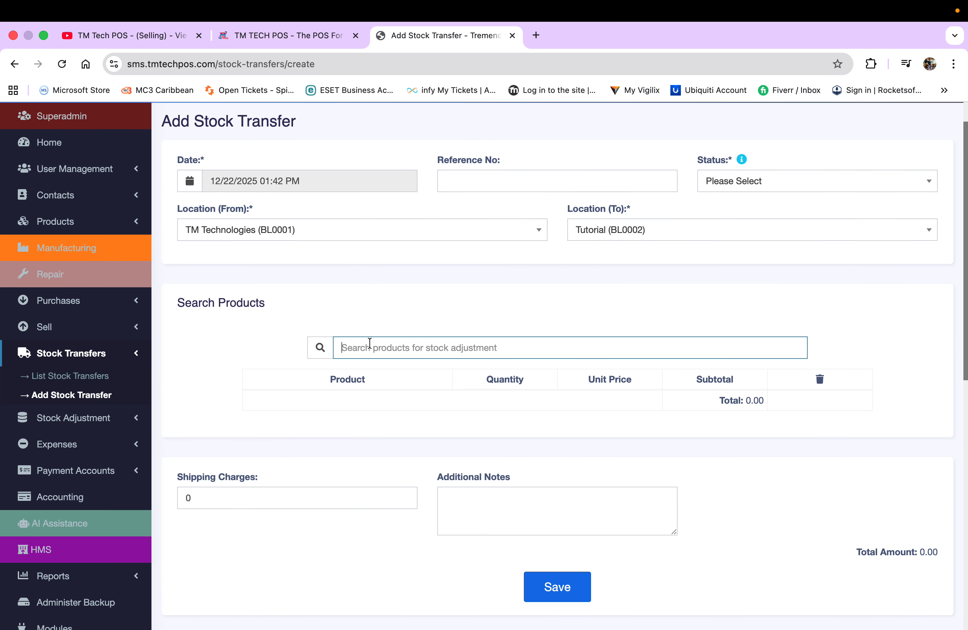
type("tut")
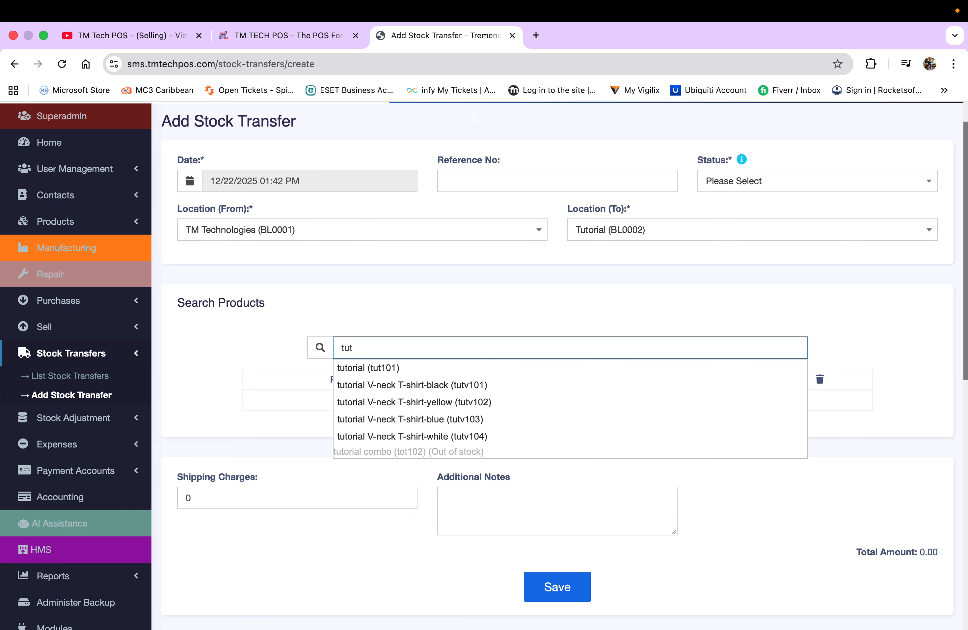
left_click(384, 368)
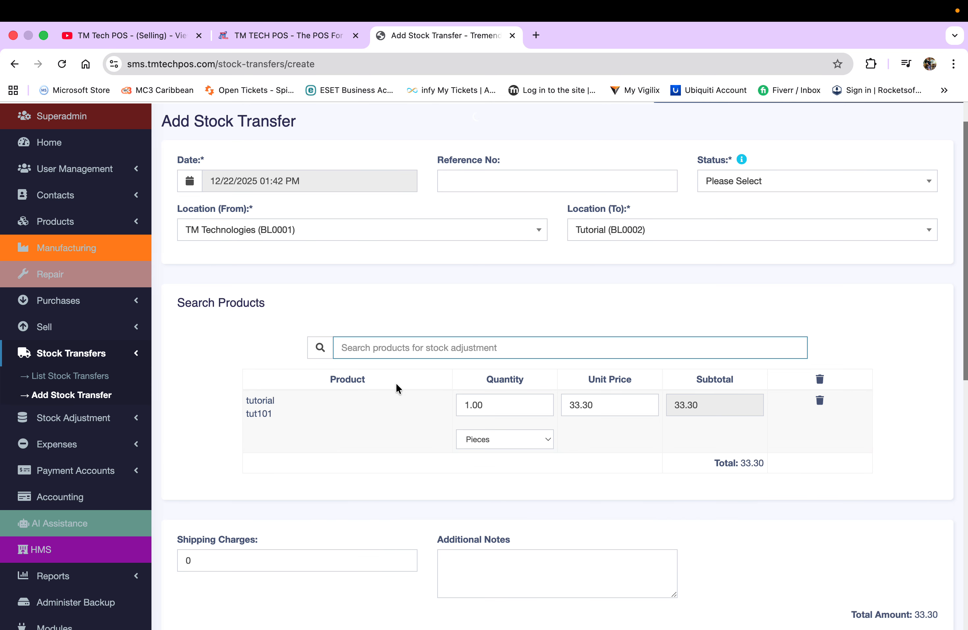
Step: Set the required stock transfer status to Pending and save the transfer
scroll(205, 431, "down", 5)
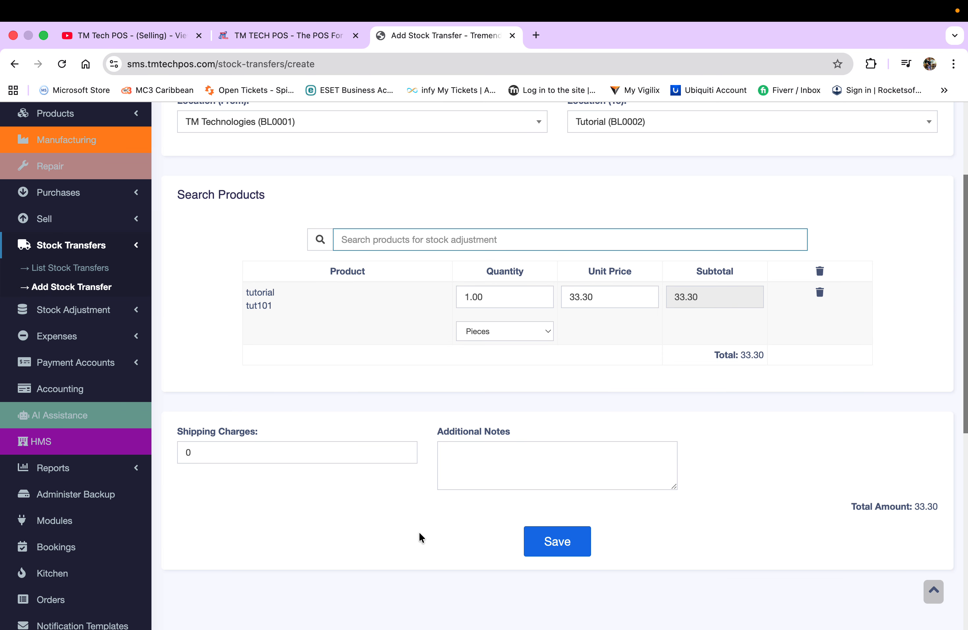
left_click(562, 542)
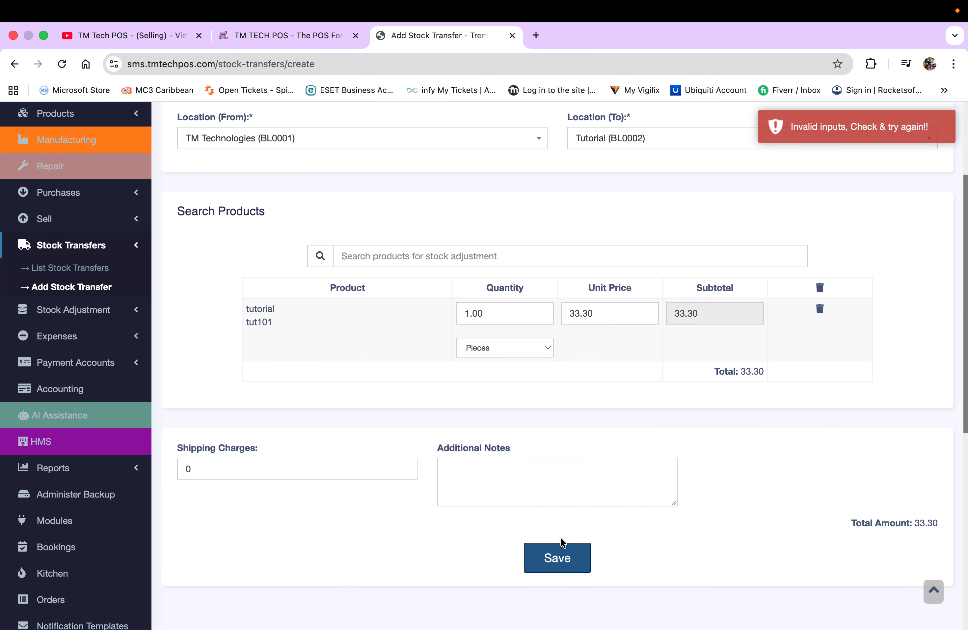
scroll(523, 409, "up", 5)
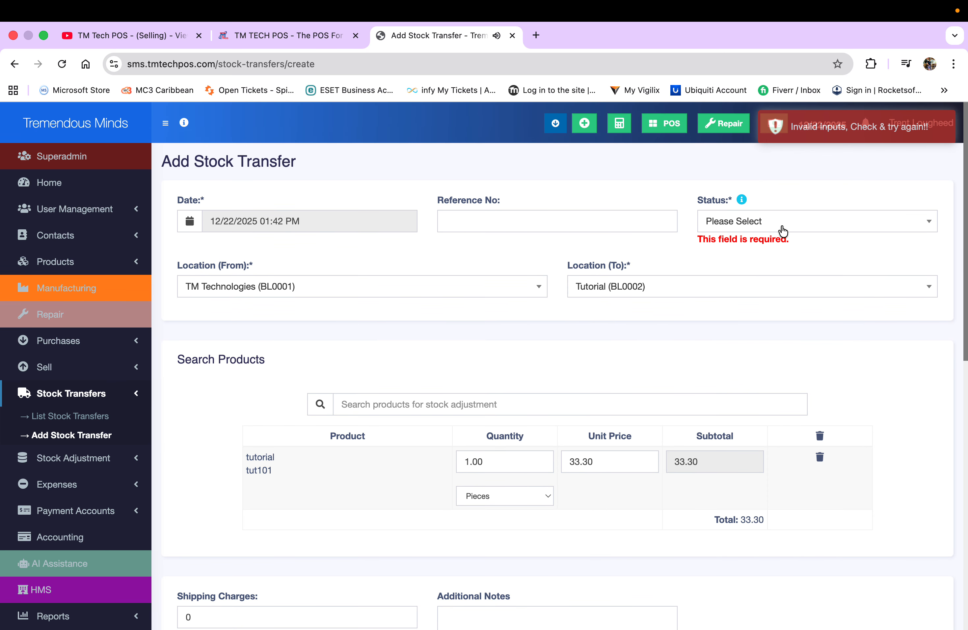
left_click(789, 227)
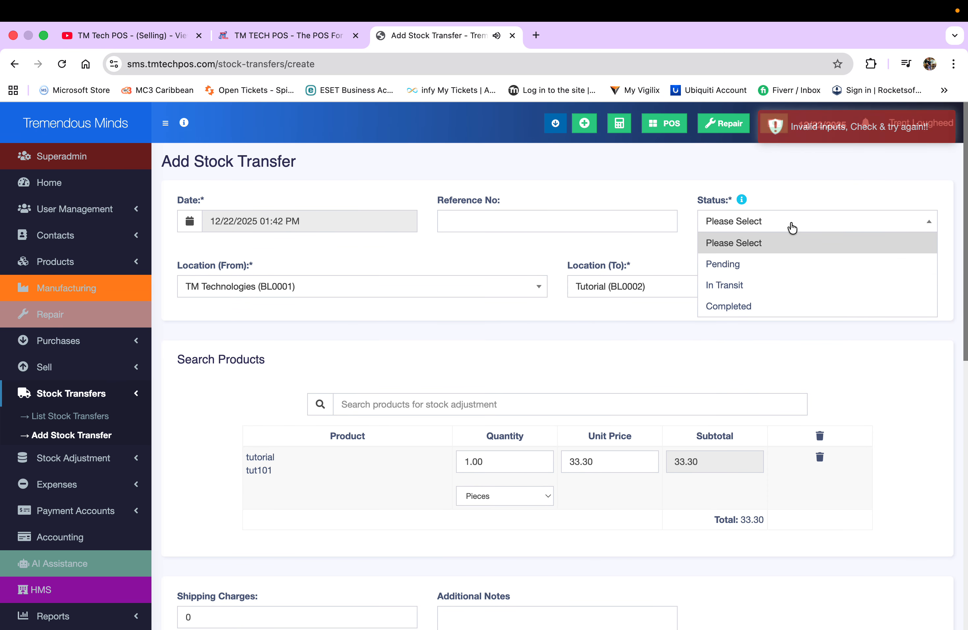
left_click(784, 270)
scroll(557, 339, "down", 6)
left_click(557, 390)
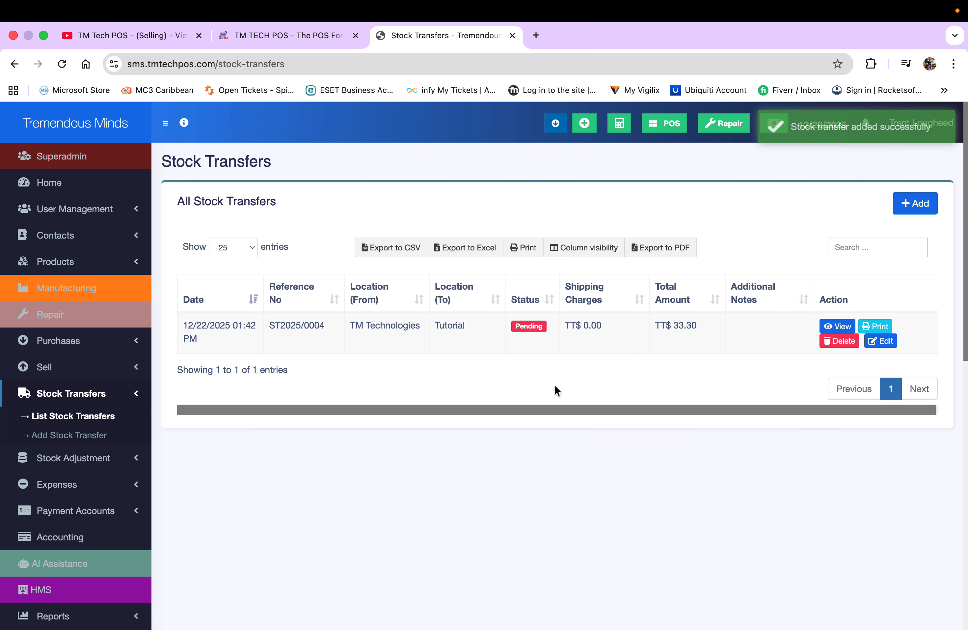
Step: Open the product list and filter it to Tutorial (BL0002) to check the tutorial product's current stock
left_click(135, 341)
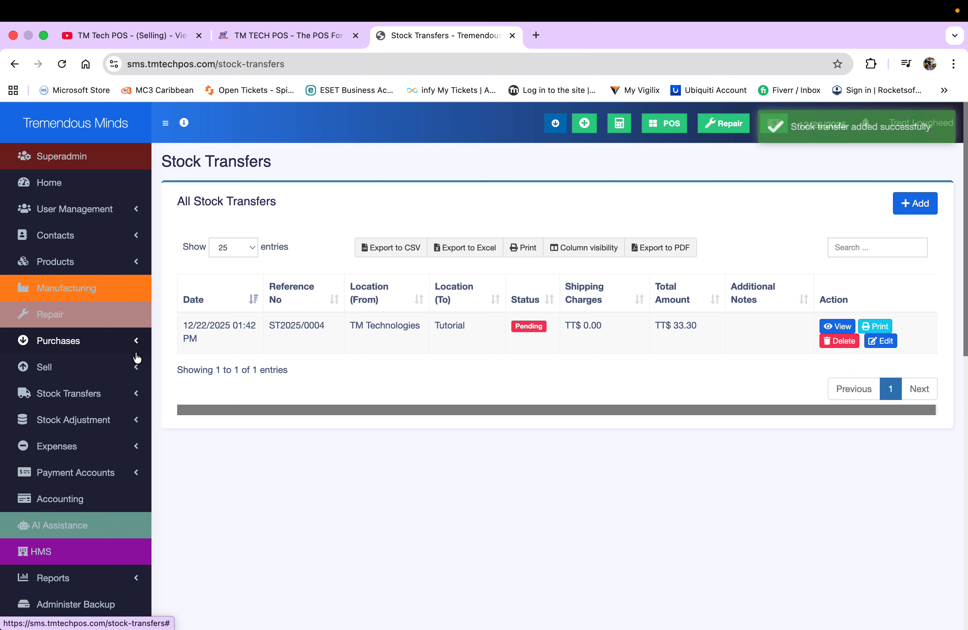
left_click(138, 368)
left_click(137, 368)
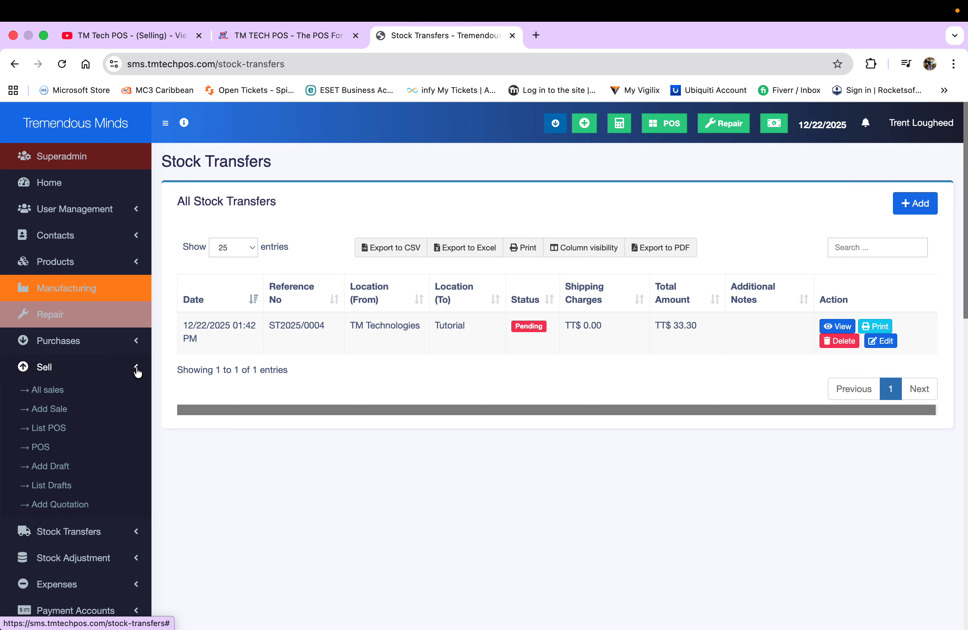
scroll(136, 368, "down", 1)
left_click(135, 247)
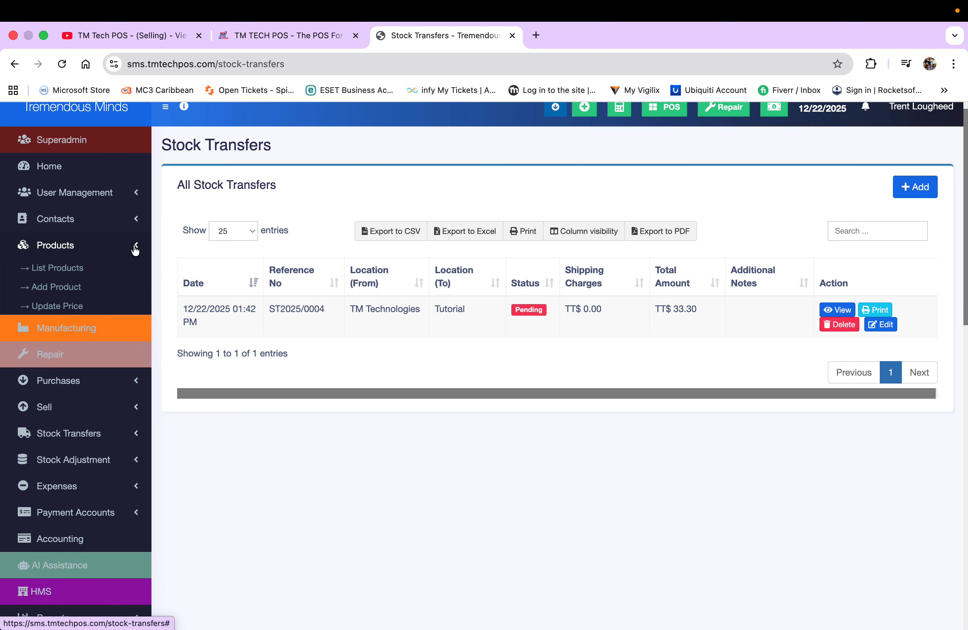
left_click(65, 268)
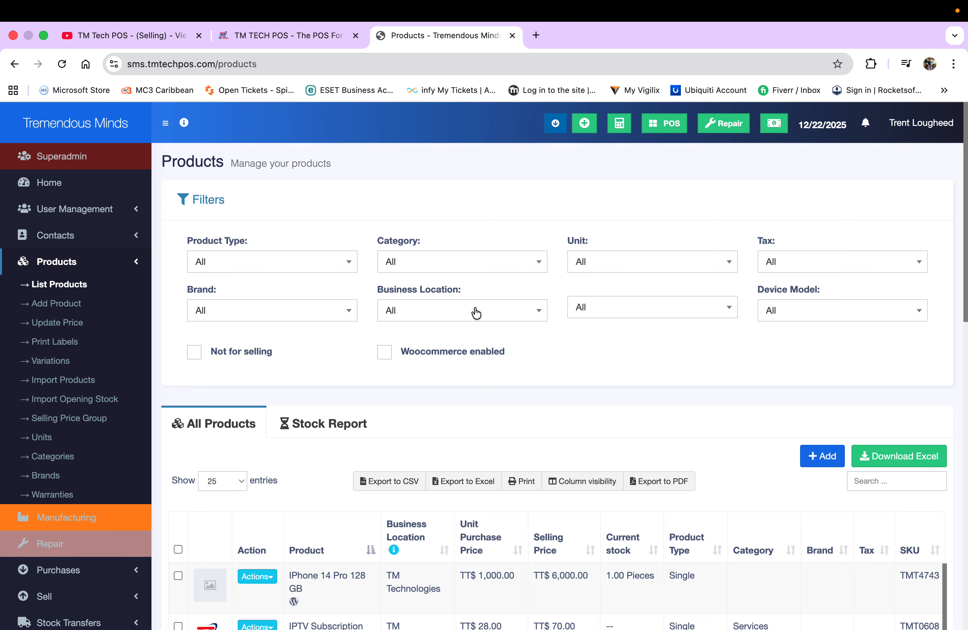
left_click(476, 313)
left_click(429, 395)
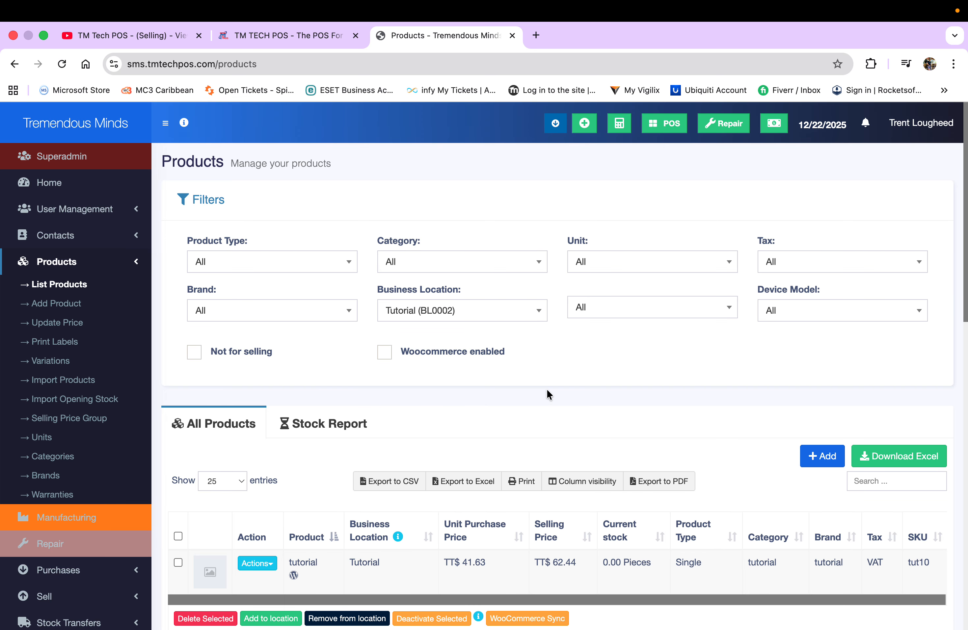
scroll(547, 390, "down", 3)
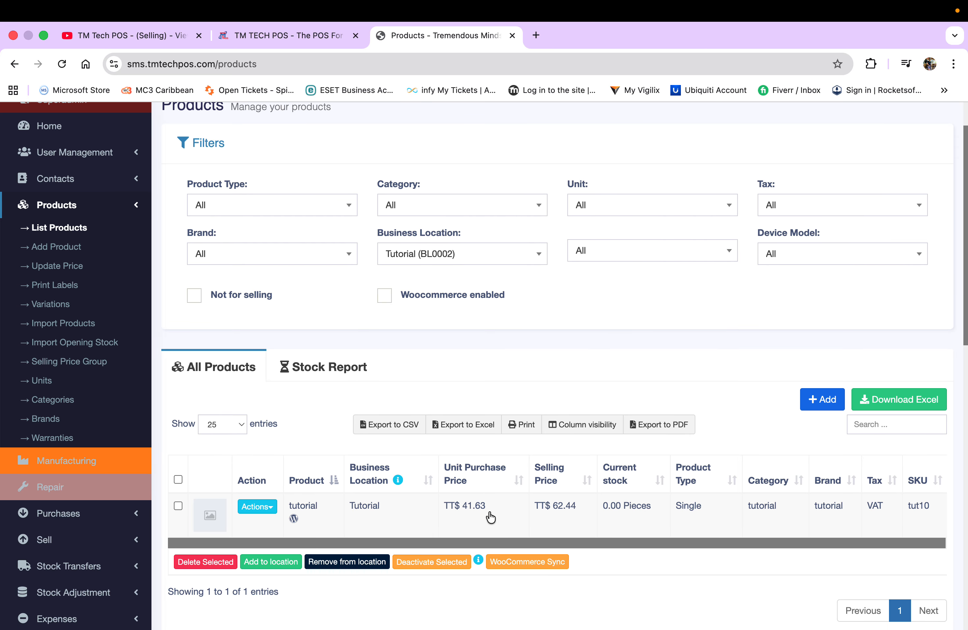
scroll(76, 452, "down", 2)
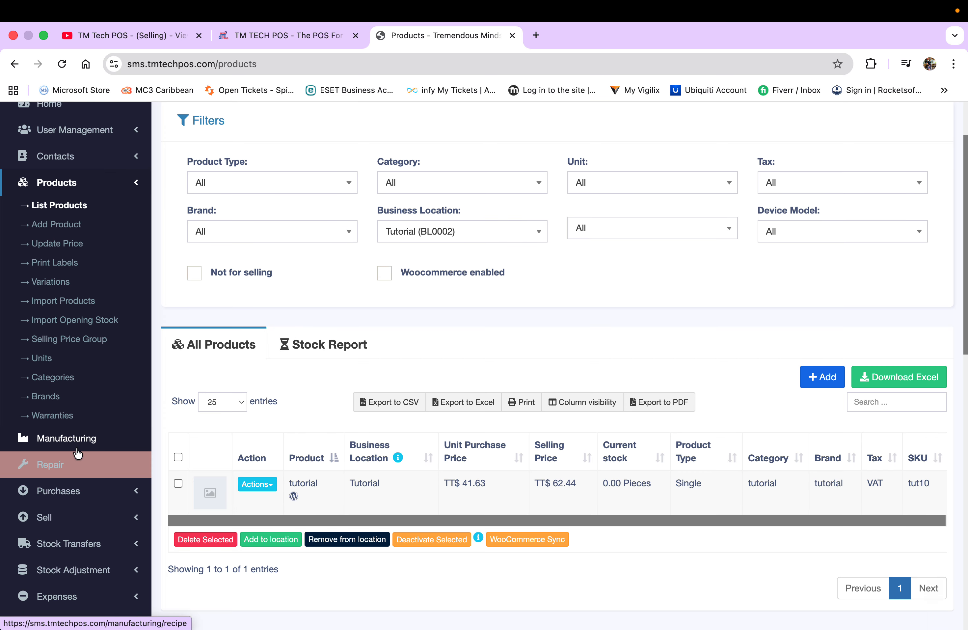
Step: Open the list of stock transfers and update the pending transfer's status to Completed
left_click(130, 449)
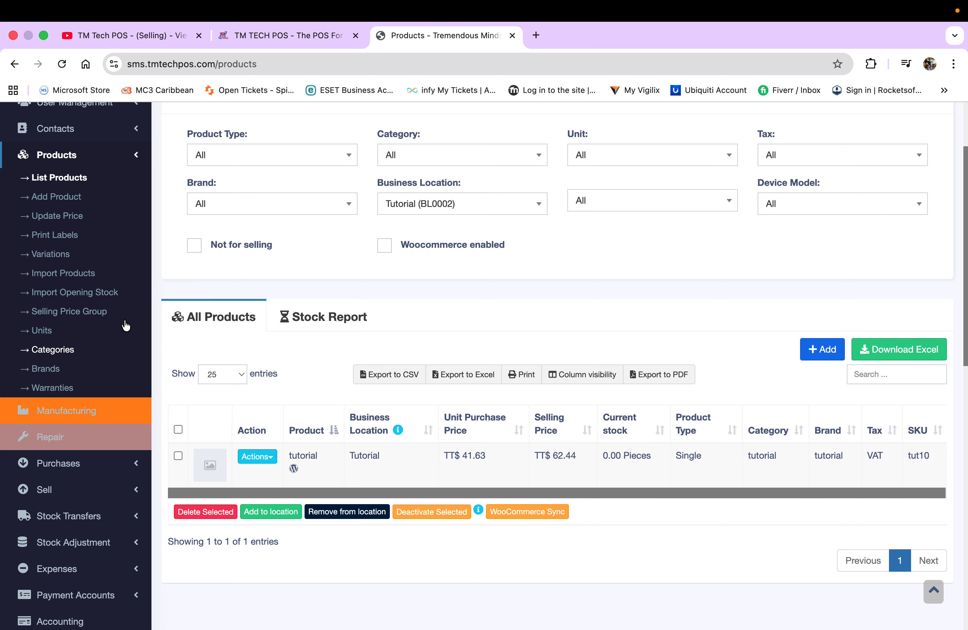
left_click(135, 154)
scroll(68, 351, "down", 2)
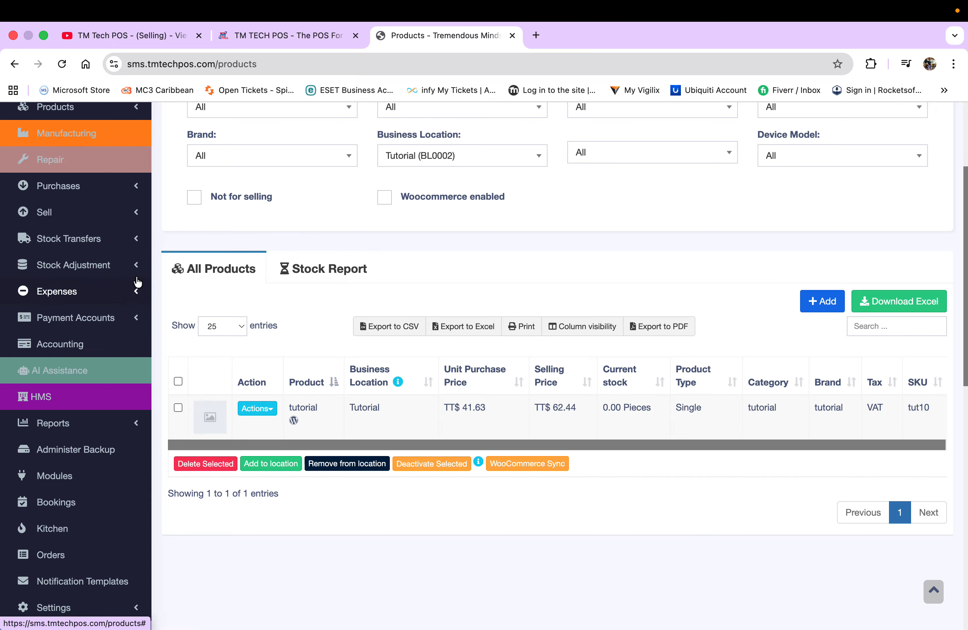
left_click(130, 240)
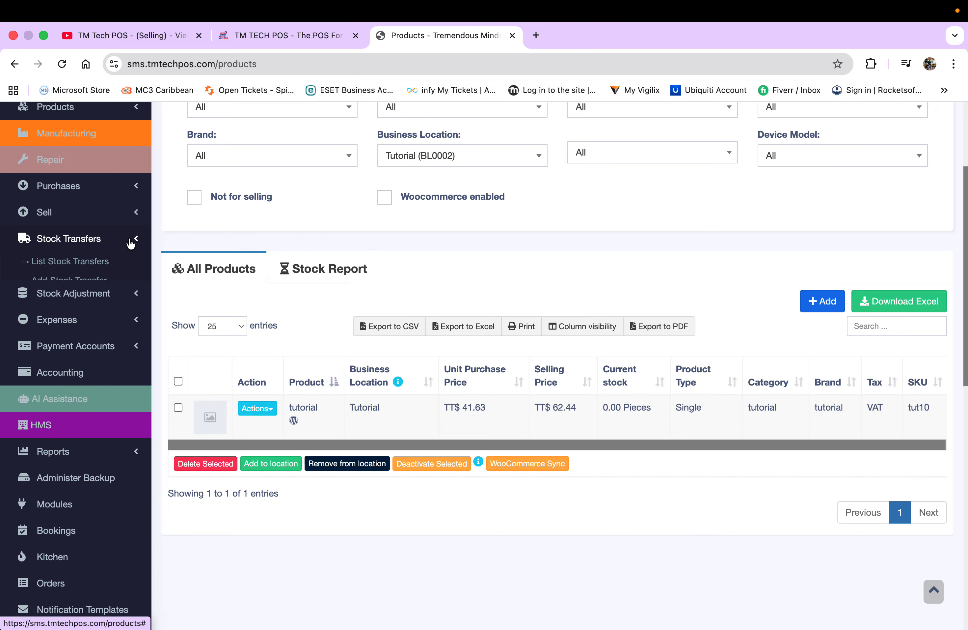
left_click(73, 264)
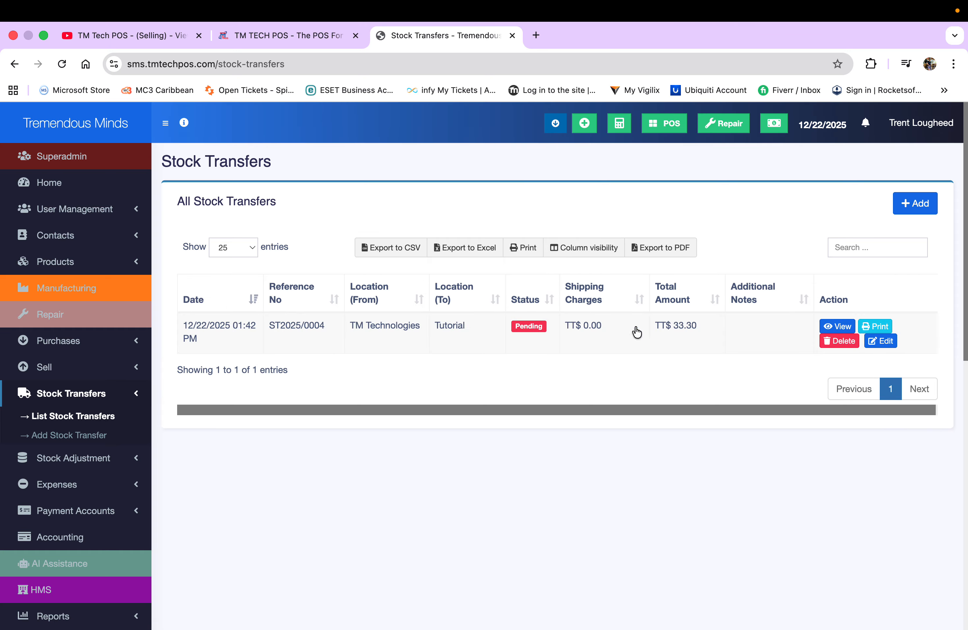
left_click(538, 327)
left_click(514, 205)
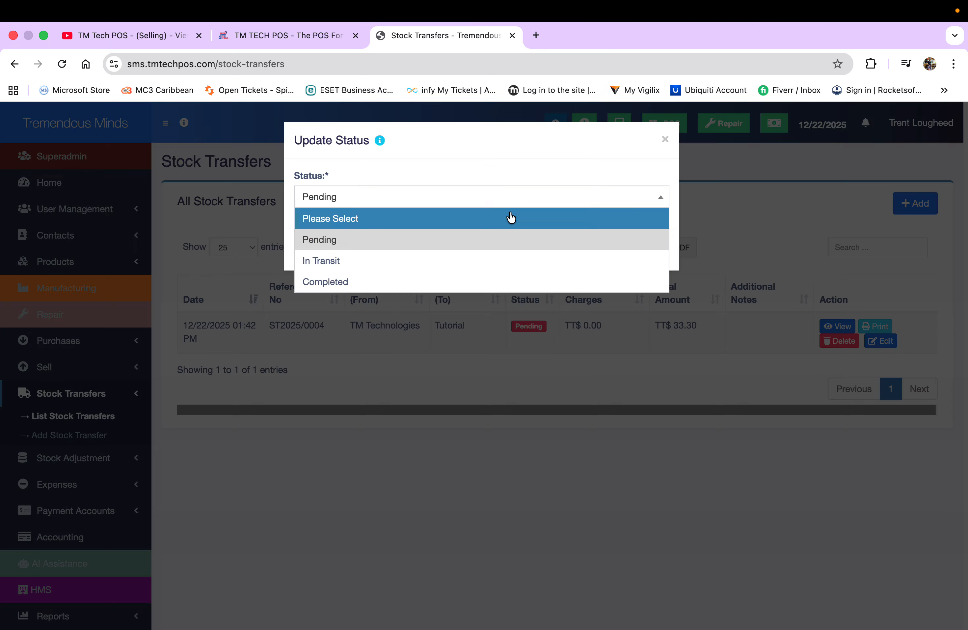
left_click(434, 282)
left_click(593, 251)
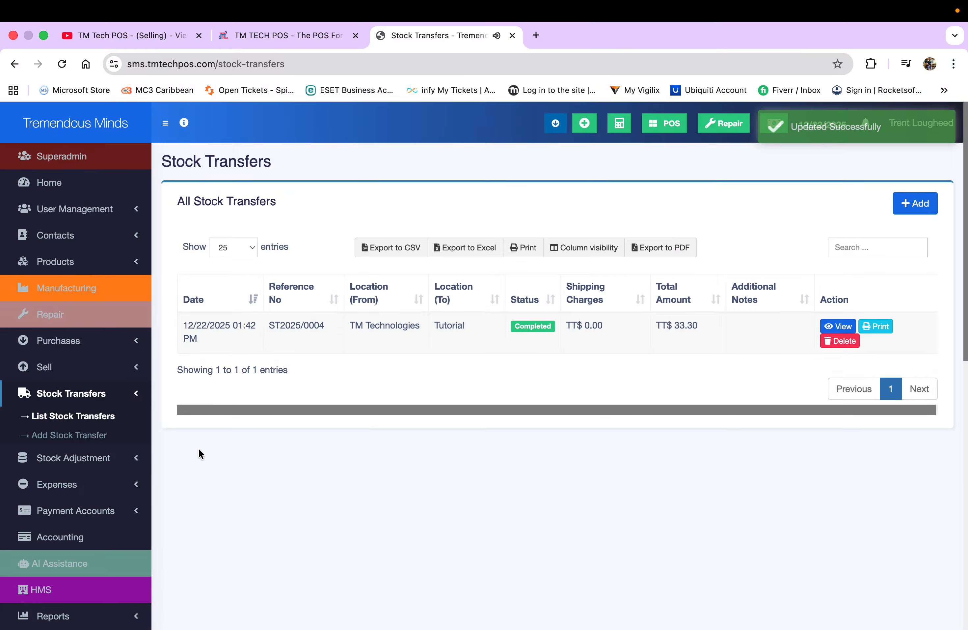
Step: Return to the product list and filter it by business location Tutorial (BL0002) to recheck the stock
left_click(137, 262)
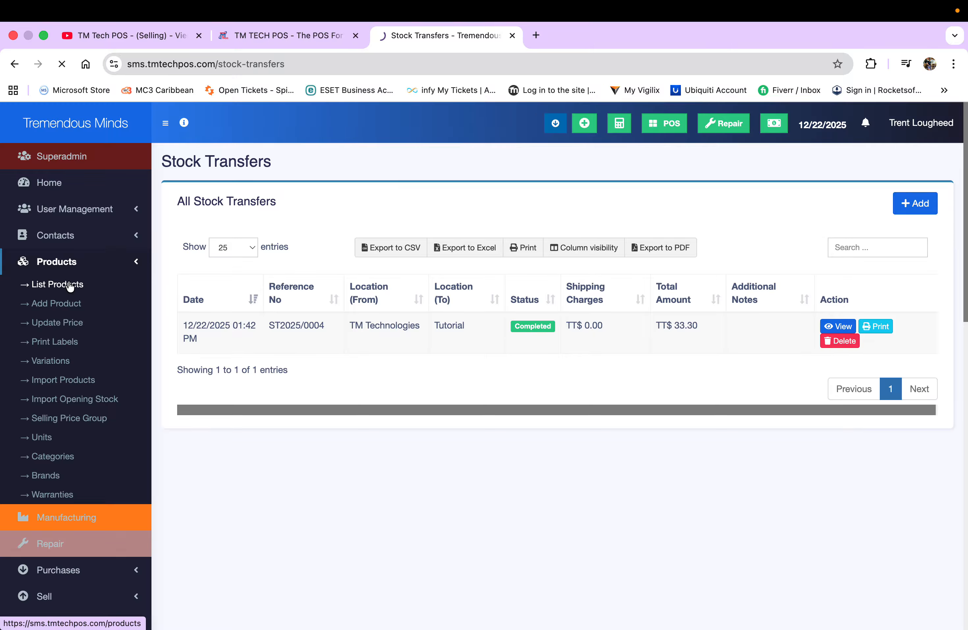
left_click(512, 316)
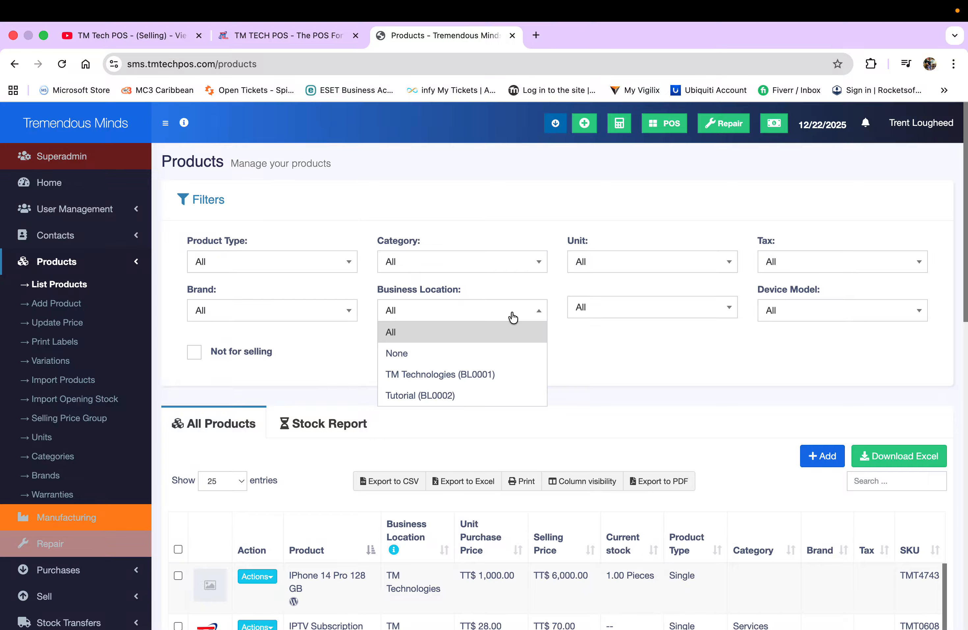
left_click(464, 396)
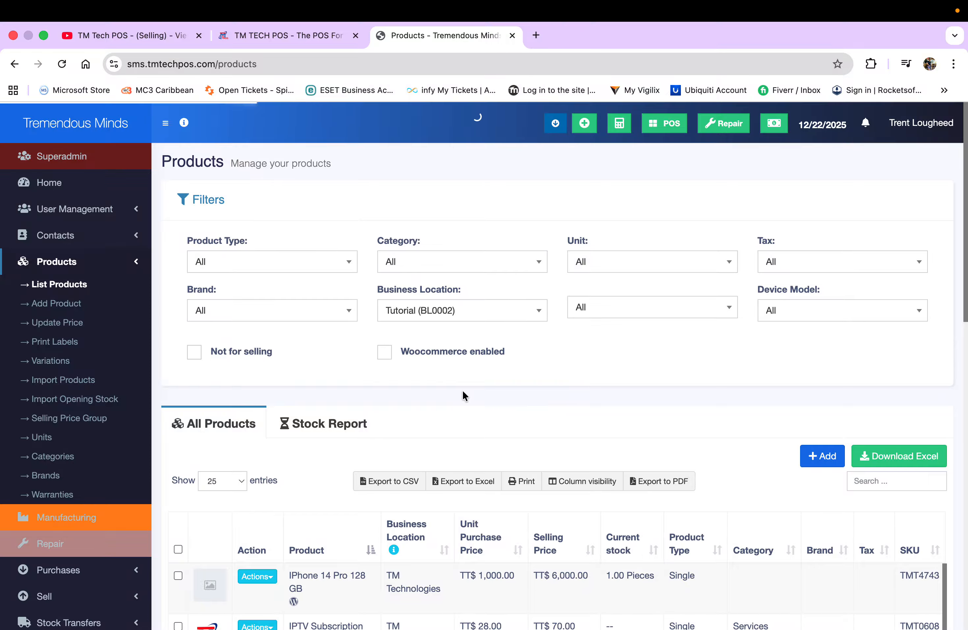
Step: Open the stock report and filter it by business location Tutorial (BL0002) to look for the transferred stock
scroll(462, 394, "down", 2)
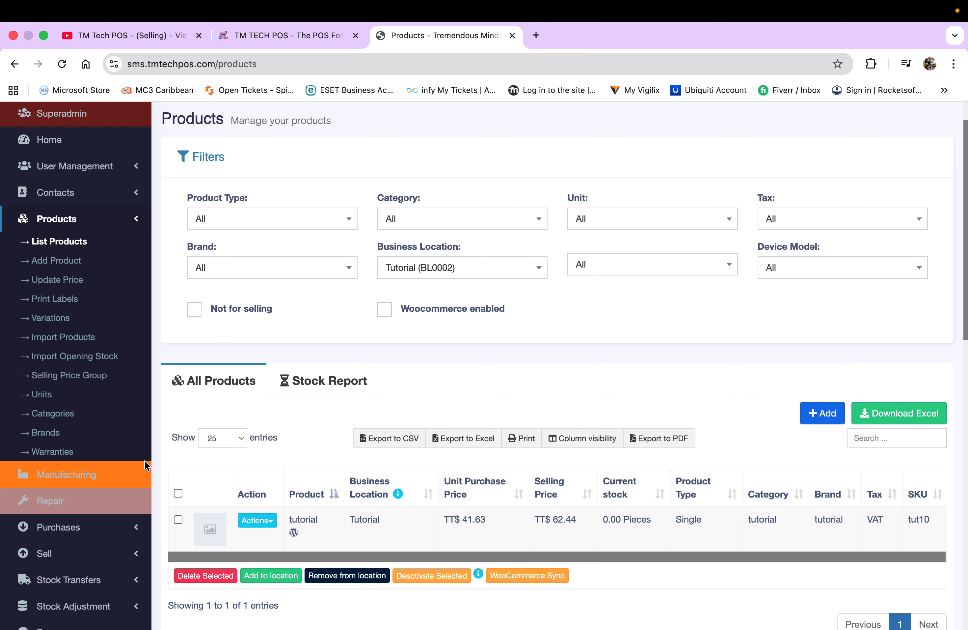
scroll(118, 403, "down", 4)
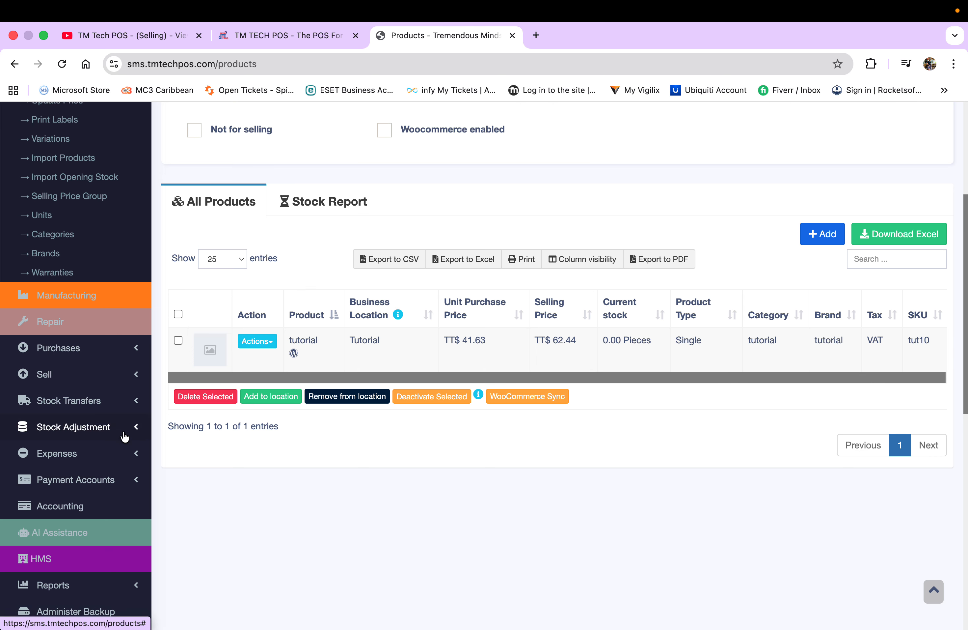
scroll(125, 434, "up", 2)
scroll(133, 450, "down", 4)
left_click(136, 544)
scroll(134, 543, "down", 5)
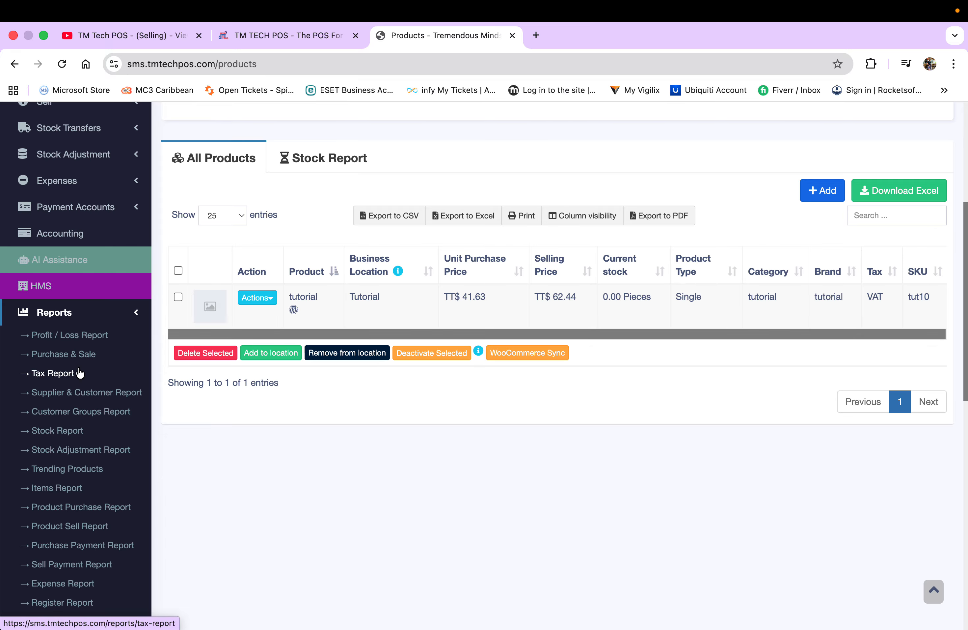
left_click(74, 431)
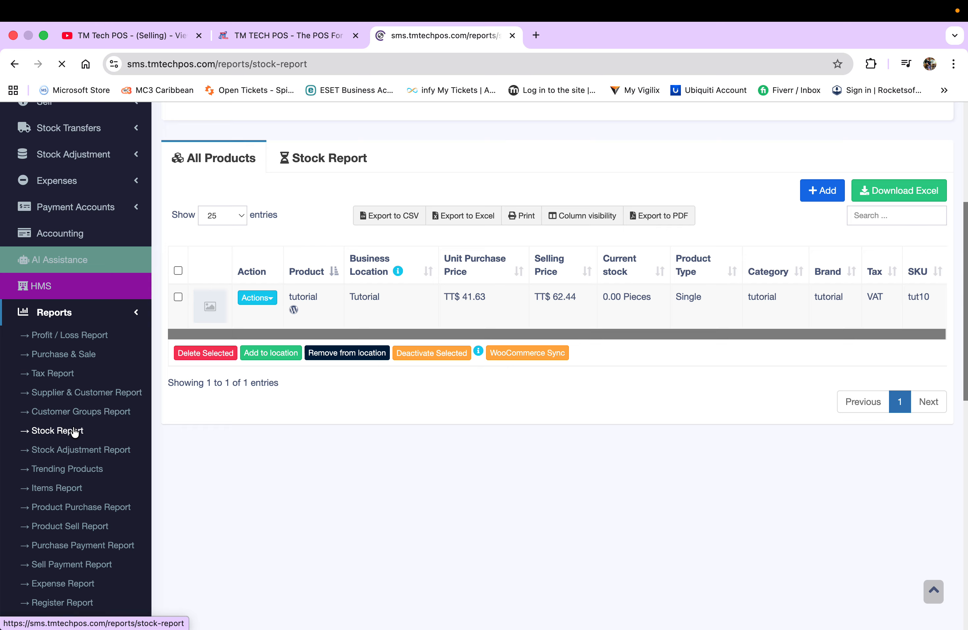
left_click(350, 264)
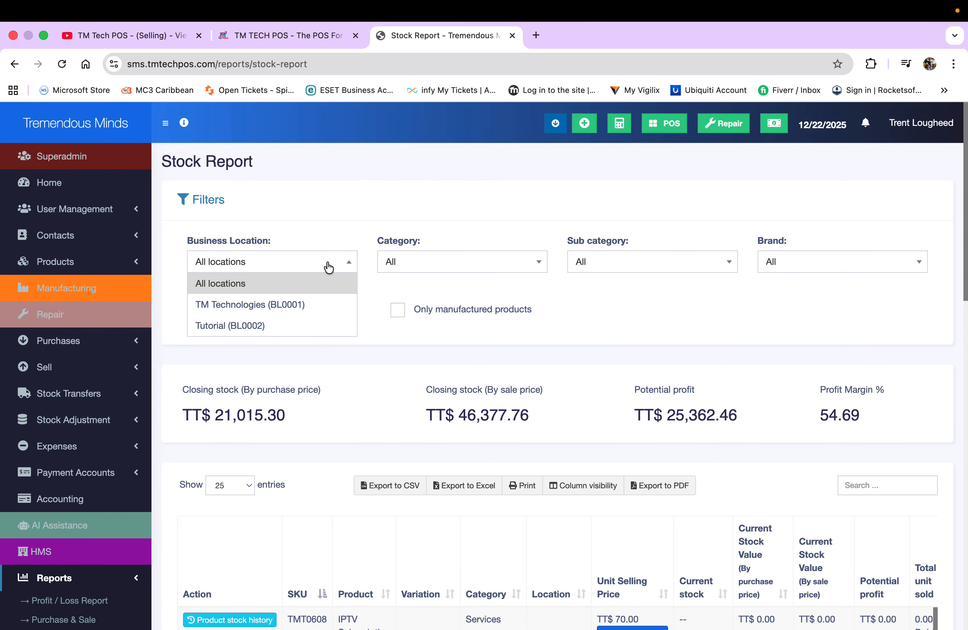
left_click(275, 325)
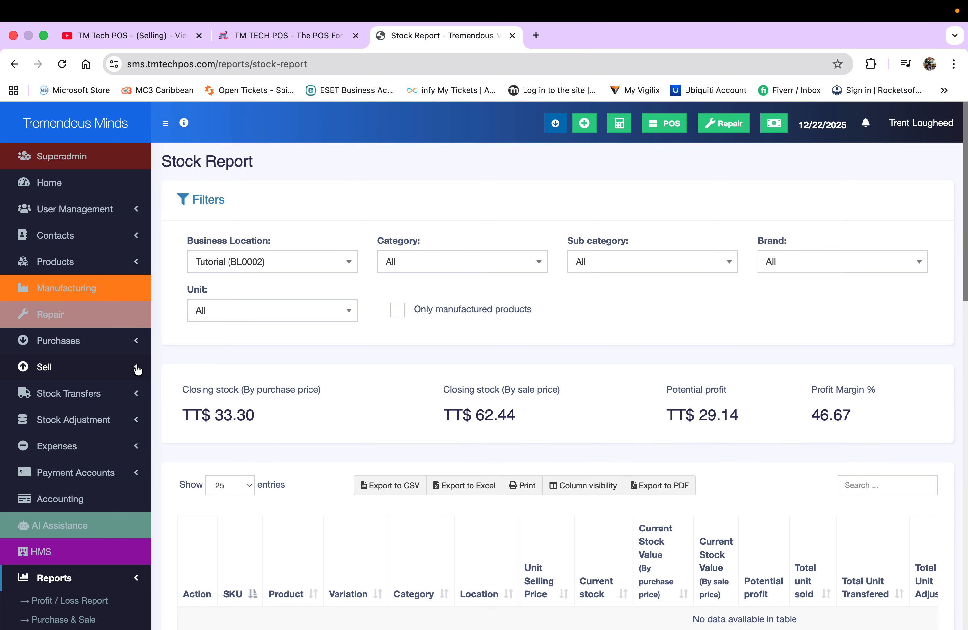
Step: Open the product list and filter it by the tutorial category
left_click(137, 261)
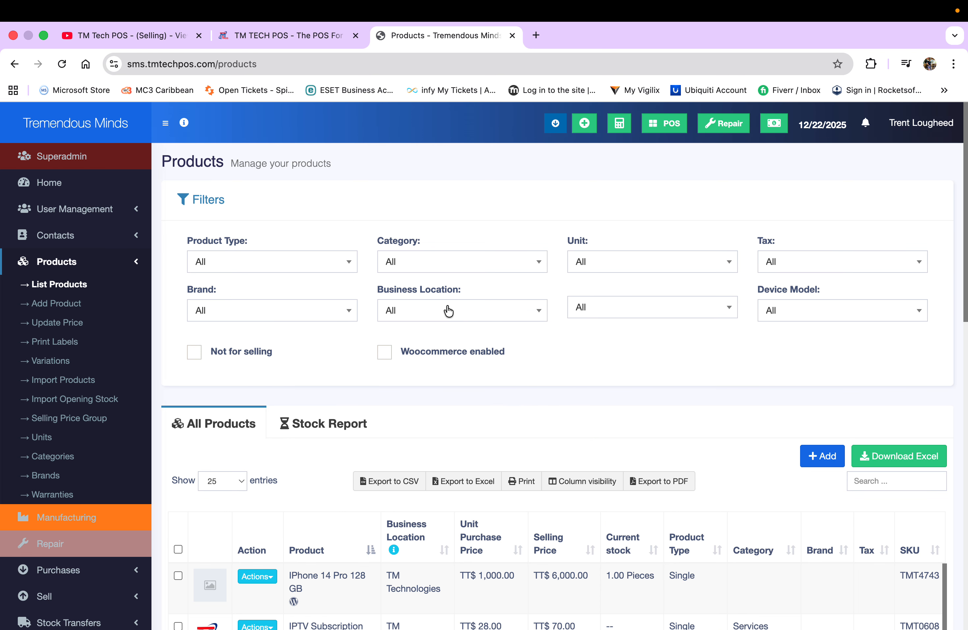
left_click(470, 264)
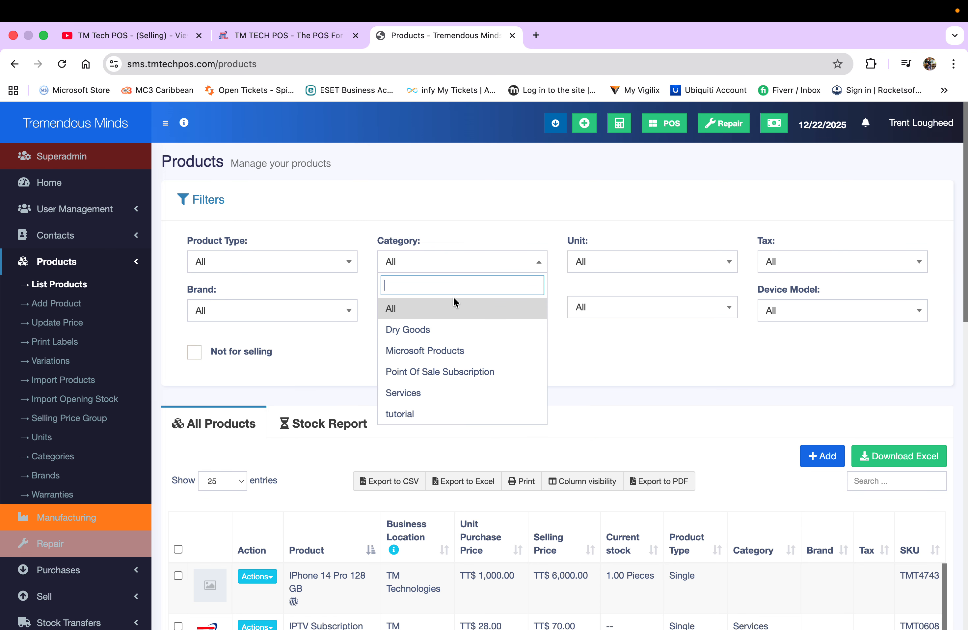
left_click(424, 410)
scroll(424, 408, "down", 4)
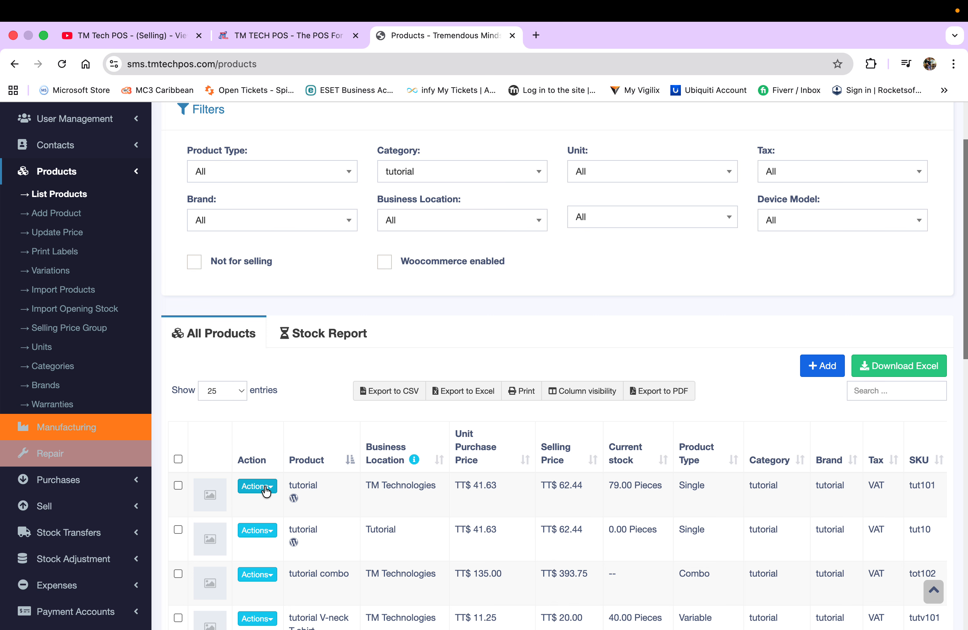
Step: Add the business location Tutorial (BL0002) to the tutorial product with SKU tut101 and save
left_click(177, 485)
scroll(318, 396, "down", 4)
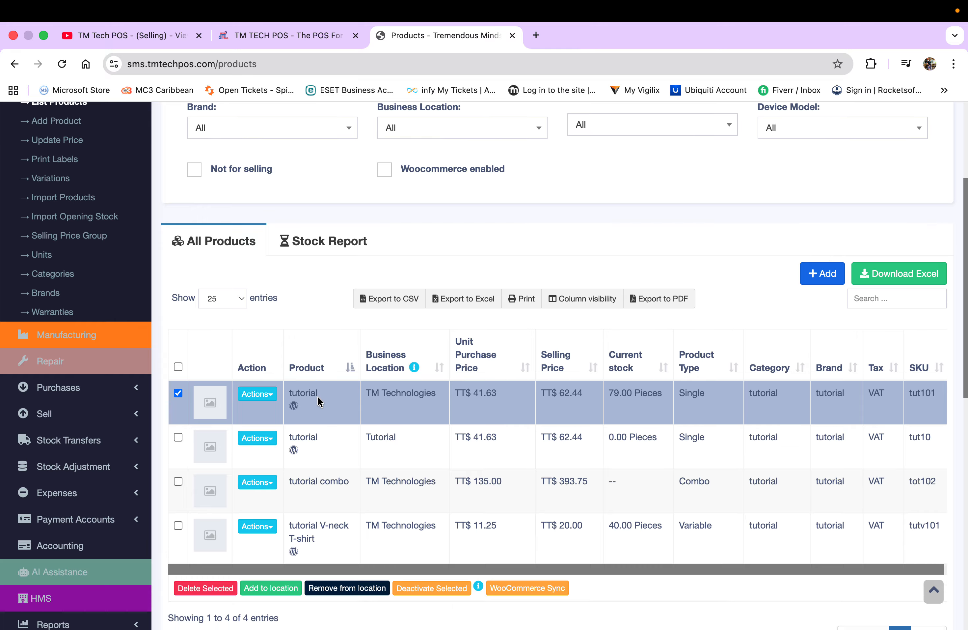
left_click(271, 569)
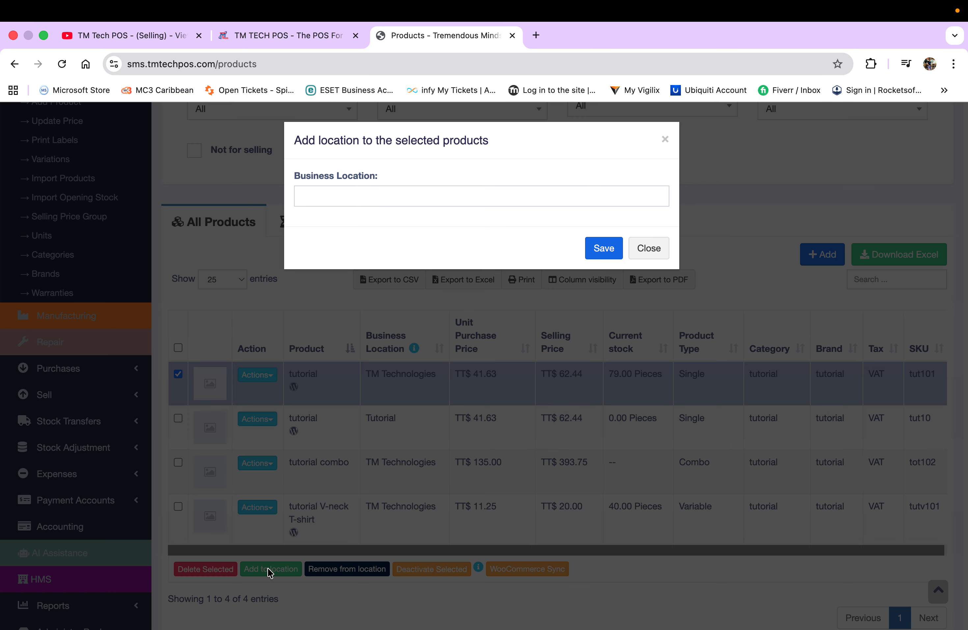
left_click(423, 197)
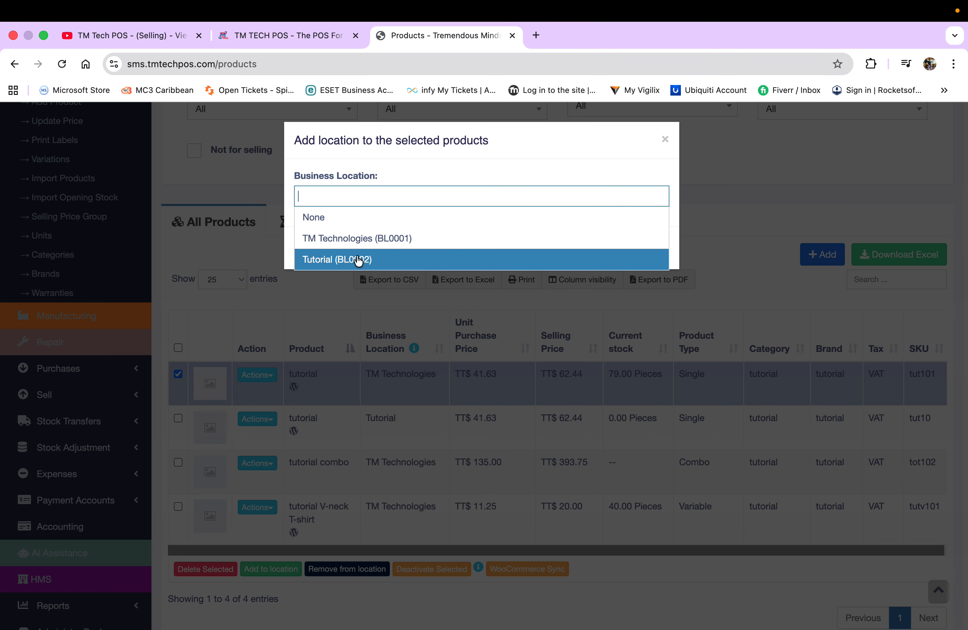
left_click(359, 258)
left_click(606, 255)
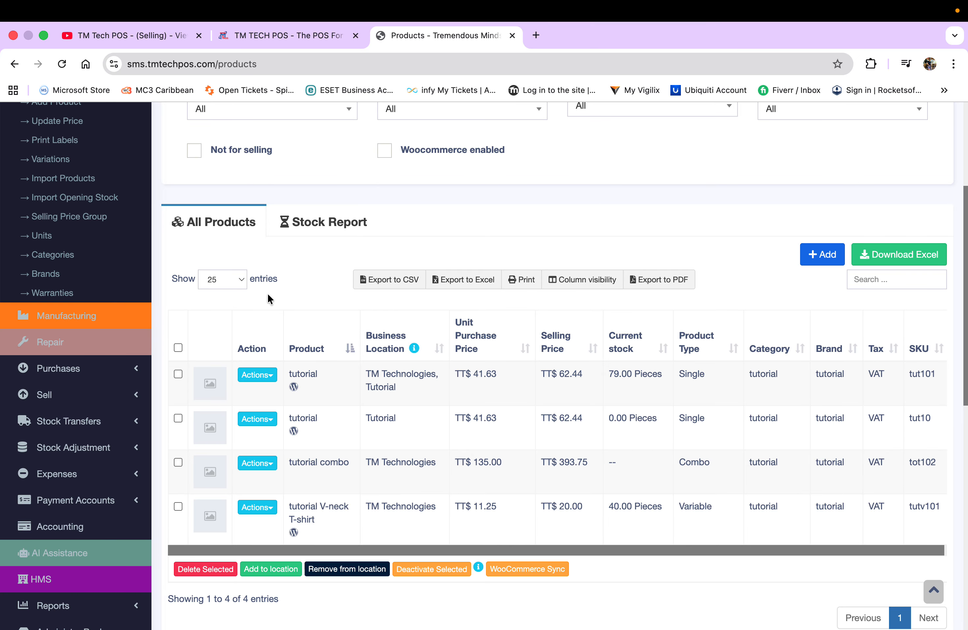
Step: Reopen the stock report and filter it by business location Tutorial (BL0002)
scroll(114, 430, "down", 2)
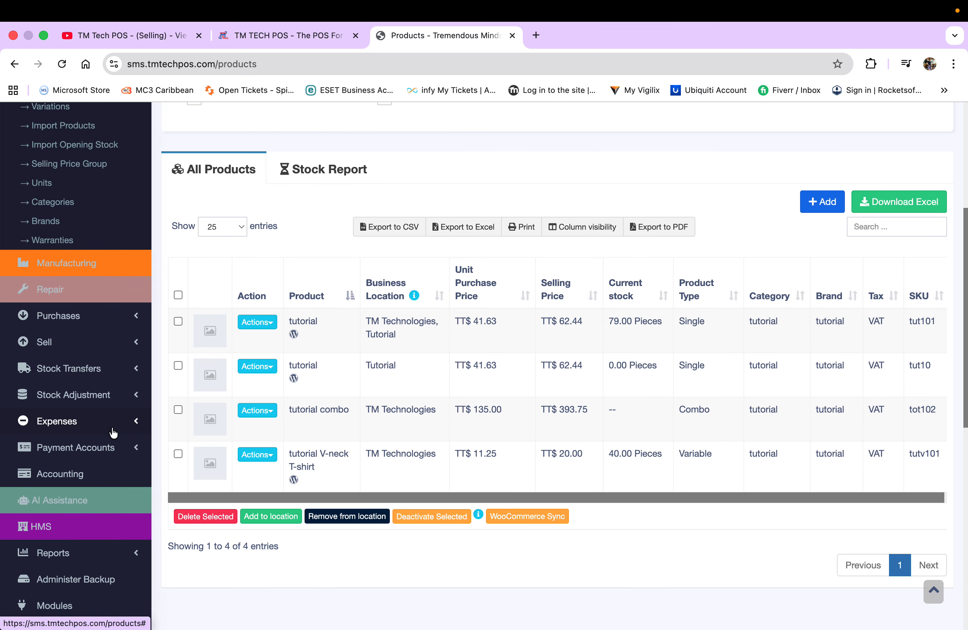
scroll(113, 432, "up", 2)
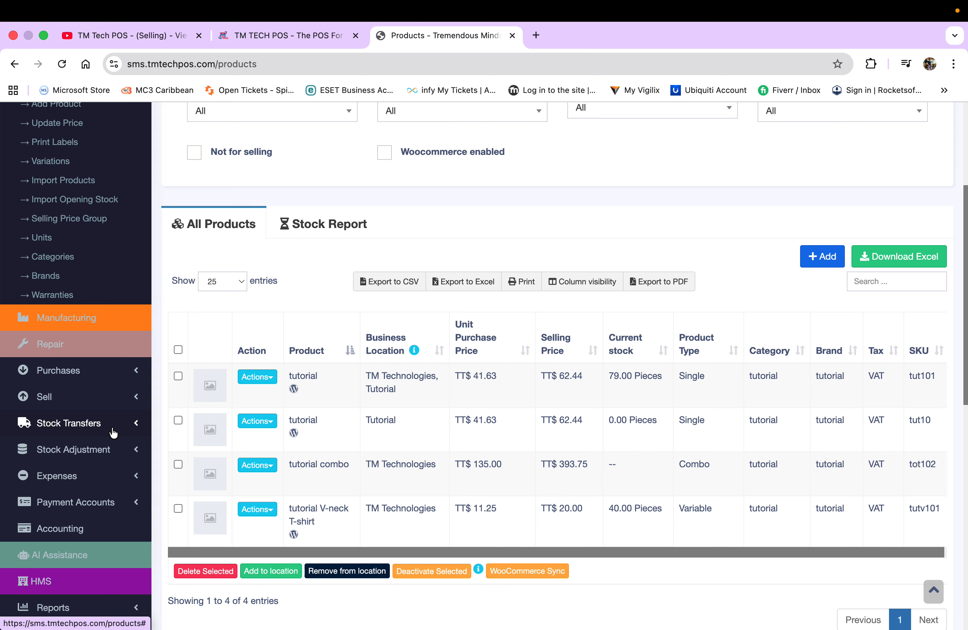
scroll(113, 432, "down", 7)
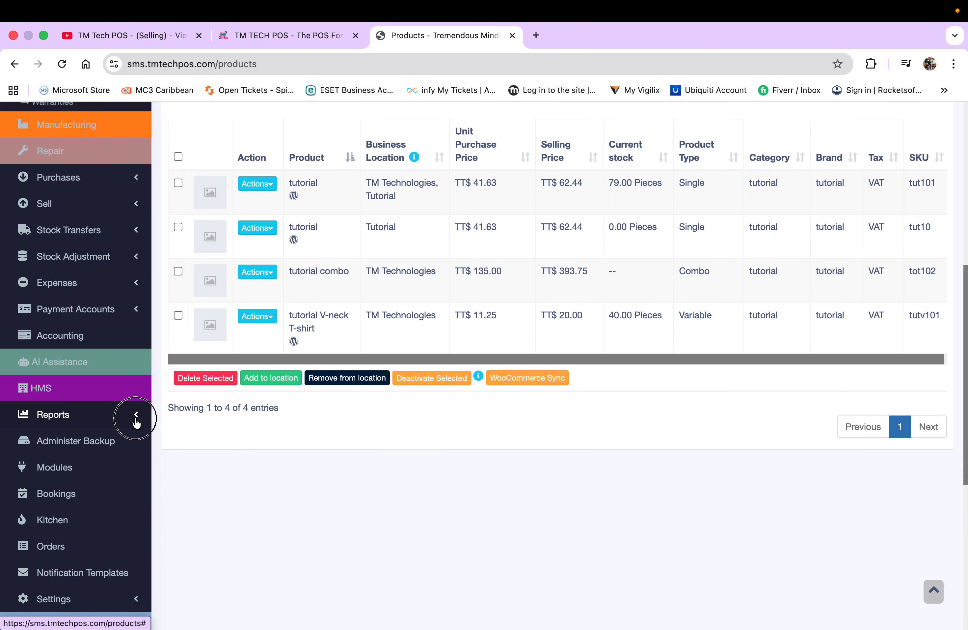
left_click(132, 413)
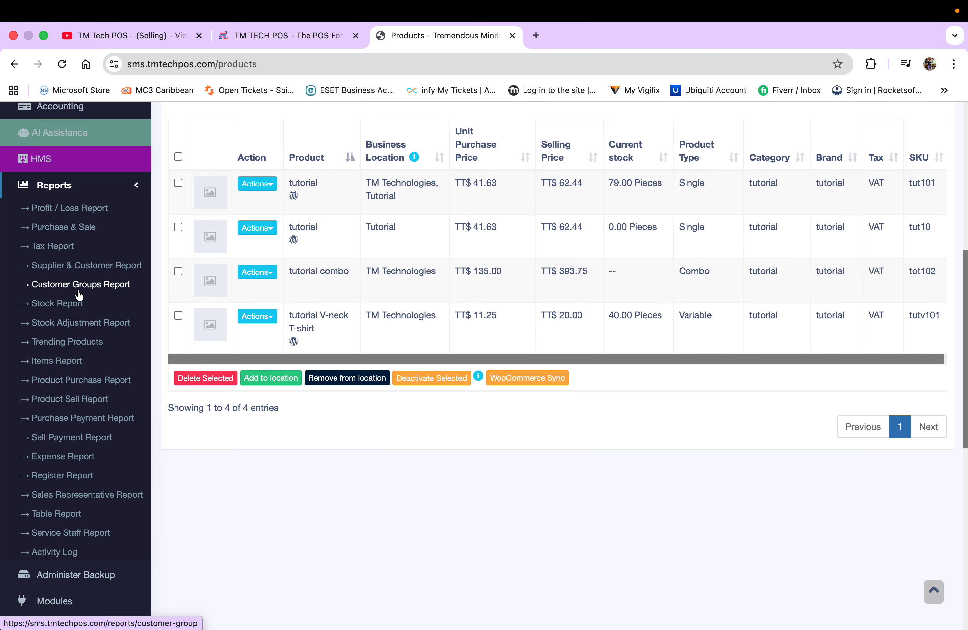
left_click(68, 306)
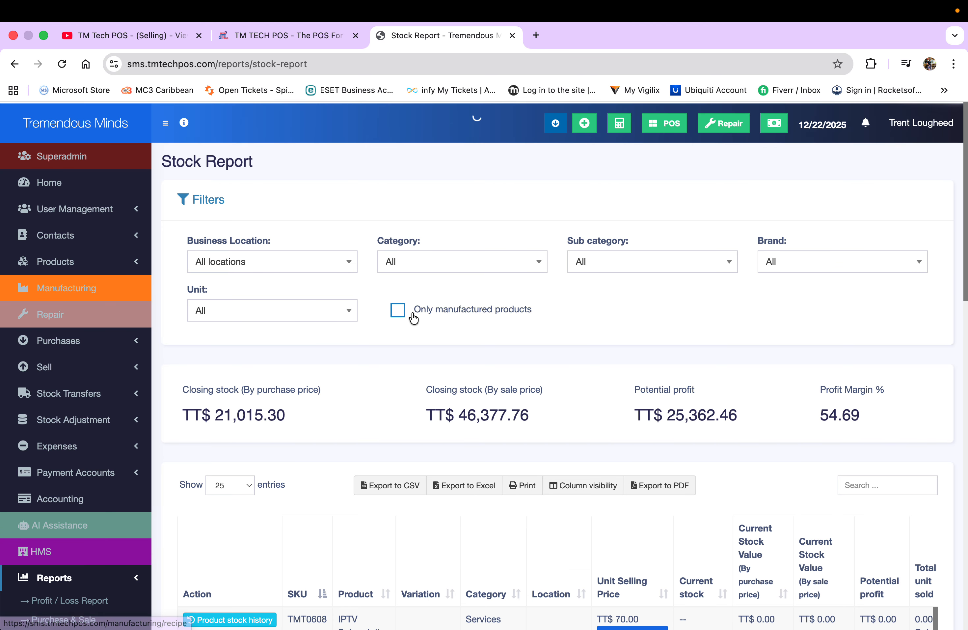
left_click(349, 263)
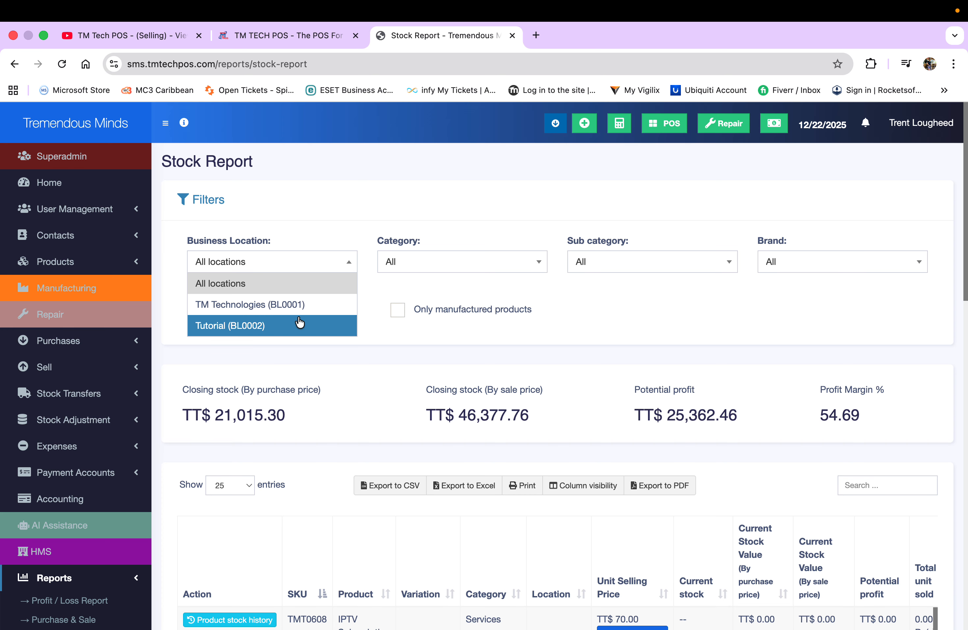
left_click(294, 325)
Step: Examine the tutorial product's current stock and the closing stock values in the stock report
scroll(293, 320, "down", 2)
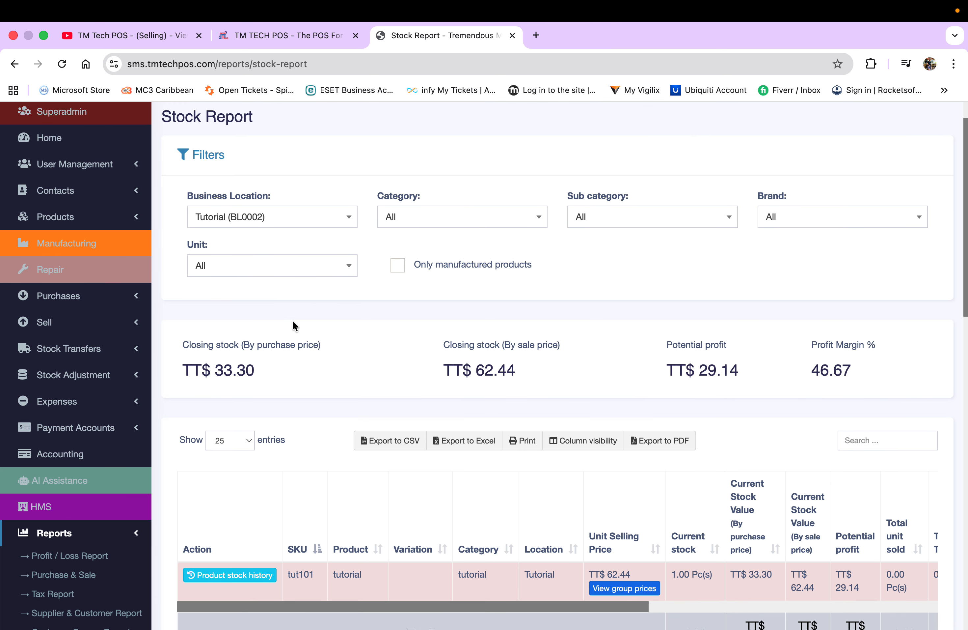
scroll(383, 494, "down", 2)
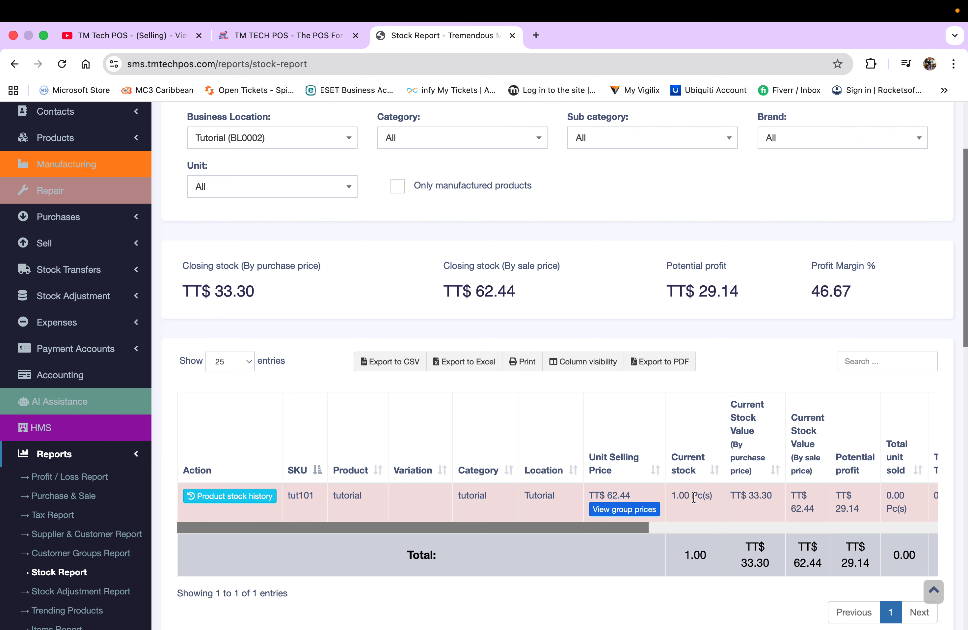
scroll(695, 491, "up", 1)
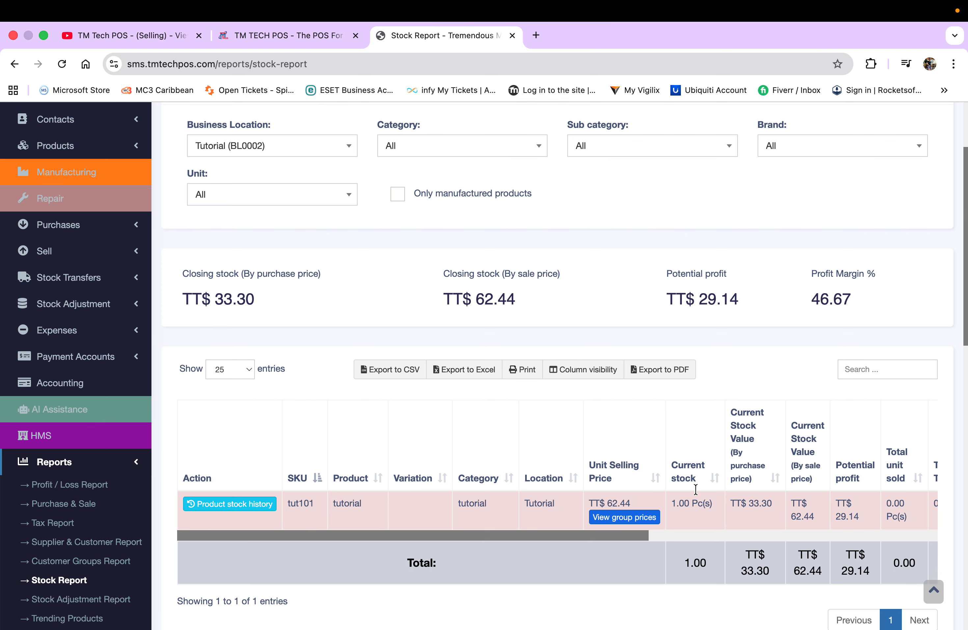
scroll(696, 488, "up", 4)
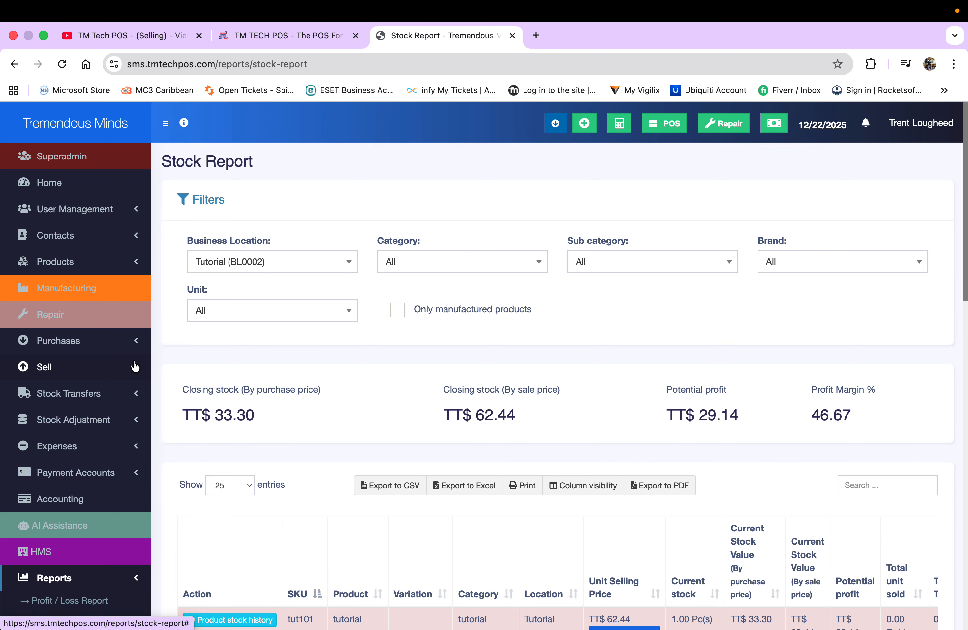
scroll(183, 342, "down", 3)
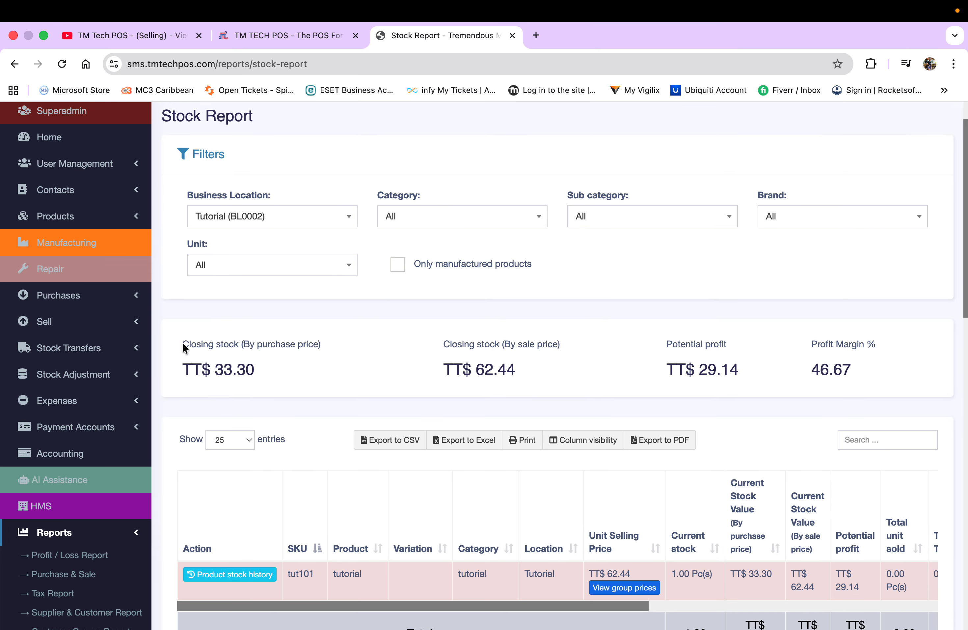
scroll(183, 342, "up", 3)
scroll(182, 342, "down", 3)
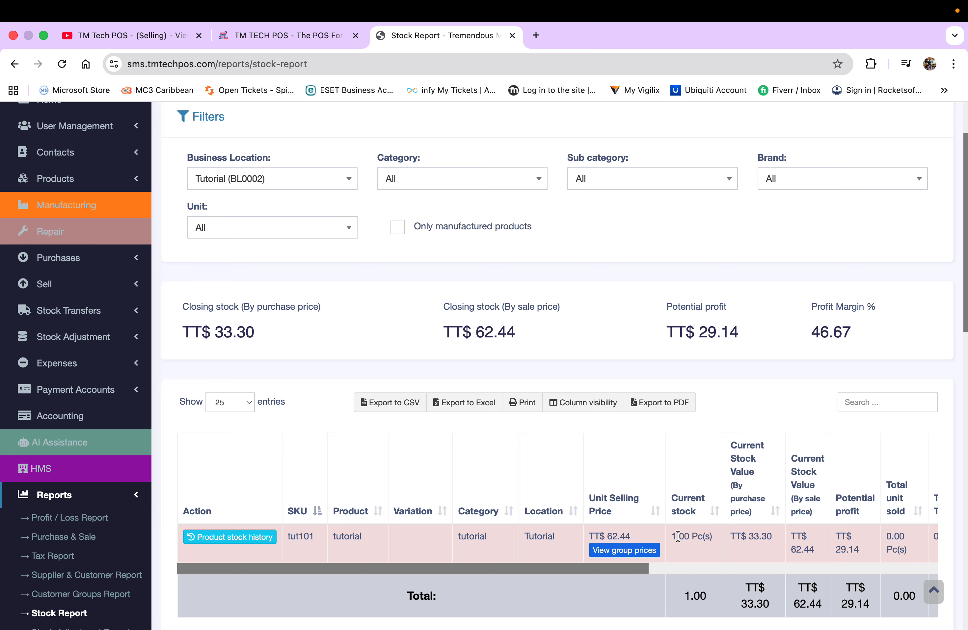
scroll(390, 484, "up", 3)
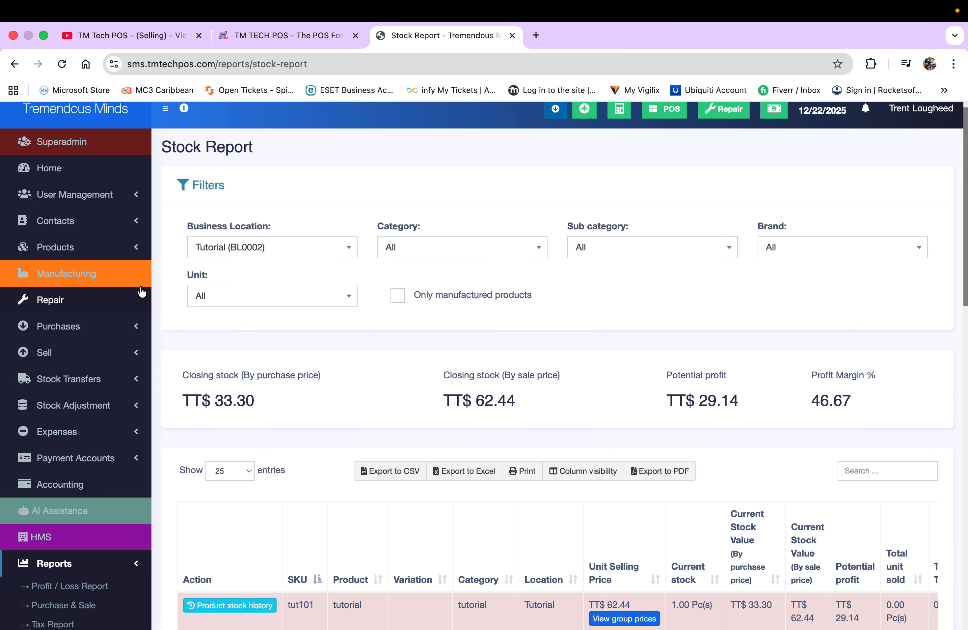
Step: Filter the product list by business location Tutorial (BL0002) and check the stock report for that location
left_click(131, 247)
left_click(68, 271)
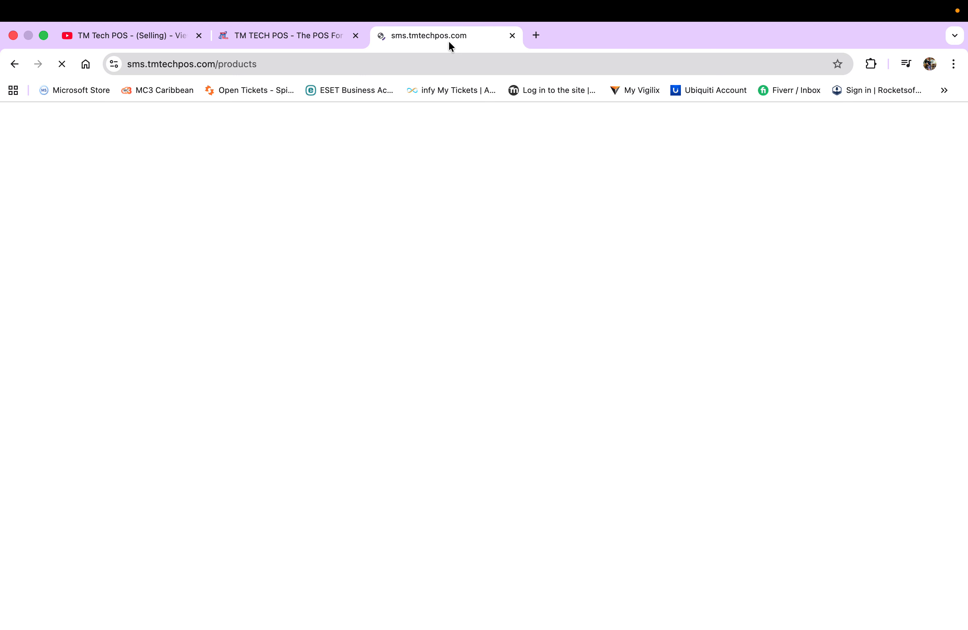
scroll(334, 348, "down", 1)
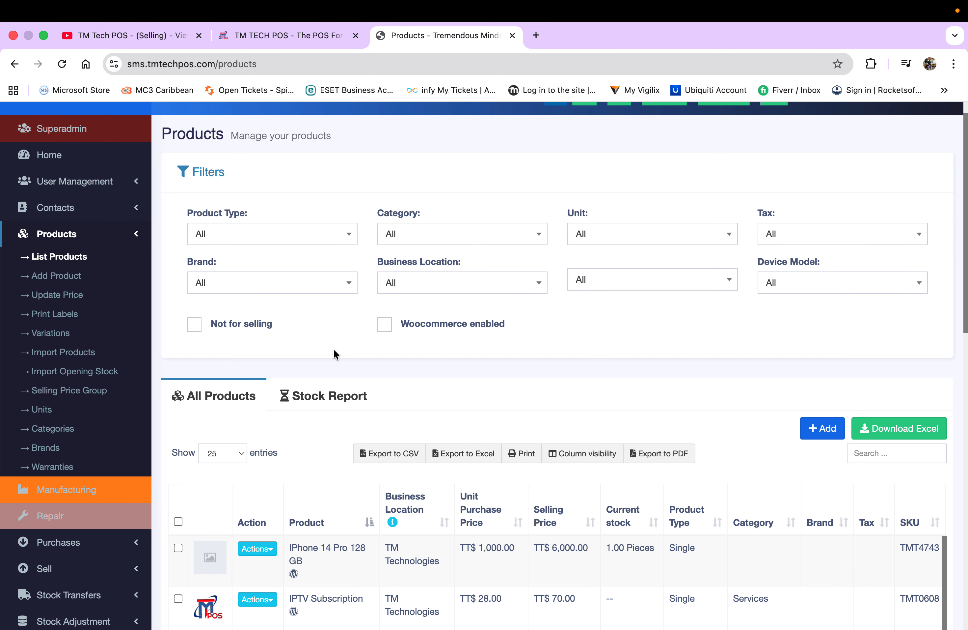
scroll(445, 401, "down", 2)
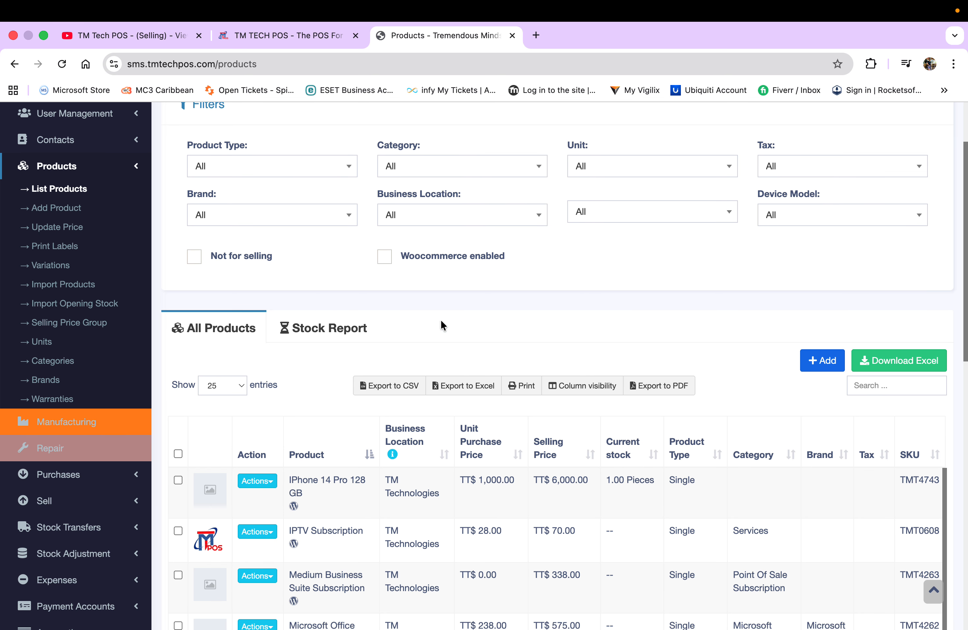
left_click(456, 216)
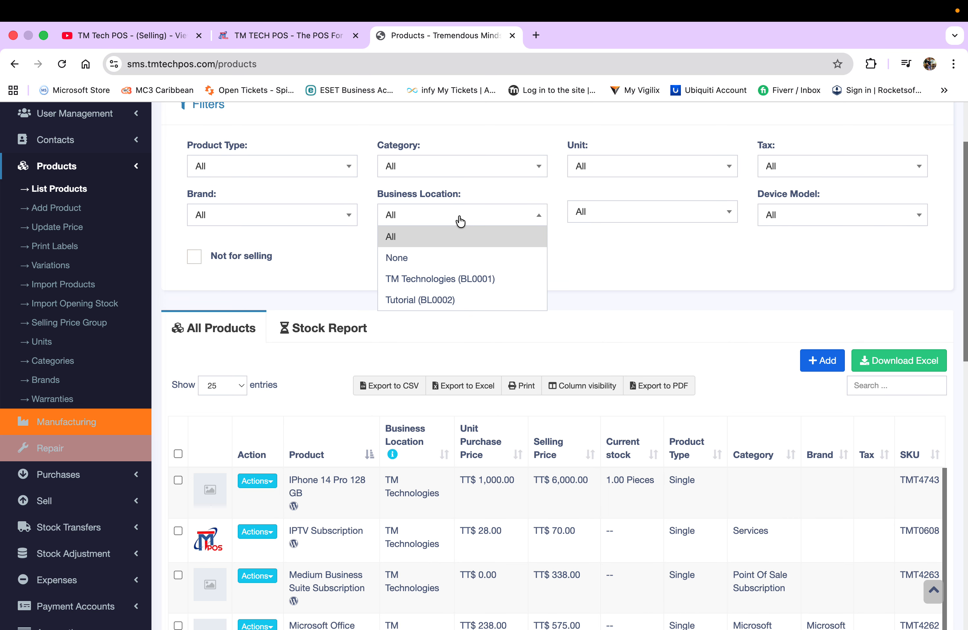
left_click(433, 301)
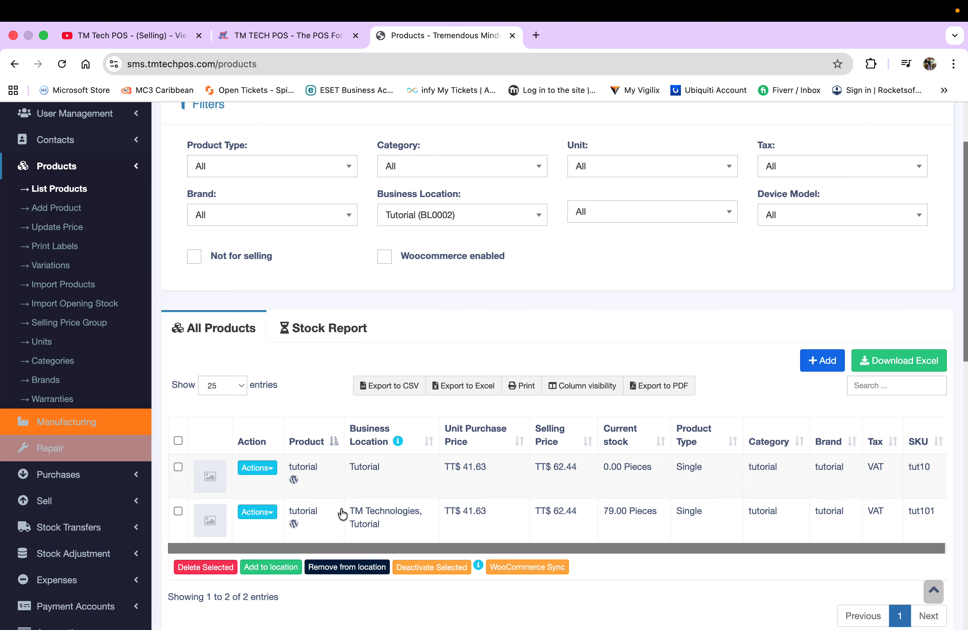
left_click(323, 327)
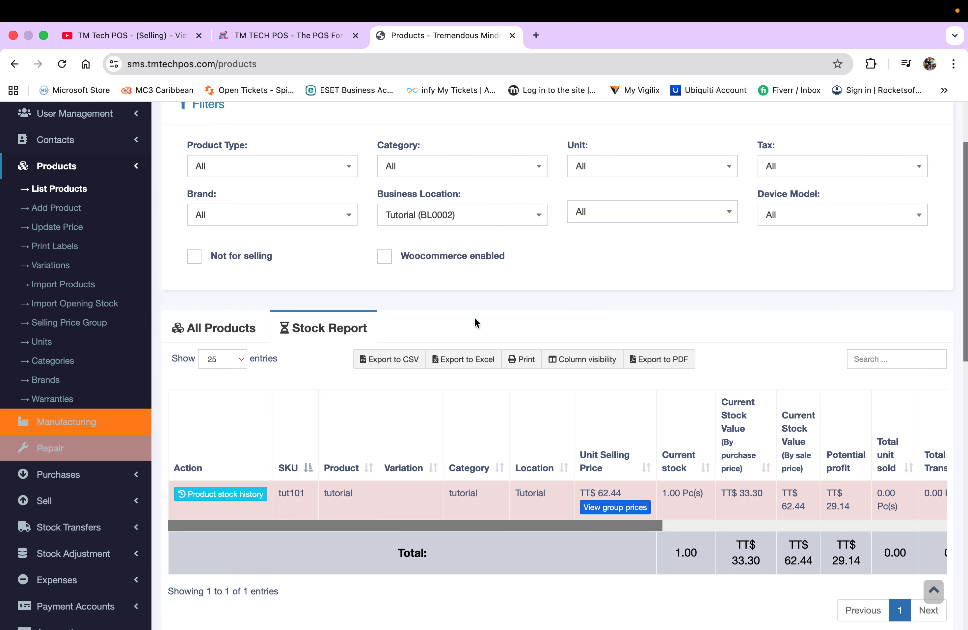
scroll(483, 315, "down", 2)
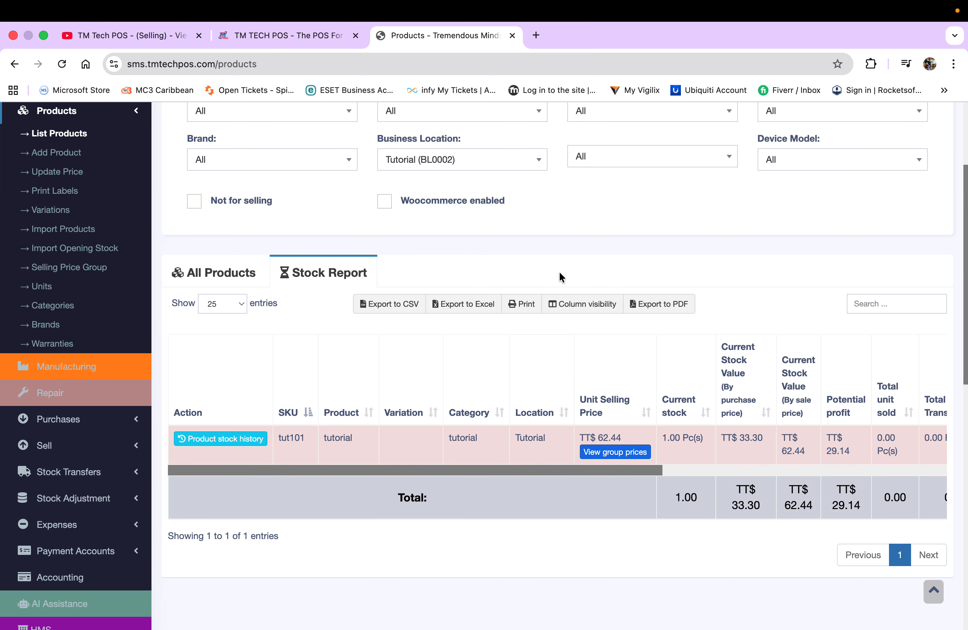
Step: Delete the duplicate tutorial product with SKU tut10 from the product list
left_click(201, 269)
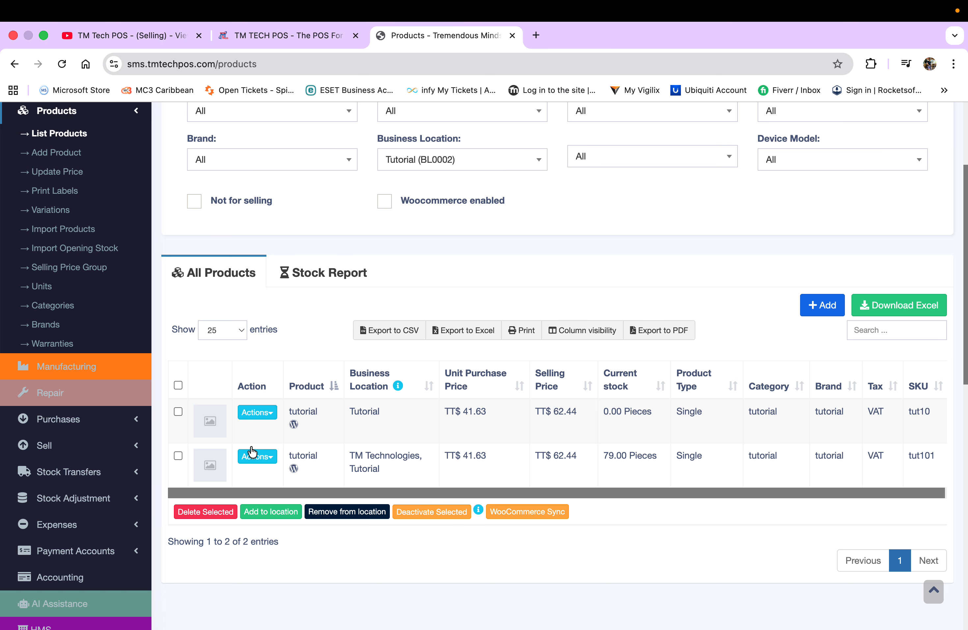
left_click(179, 411)
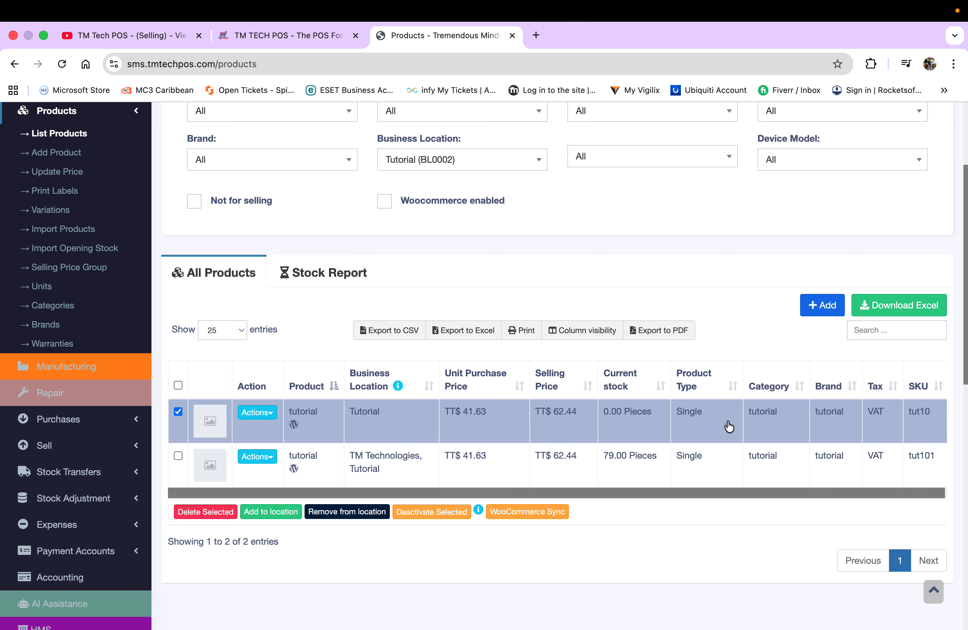
left_click(204, 516)
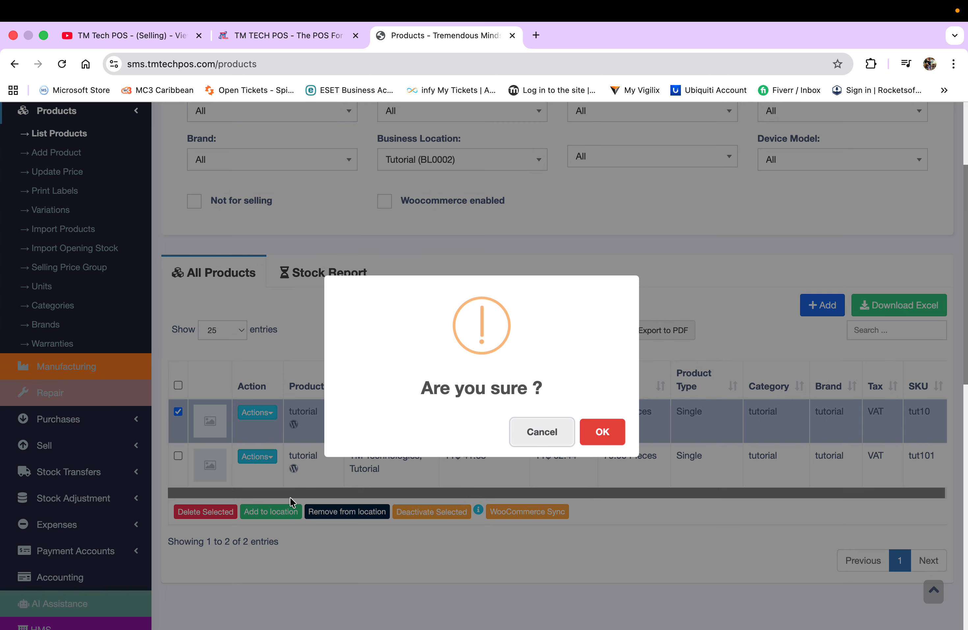
left_click(614, 432)
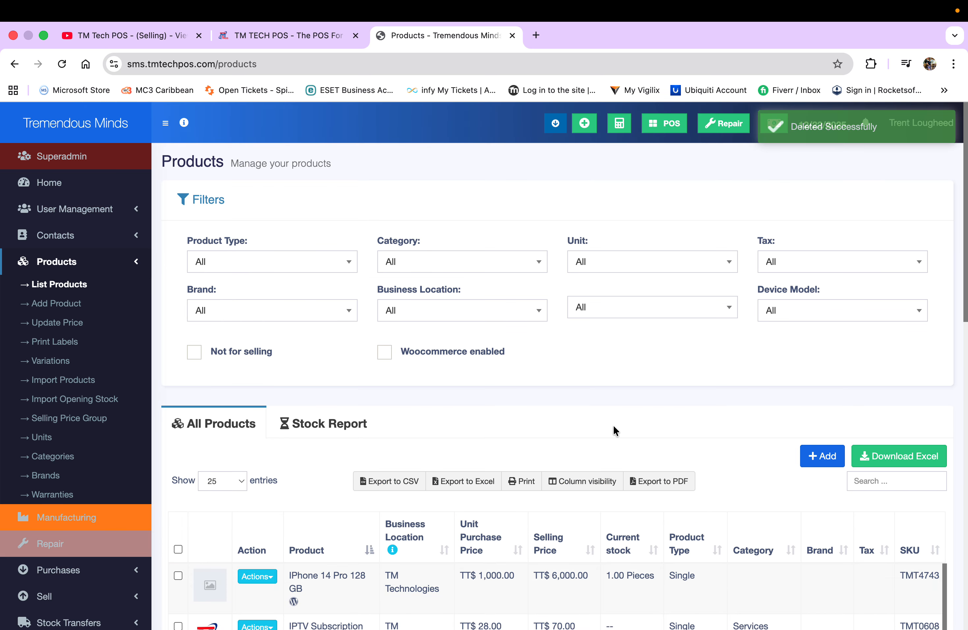
Step: Filter the product list by business location Tutorial (BL0002) and compare it with that location's stock report
left_click(527, 311)
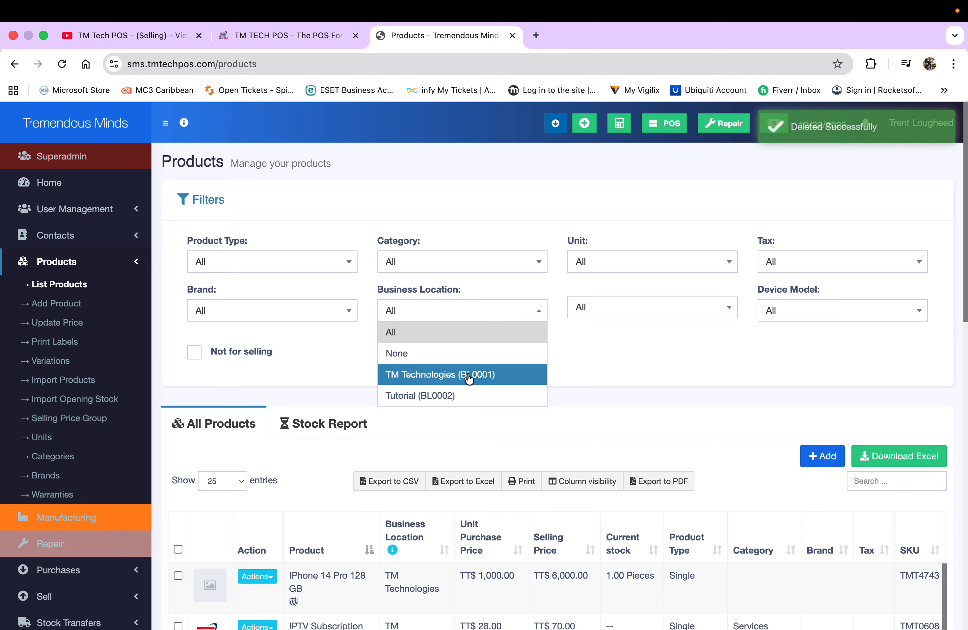
left_click(457, 395)
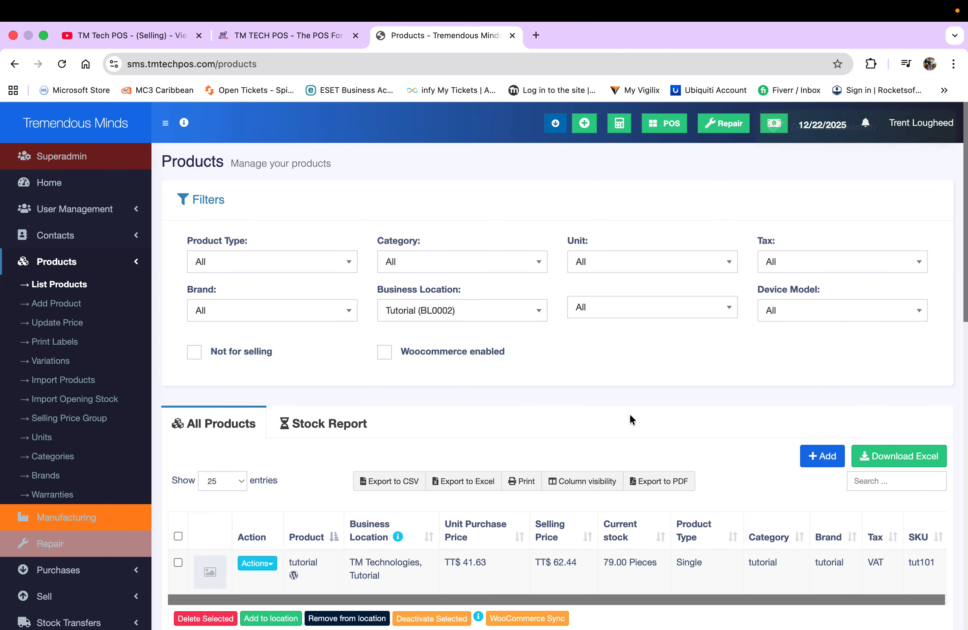
scroll(630, 413, "down", 3)
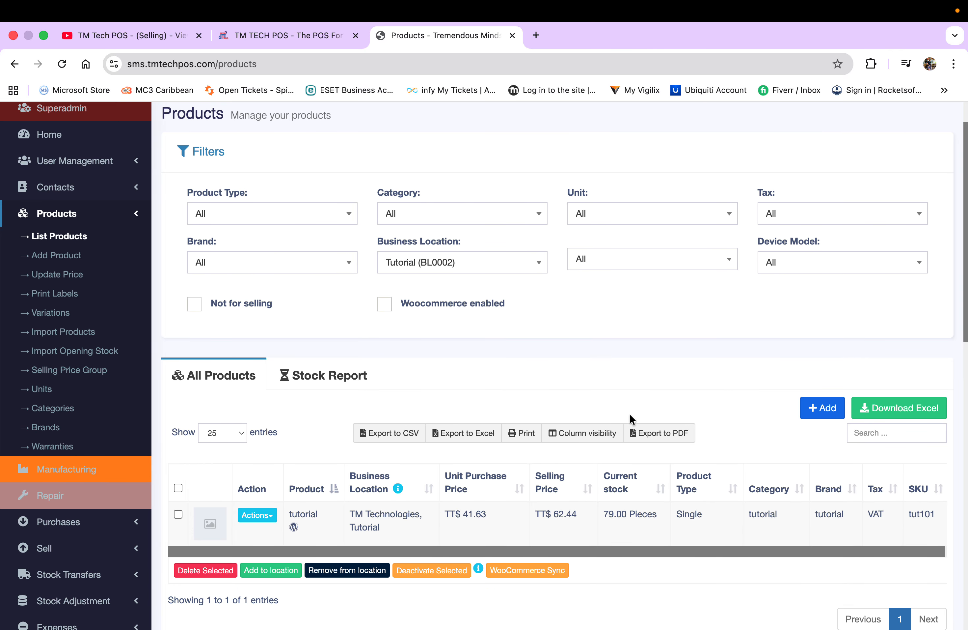
left_click(329, 376)
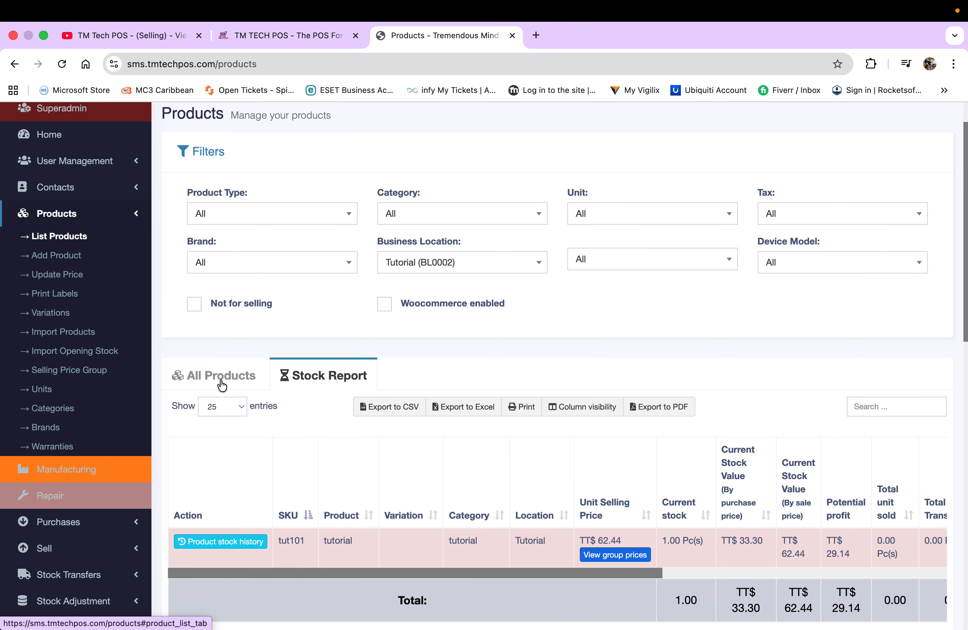
left_click(222, 385)
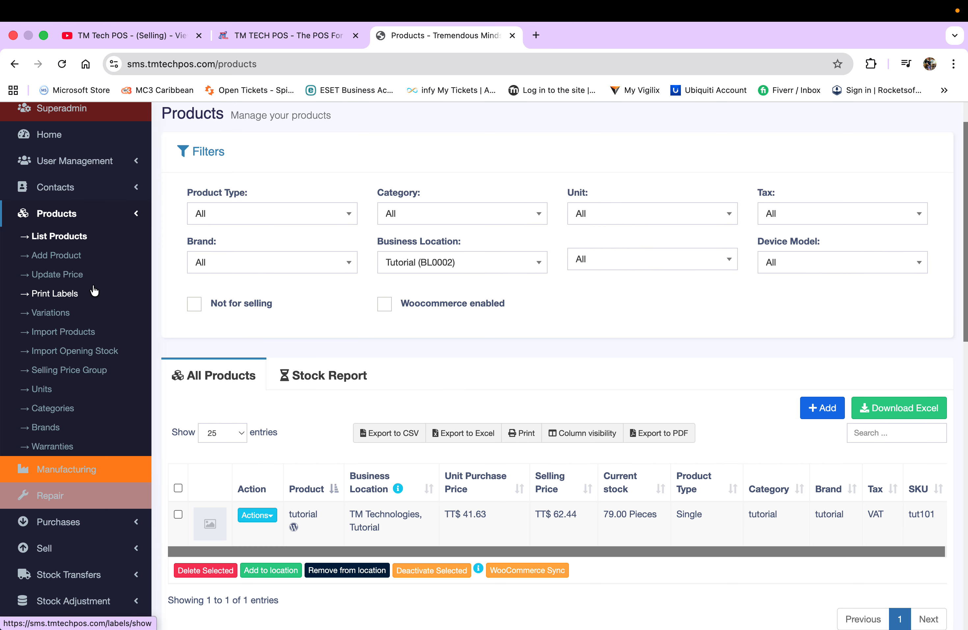
Step: Reset the business location filter to All and filter the products by the category tutorial to review their locations
left_click(138, 216)
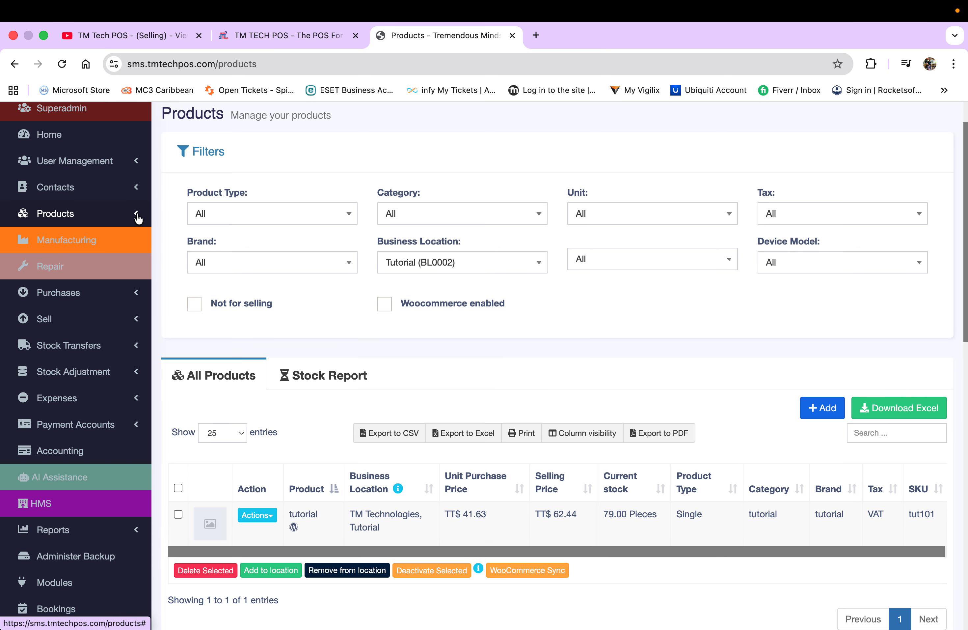
left_click(469, 257)
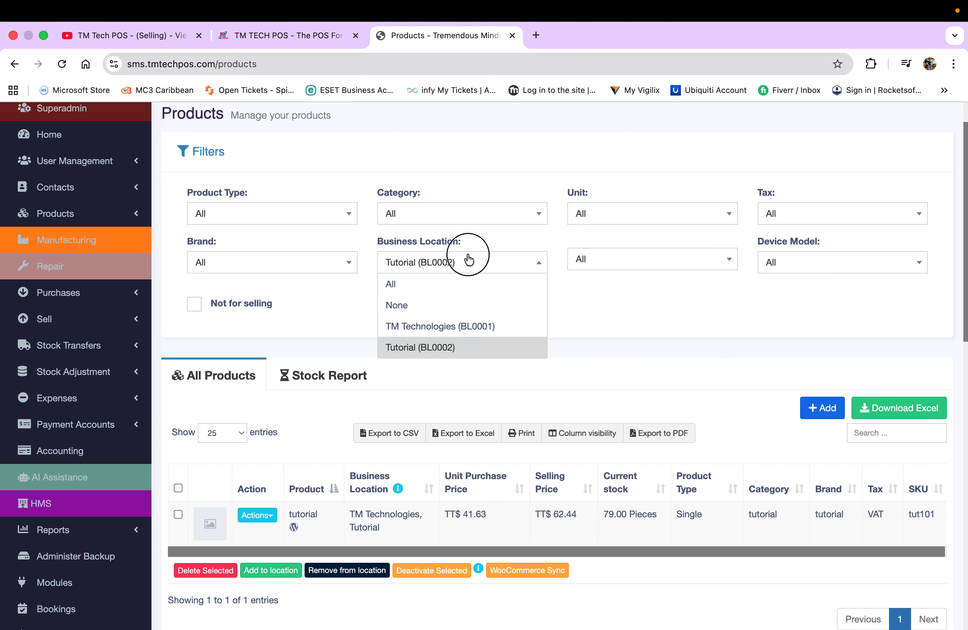
left_click(437, 286)
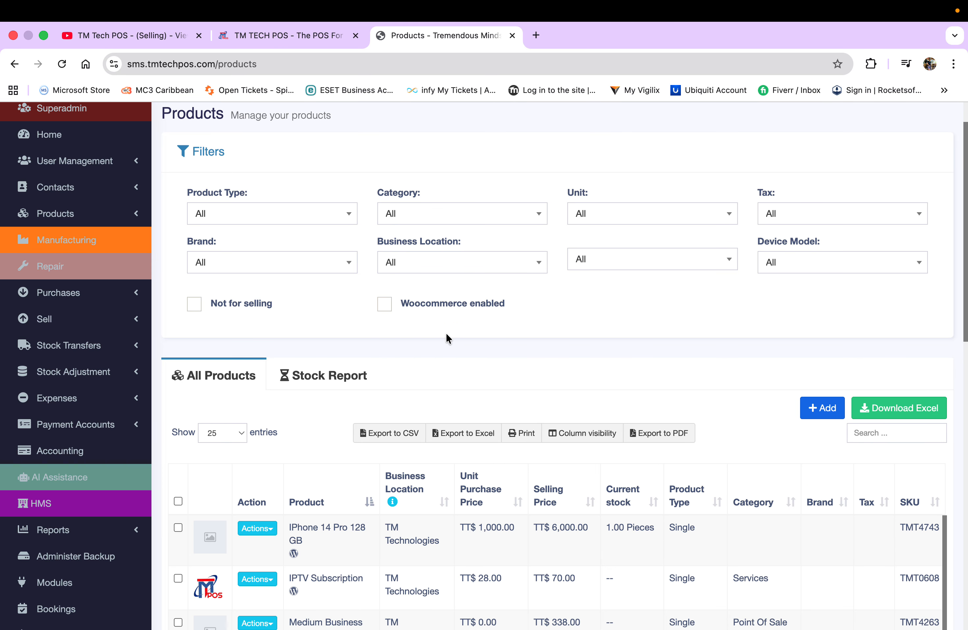
scroll(449, 339, "down", 3)
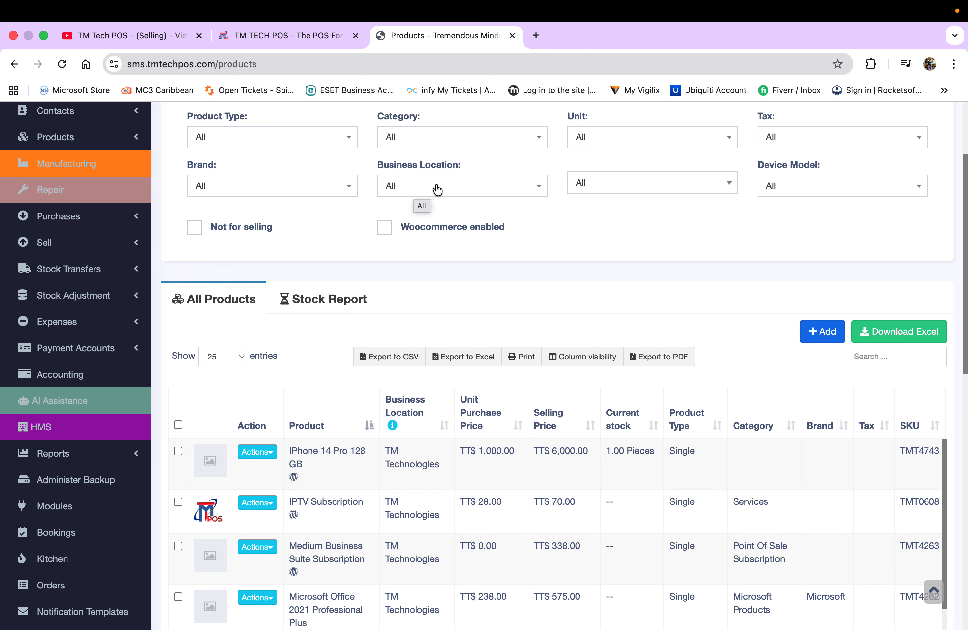
left_click(451, 138)
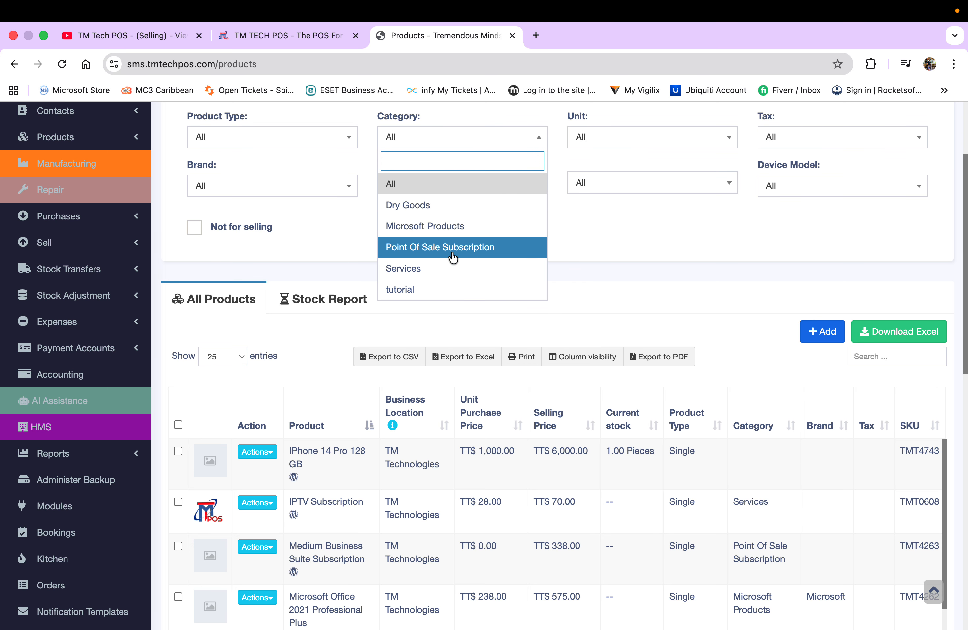
left_click(440, 286)
scroll(439, 281, "down", 2)
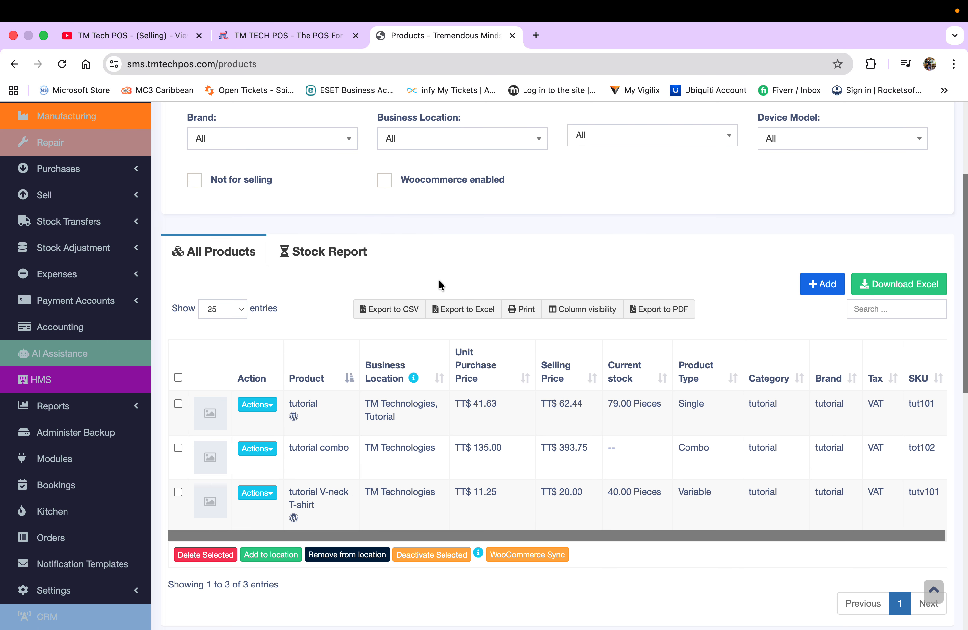
mouse_move(413, 381)
scroll(496, 239, "up", 2)
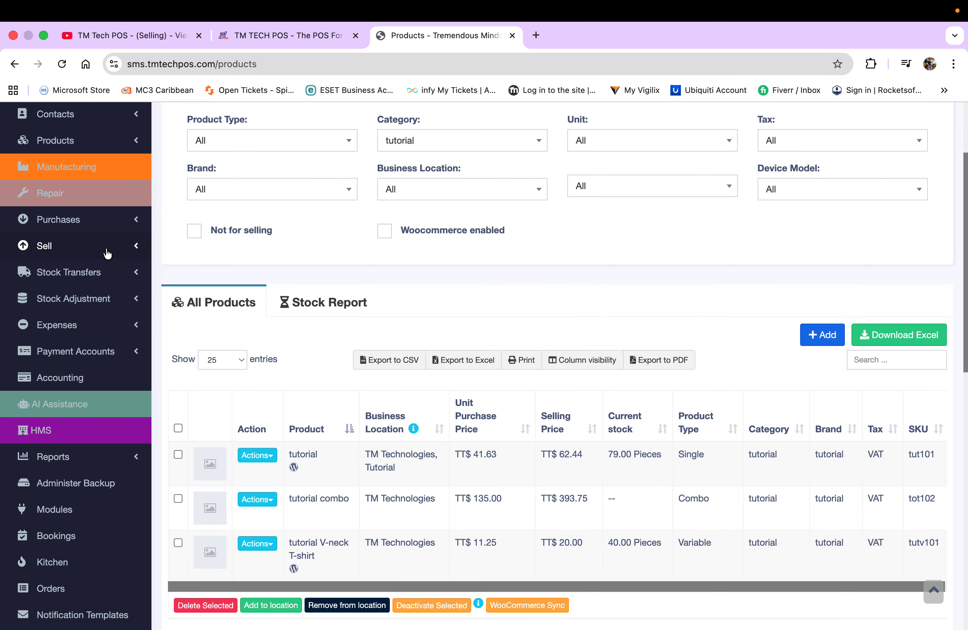
Step: Start a new stock transfer from TM Technologies (BL0001) to Tutorial (BL0002) with status In Transit
left_click(130, 274)
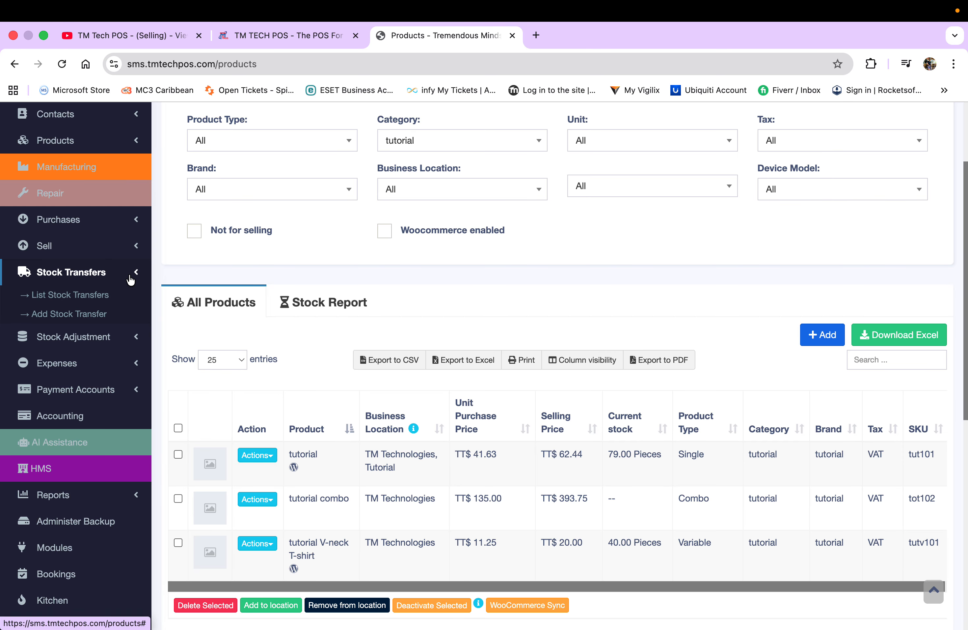
left_click(75, 314)
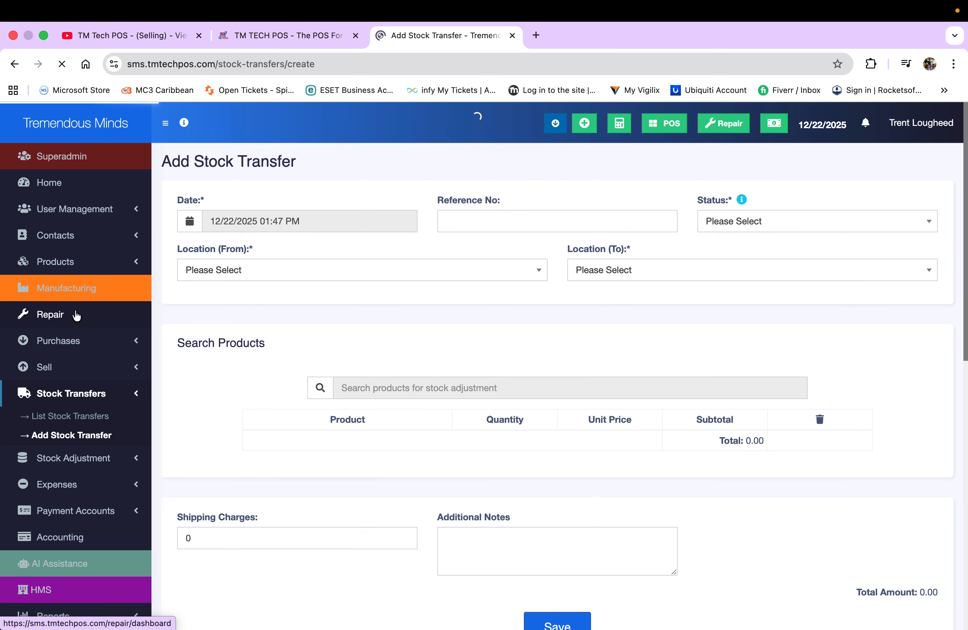
left_click(484, 274)
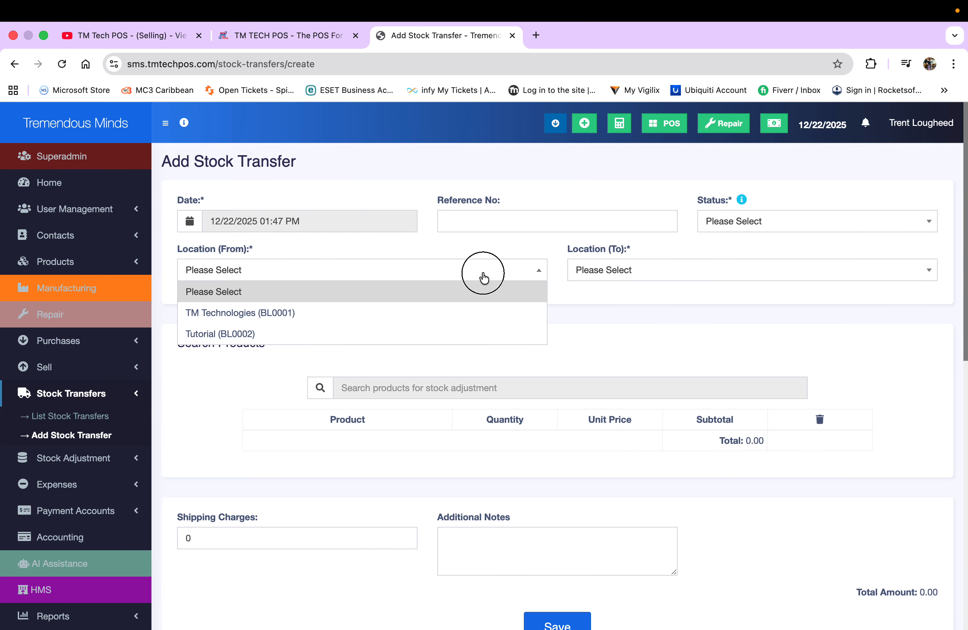
left_click(357, 312)
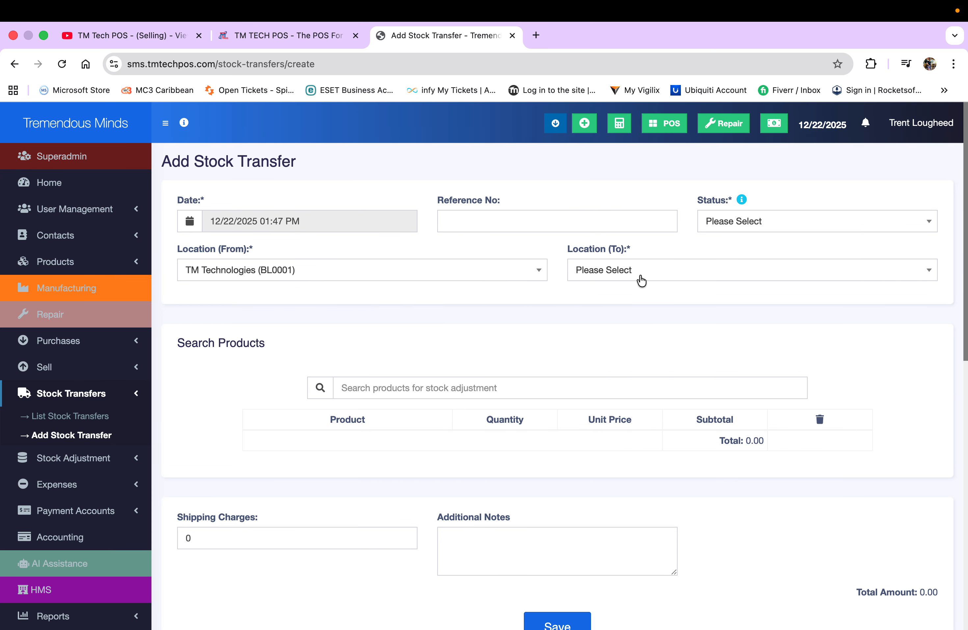
left_click(653, 273)
left_click(639, 327)
left_click(796, 223)
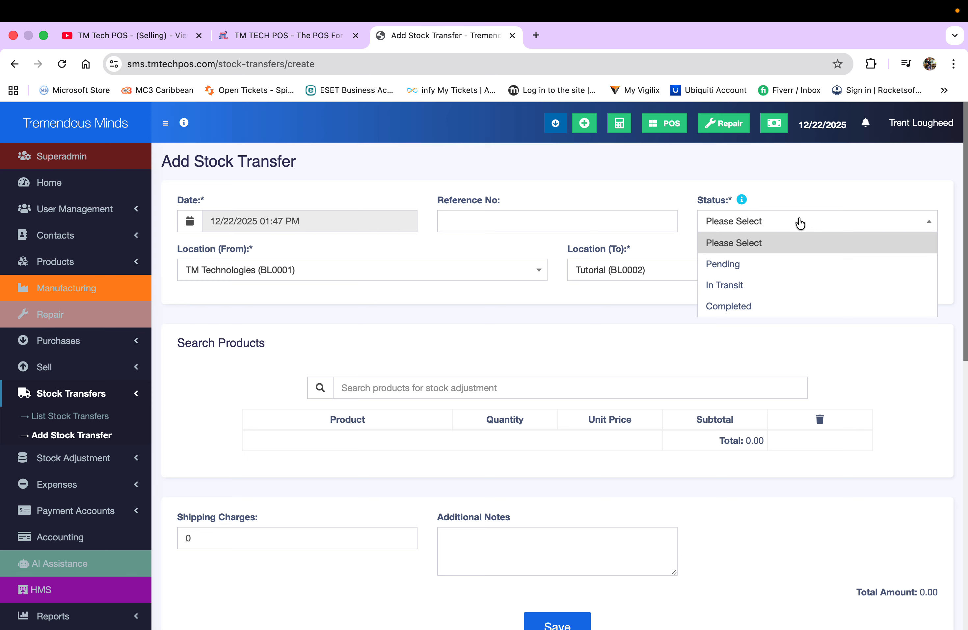
left_click(744, 306)
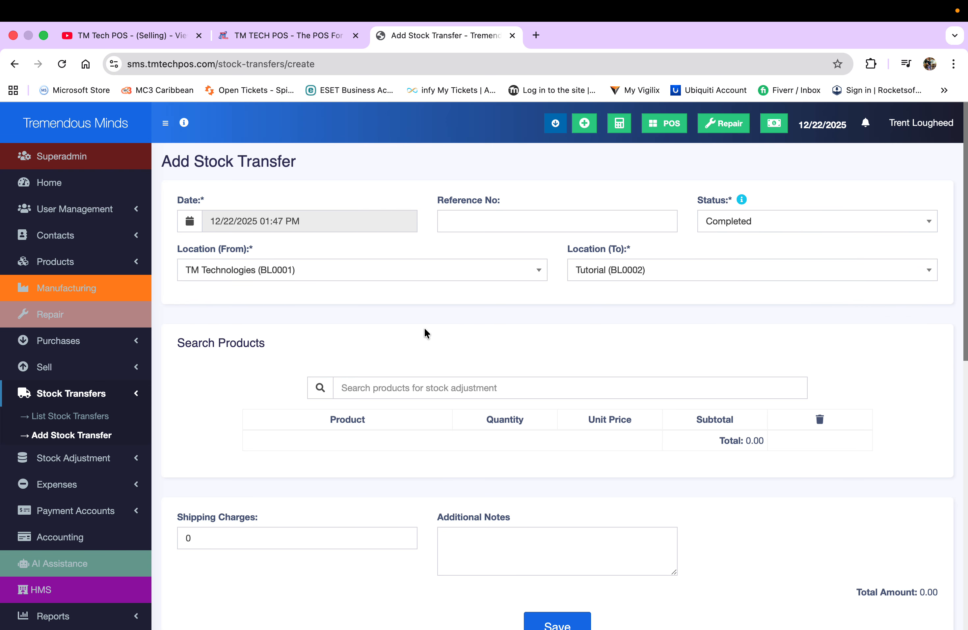
left_click(762, 225)
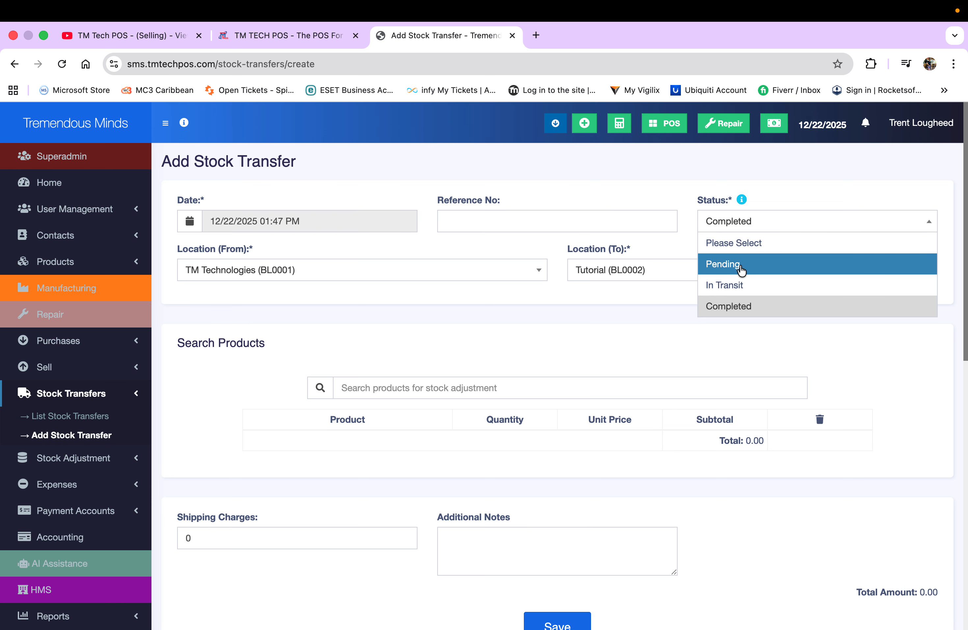
left_click(736, 285)
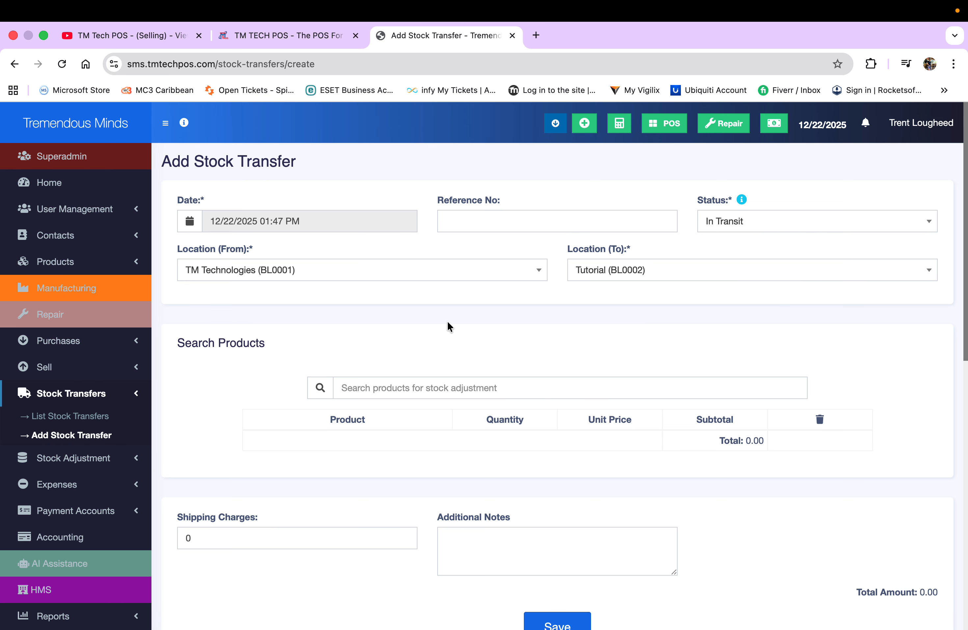
Step: Add 10 pieces of the tutorial product (tut101) to the stock transfer and save it
scroll(450, 327, "down", 2)
left_click(377, 348)
type("t")
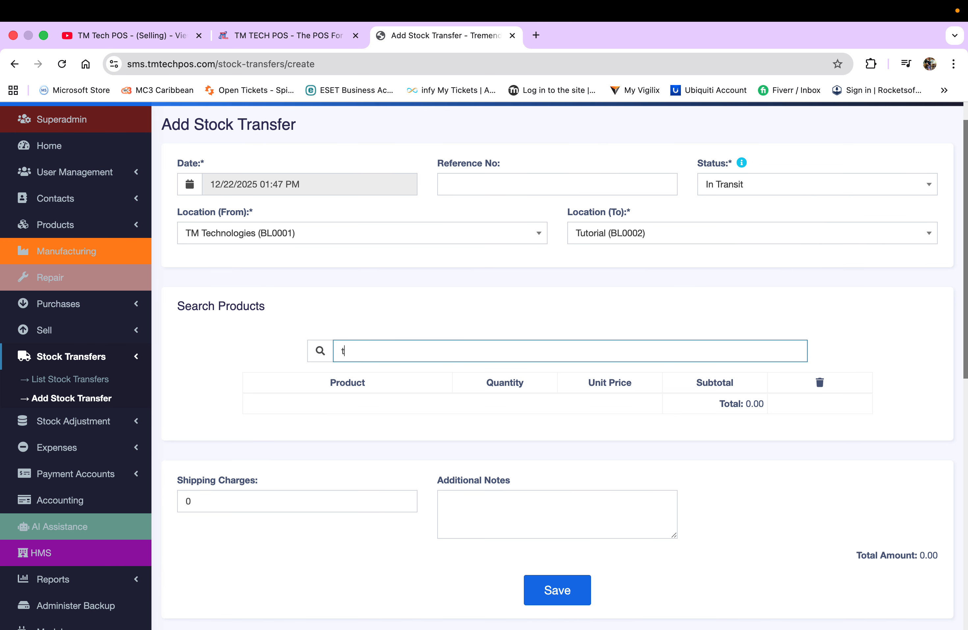
type("ut")
left_click(396, 371)
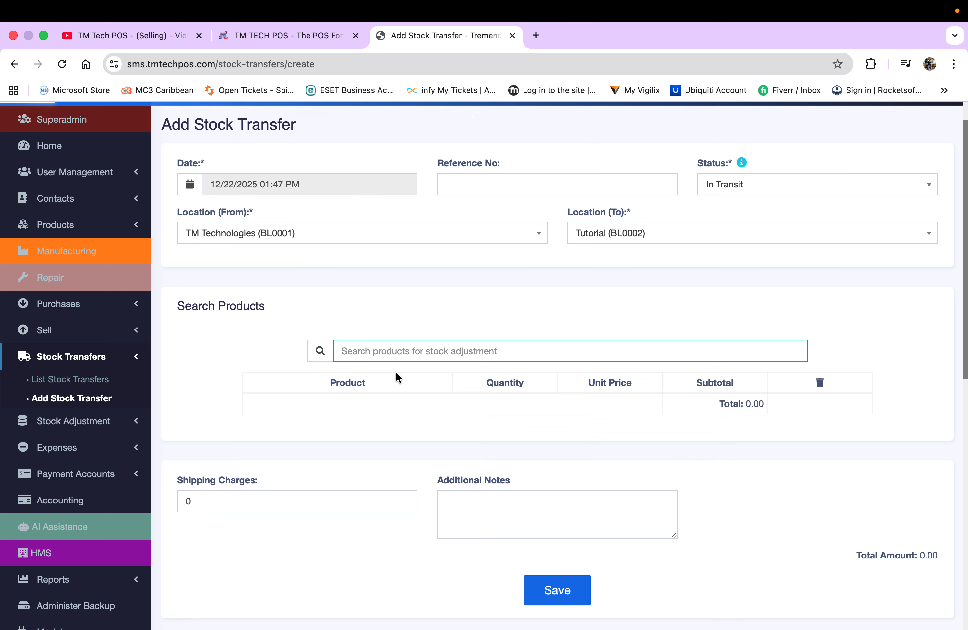
left_click(483, 405)
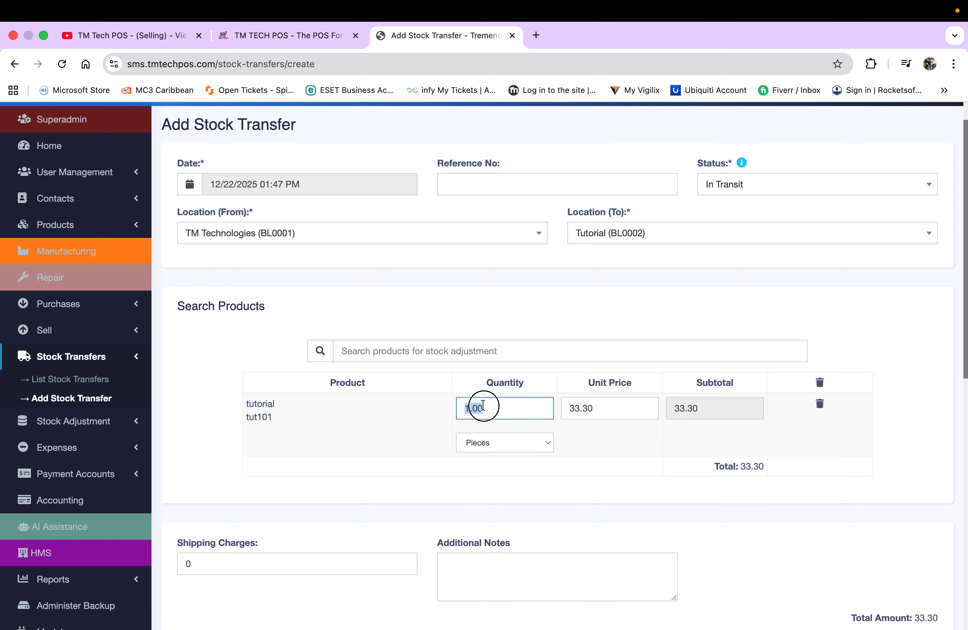
type("10")
left_click(246, 479)
scroll(245, 479, "down", 3)
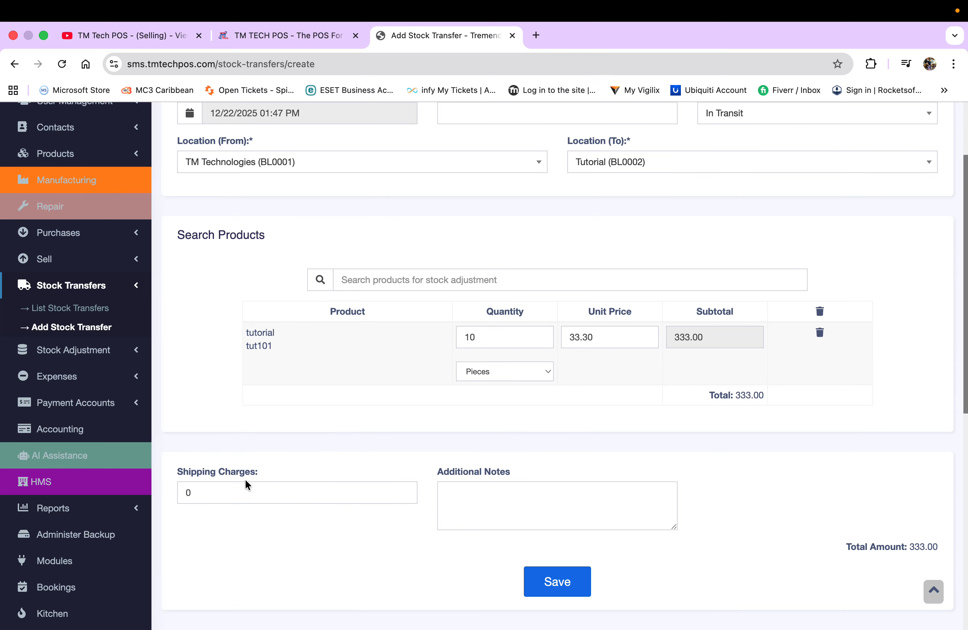
left_click(553, 581)
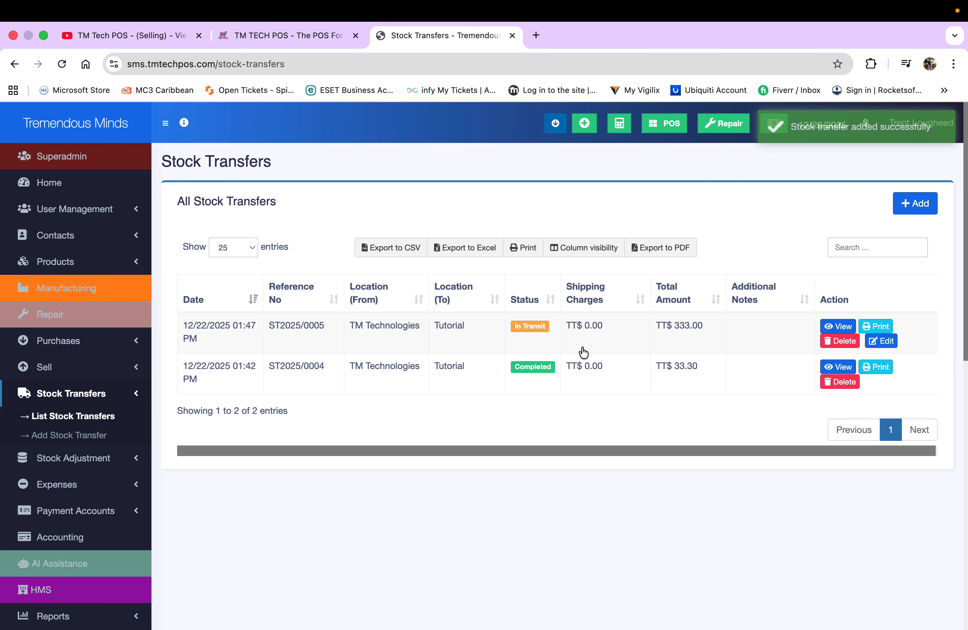
Step: Reopen the product list filtered by location Tutorial (BL0002) and check the tutorial product's stock in the stock report
left_click(135, 264)
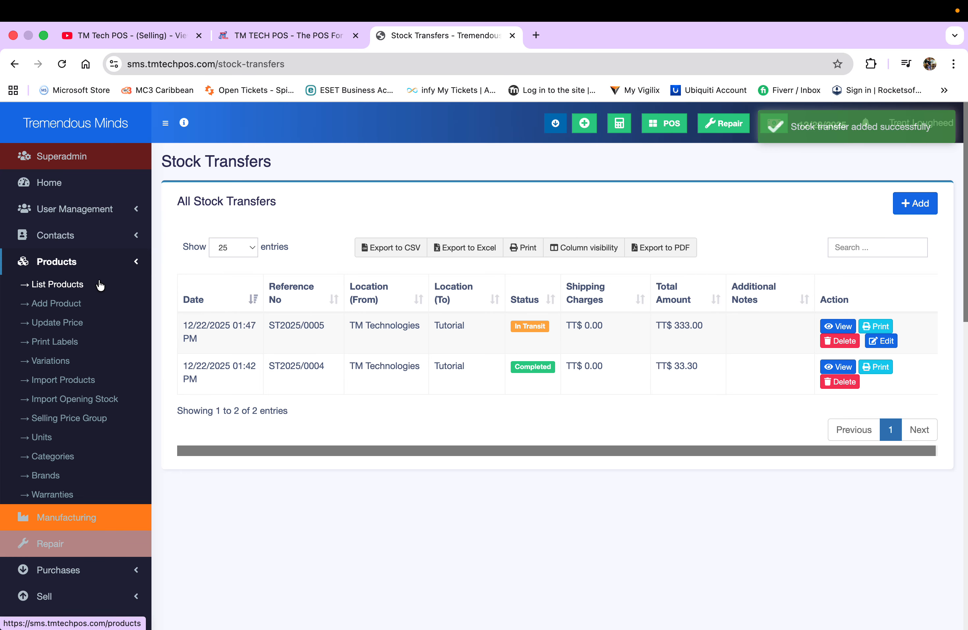
left_click(82, 286)
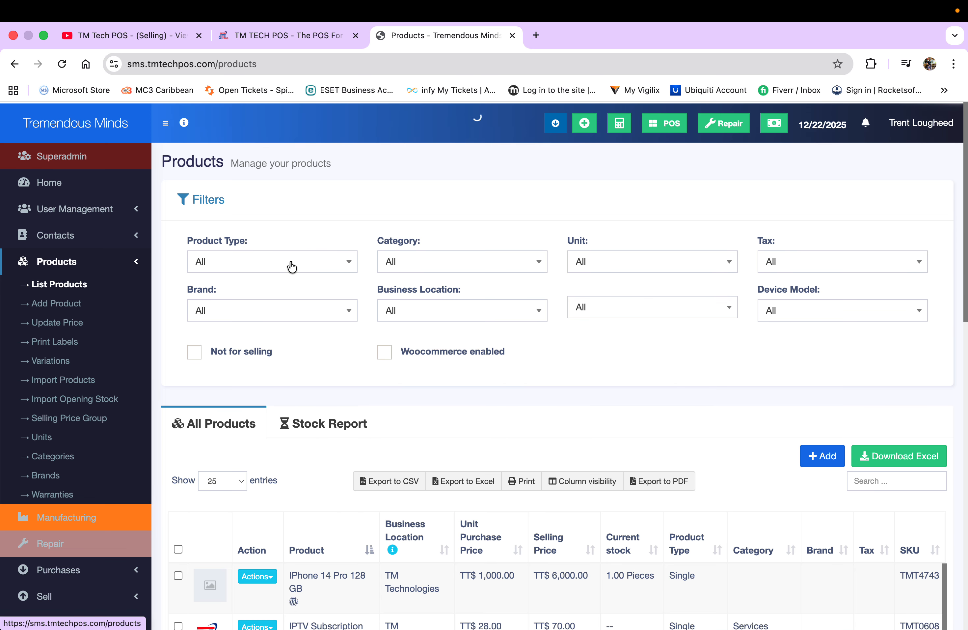
left_click(489, 310)
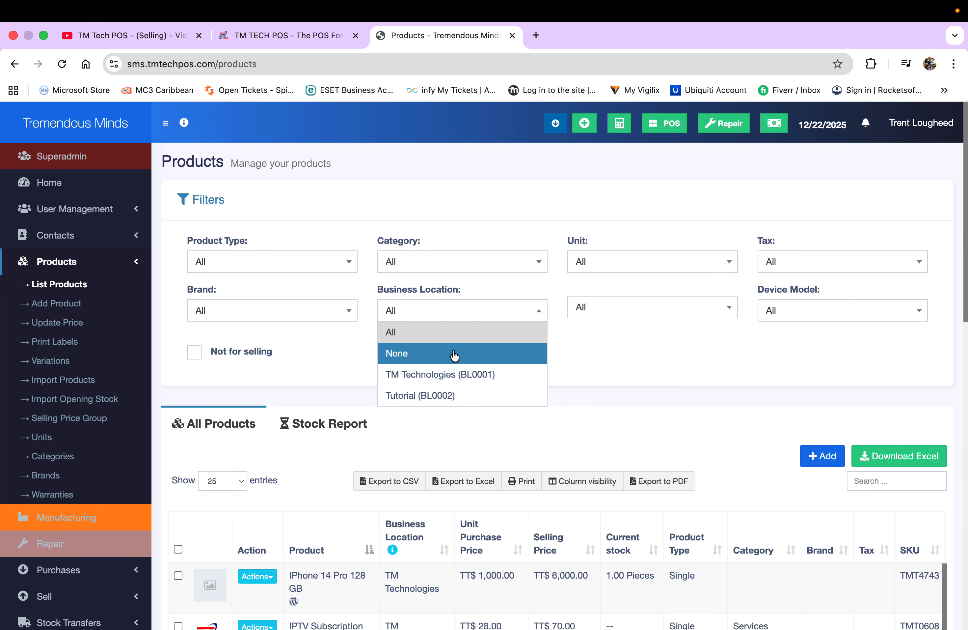
left_click(433, 395)
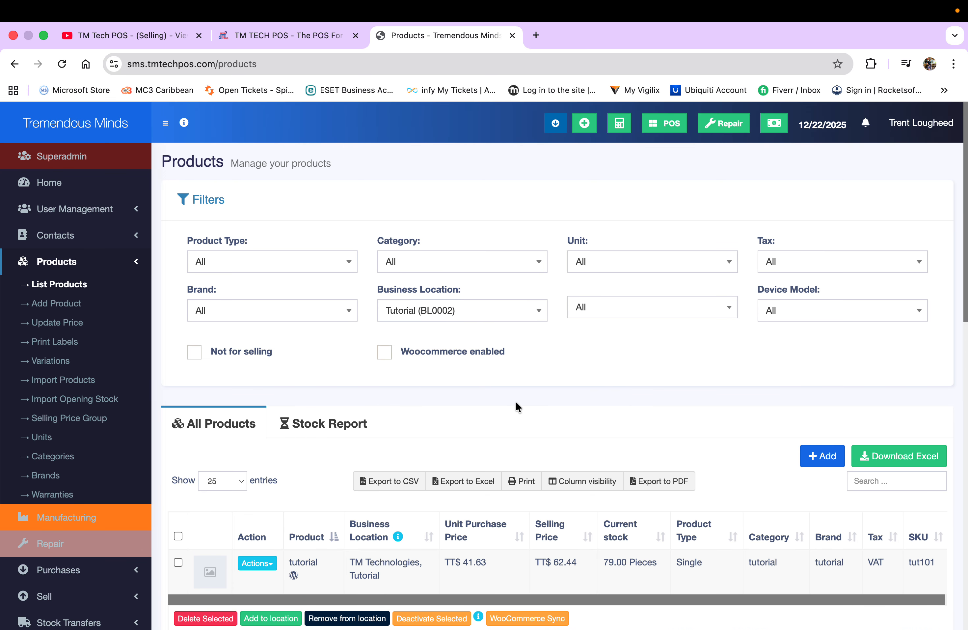
scroll(516, 403, "down", 2)
left_click(336, 373)
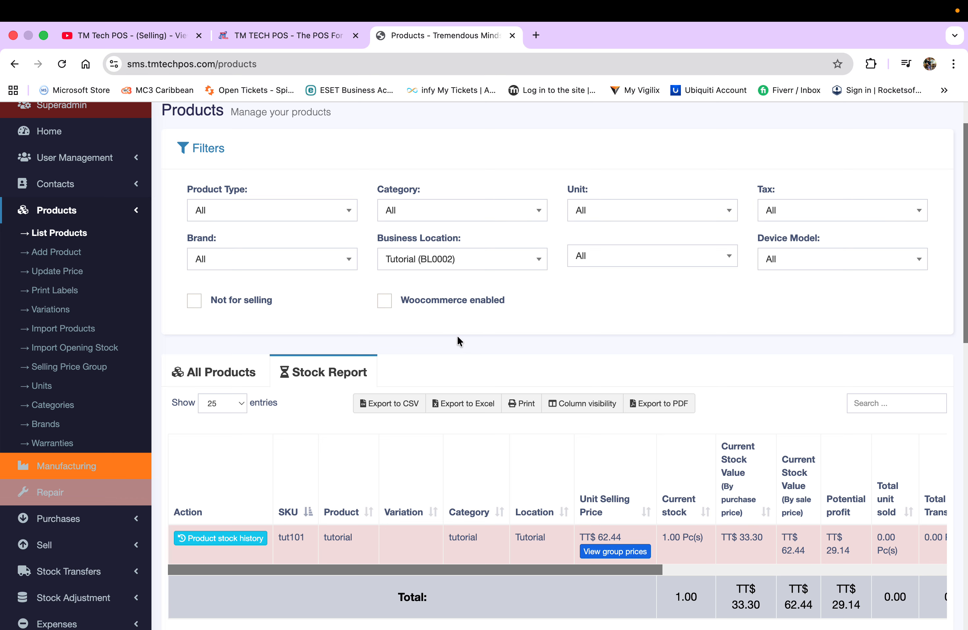
left_click(208, 367)
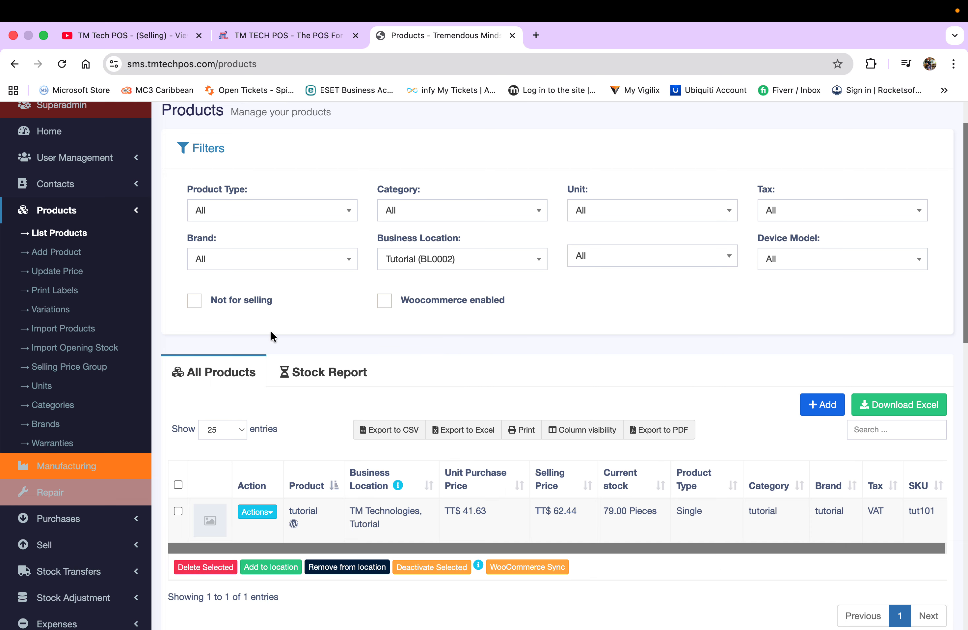
Step: Open the stock transfer list and update the In Transit transfer from TM Technologies to Tutorial to Completed status
scroll(87, 404, "down", 5)
scroll(88, 407, "down", 1)
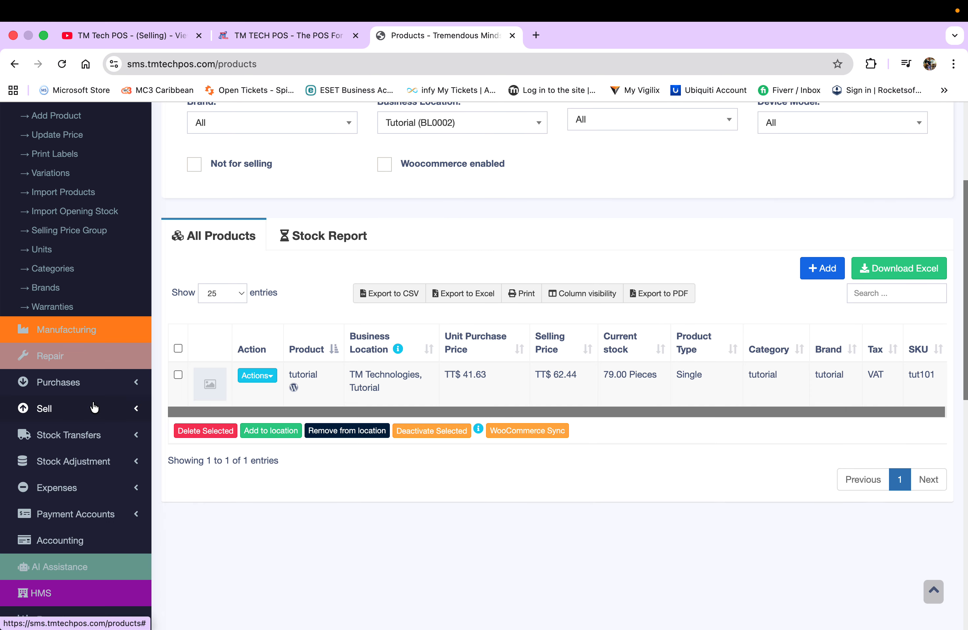
left_click(137, 436)
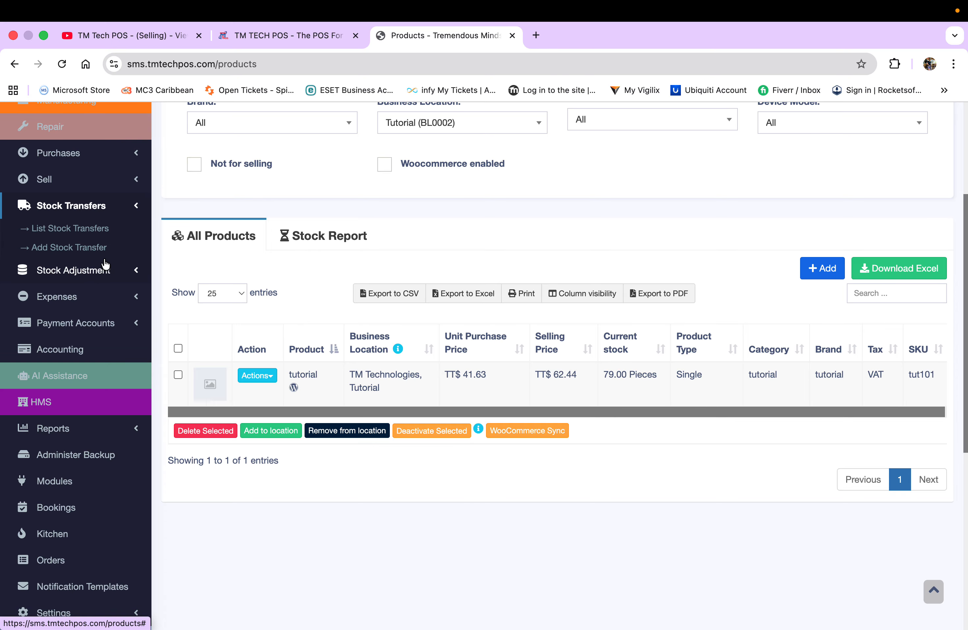
left_click(82, 229)
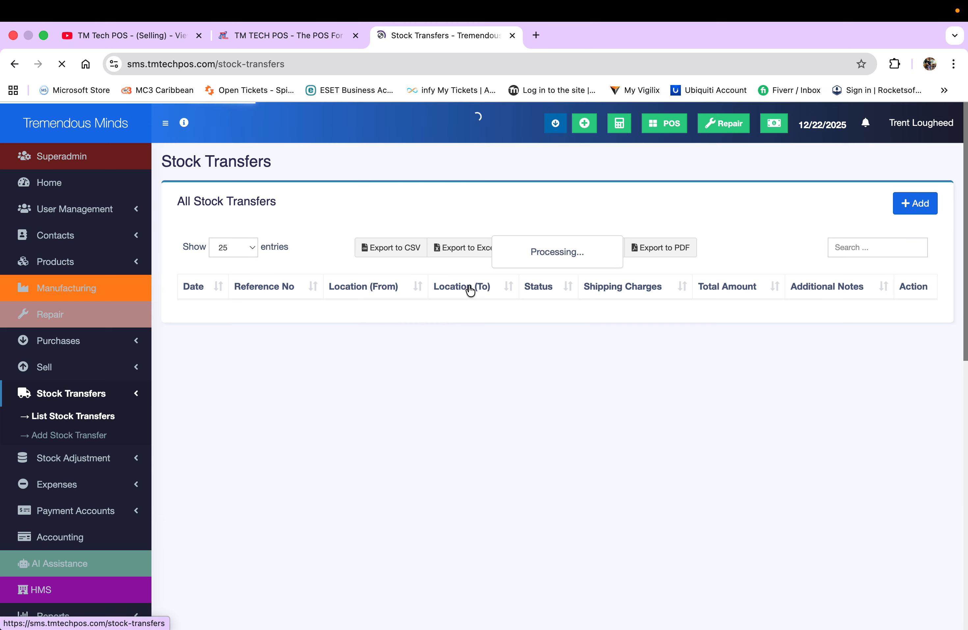
left_click(532, 327)
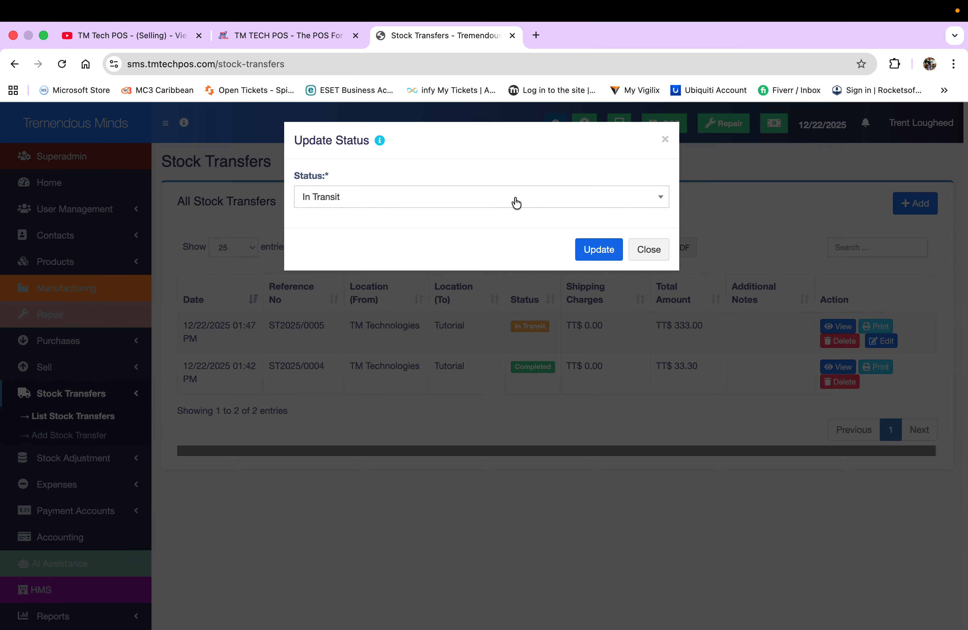
left_click(517, 203)
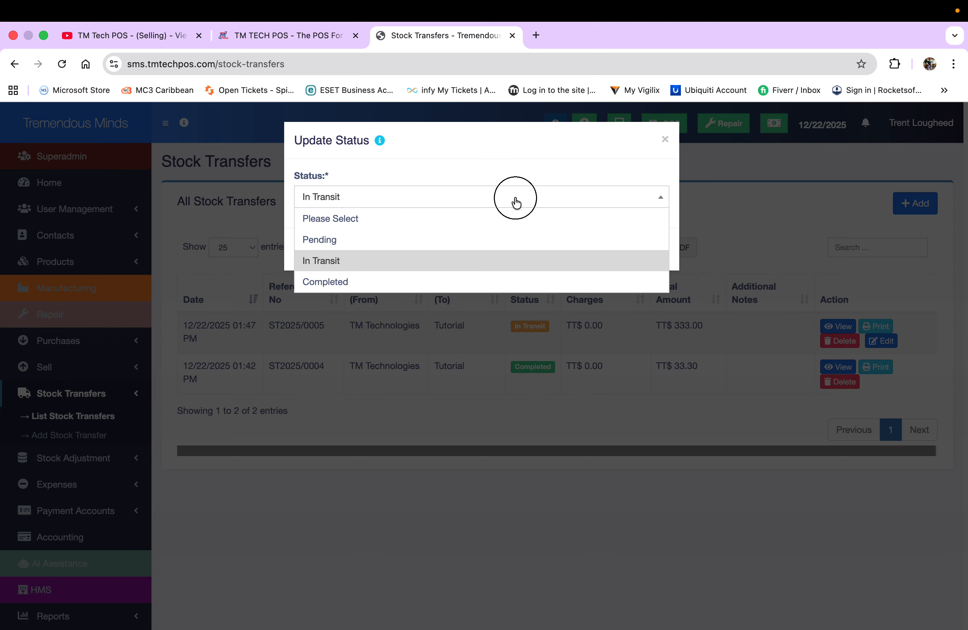
left_click(430, 281)
left_click(601, 250)
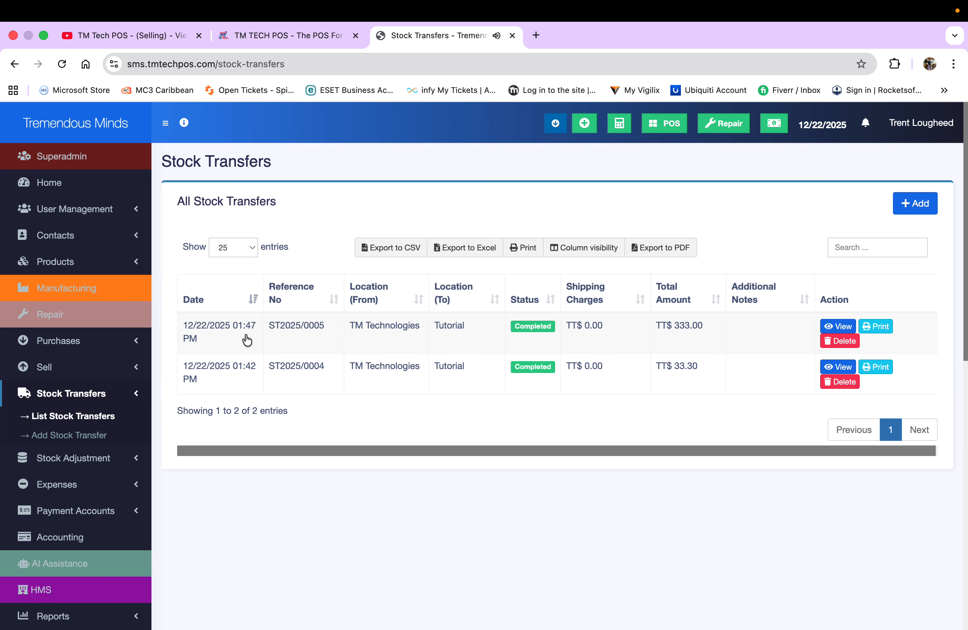
Step: Return to the product list and filter it by business location Tutorial (BL0002)
left_click(131, 262)
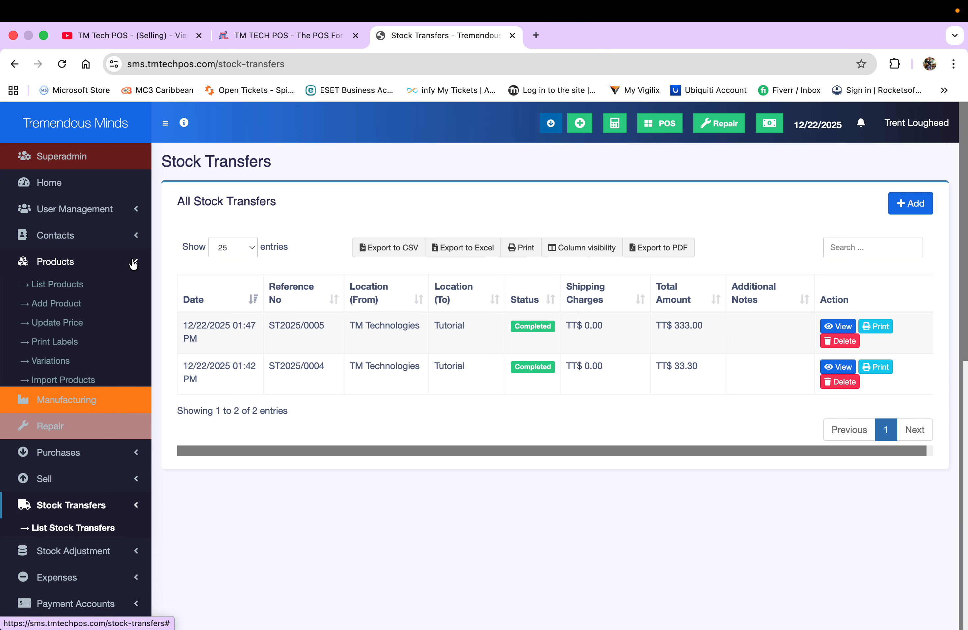
left_click(63, 284)
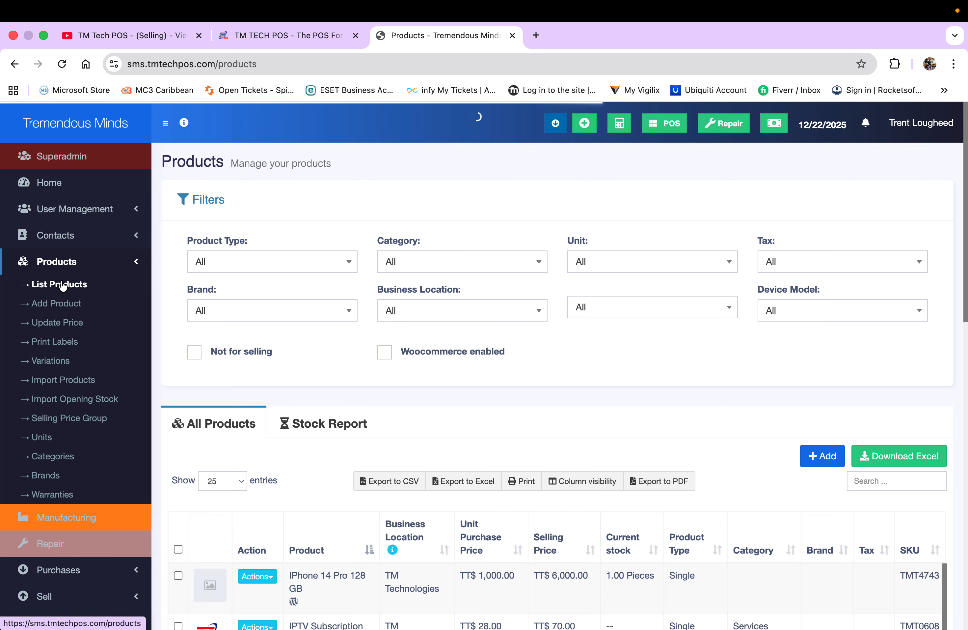
scroll(513, 387, "down", 3)
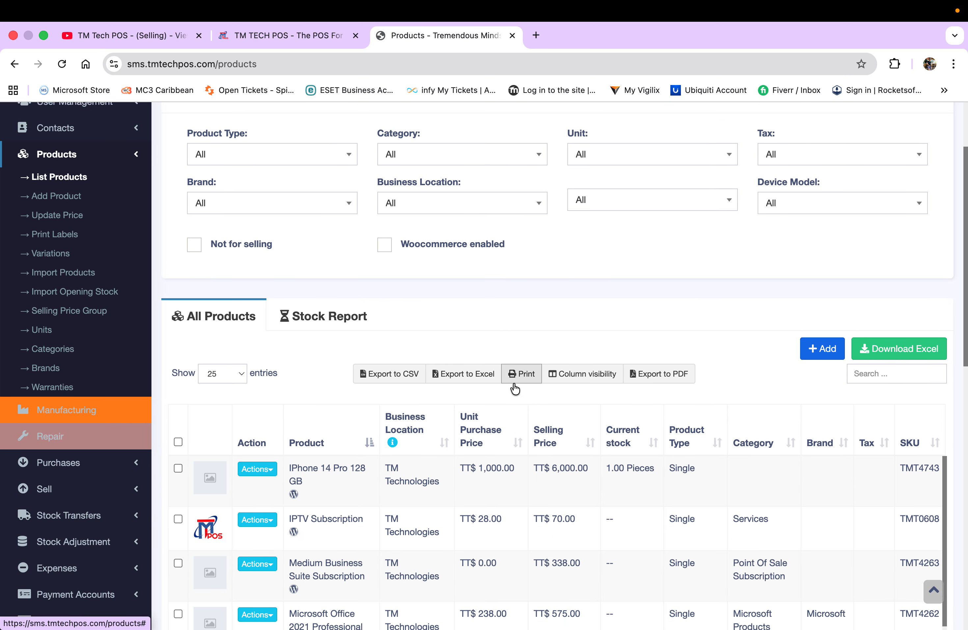
left_click(516, 254)
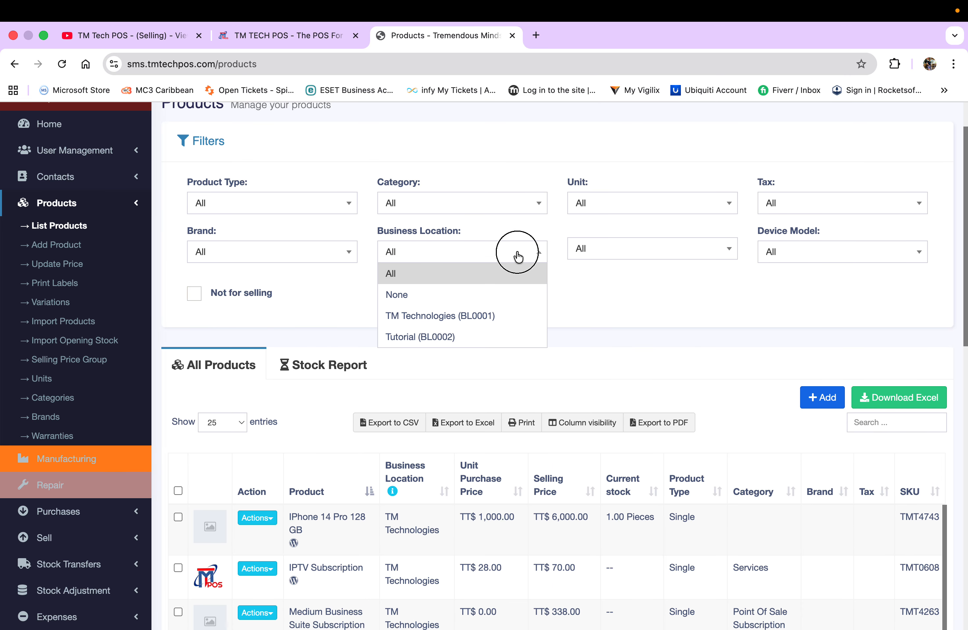
left_click(442, 337)
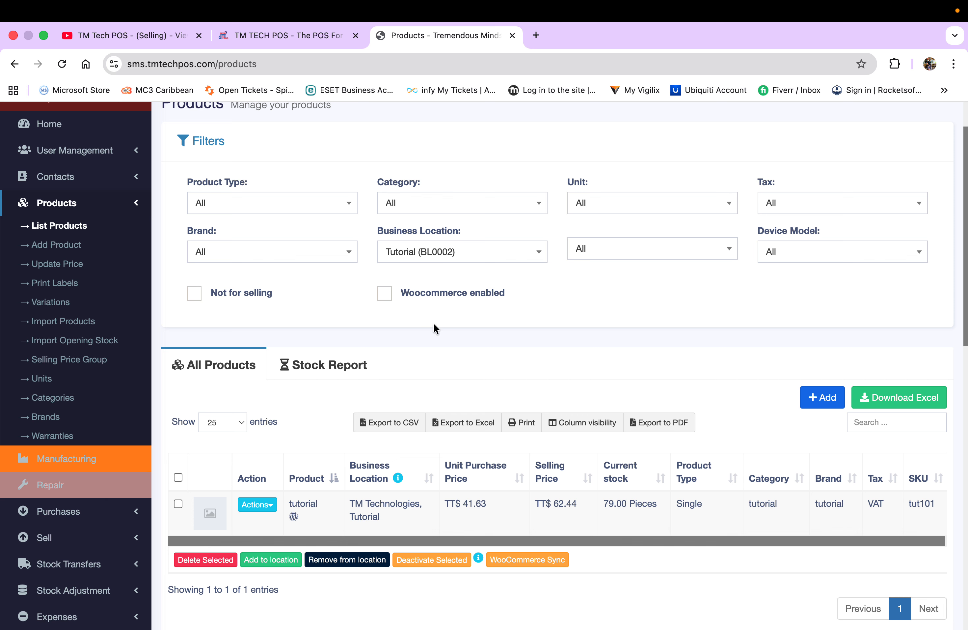
Step: Check the tutorial product's current stock at the Tutorial location in the stock report
left_click(385, 297)
left_click(386, 298)
left_click(315, 364)
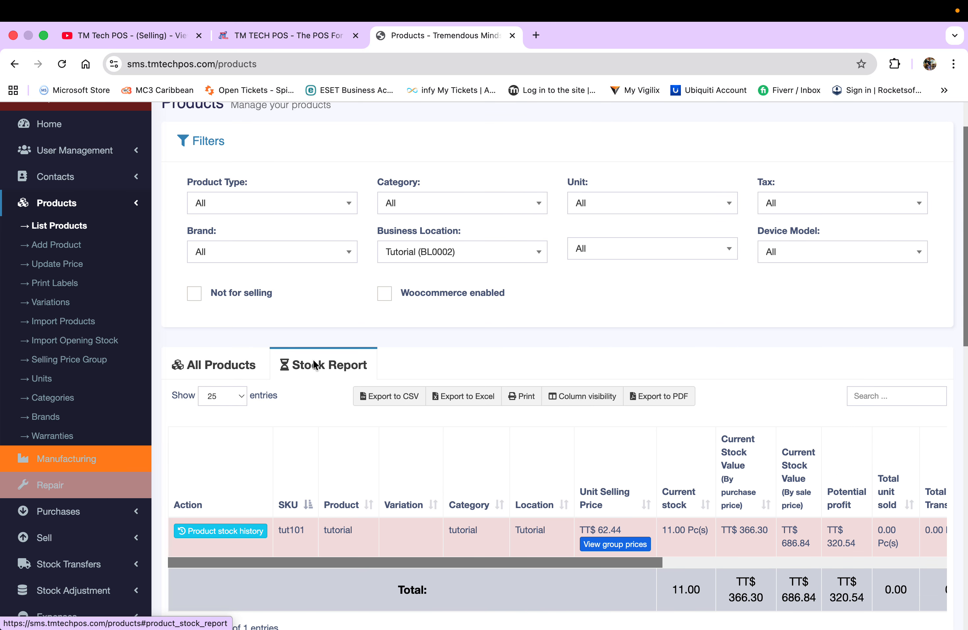
left_click_drag(665, 530, 708, 530)
left_click(660, 532)
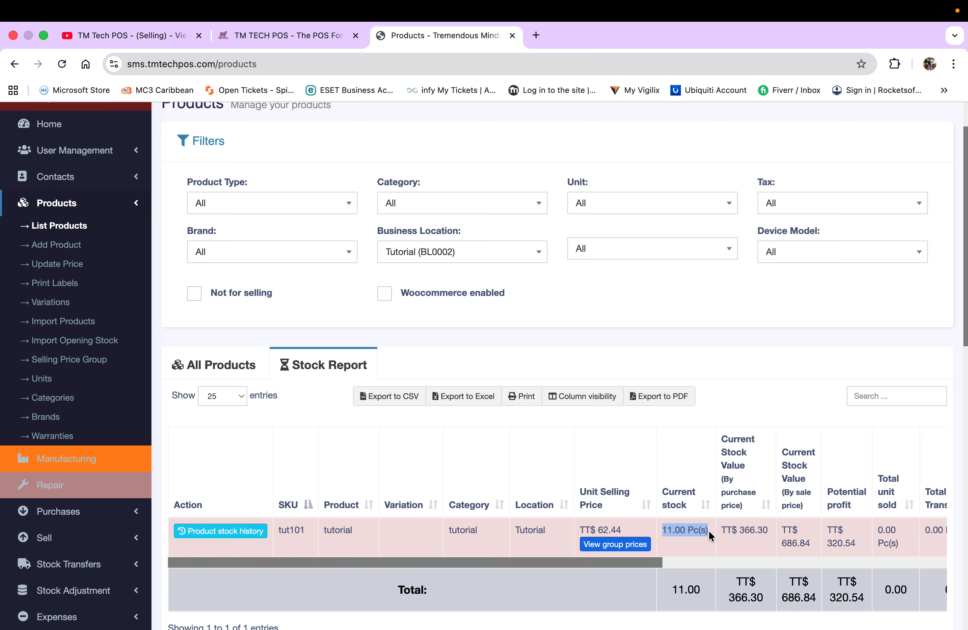
left_click(646, 326)
Step: Filter the product list by business location TM Technologies (BL0001) and category tutorial
left_click(232, 364)
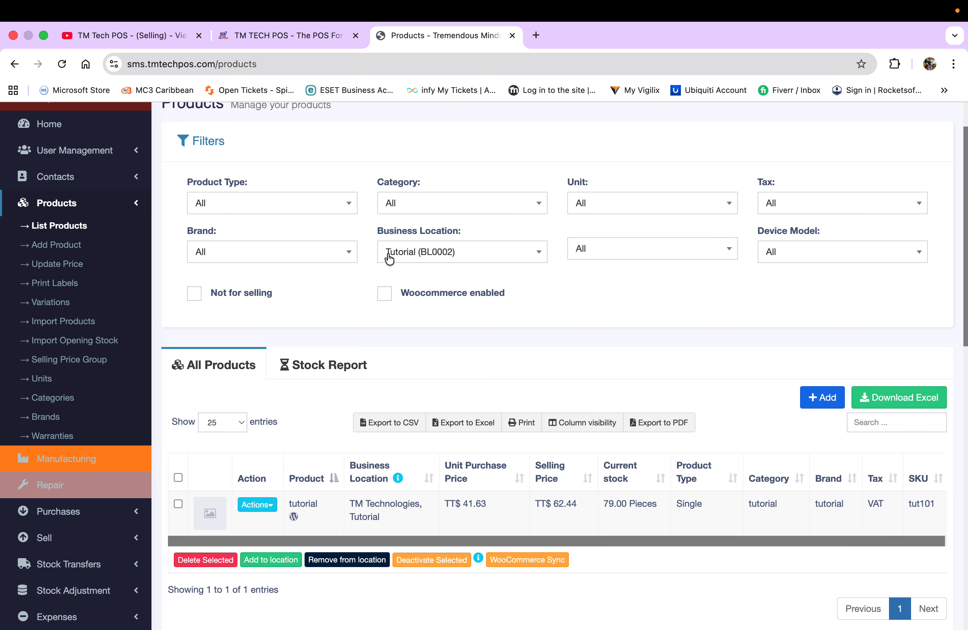
left_click(438, 258)
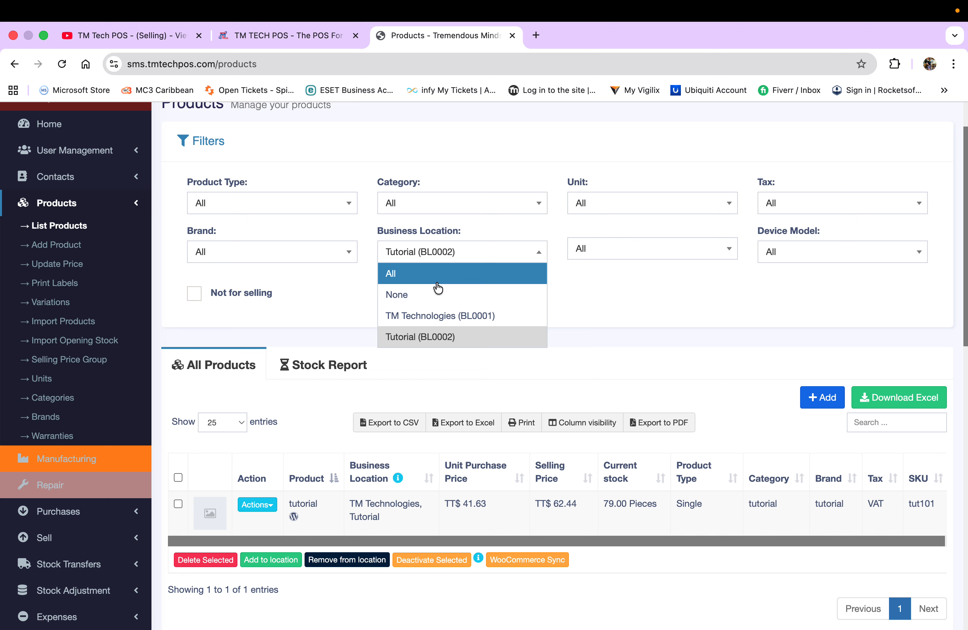
left_click(444, 316)
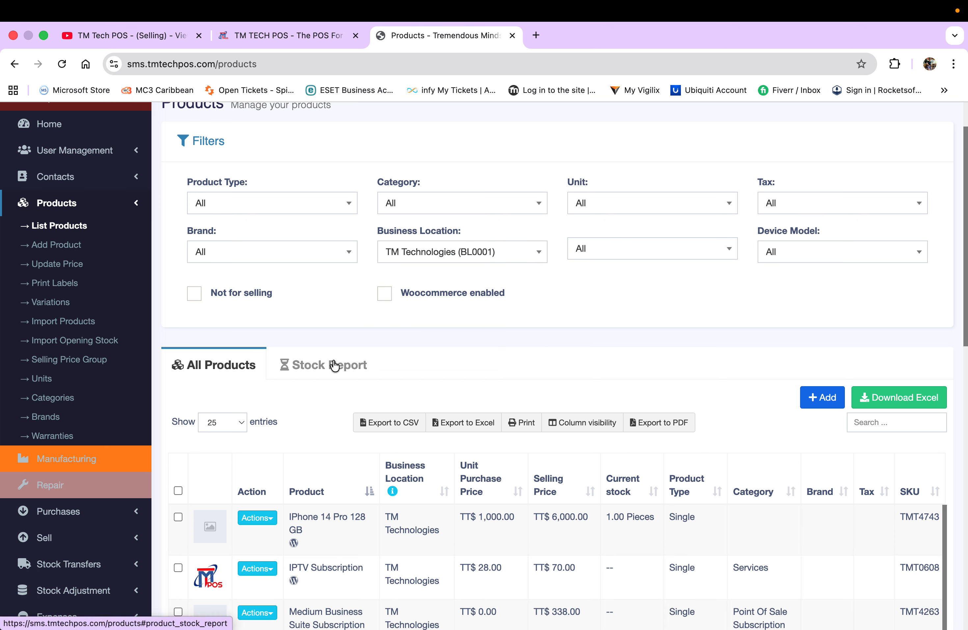
left_click(458, 204)
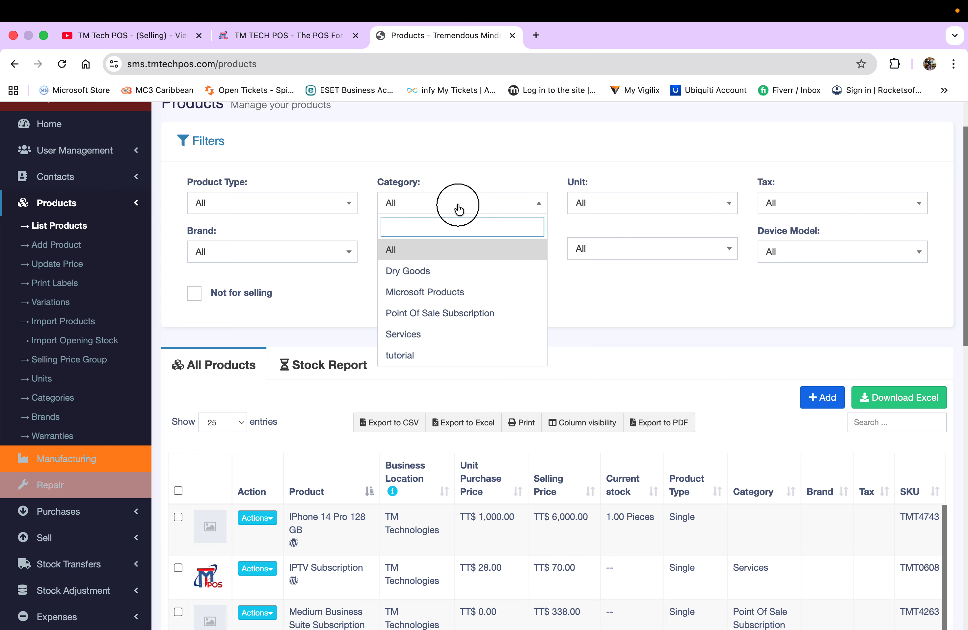
left_click(418, 354)
Step: Examine the current stock and total units transferred for product tut101 in the TM Technologies stock report
left_click(321, 367)
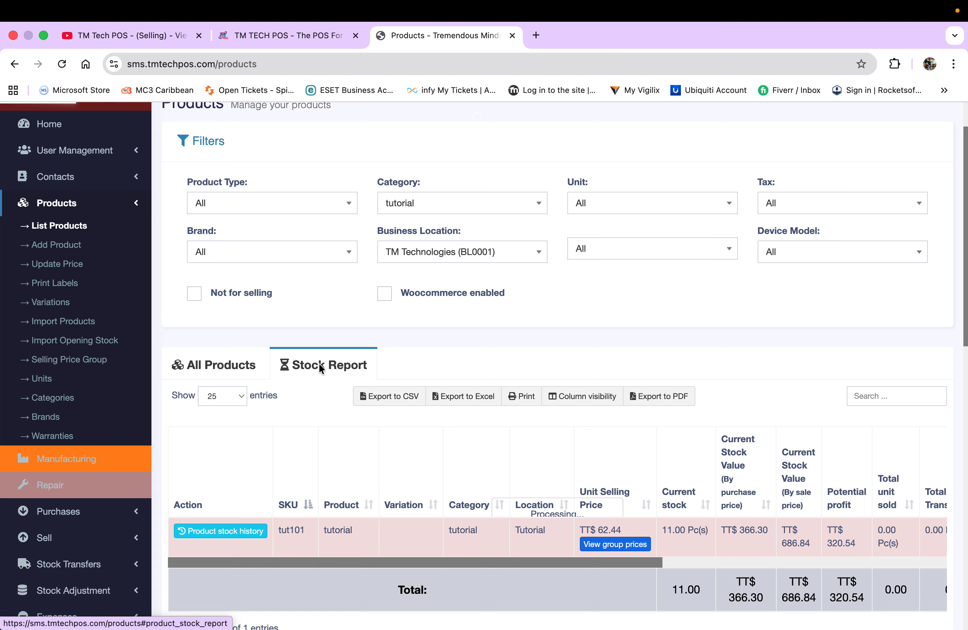
scroll(476, 351, "down", 2)
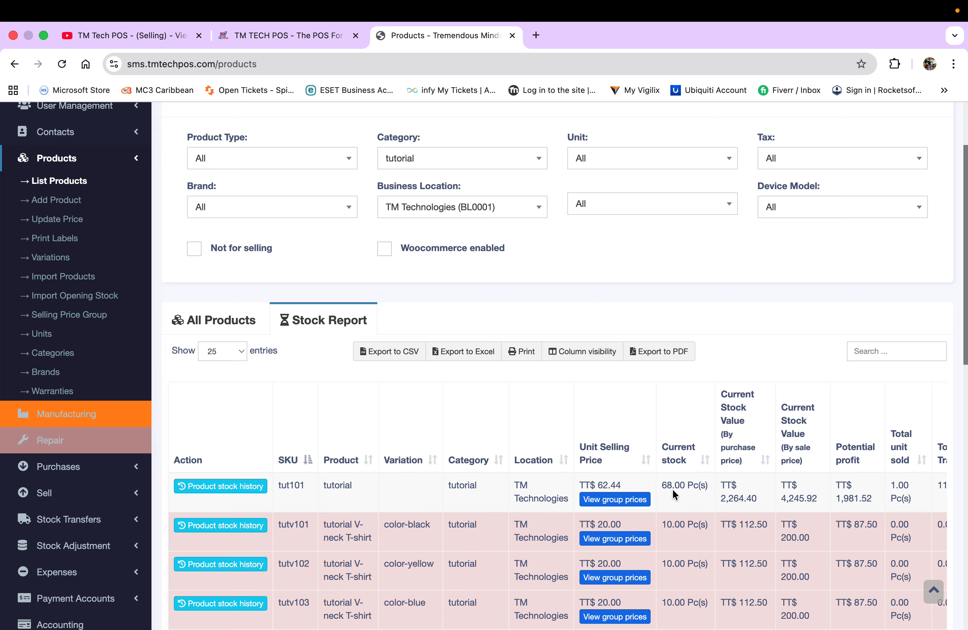
scroll(683, 486, "right", 1)
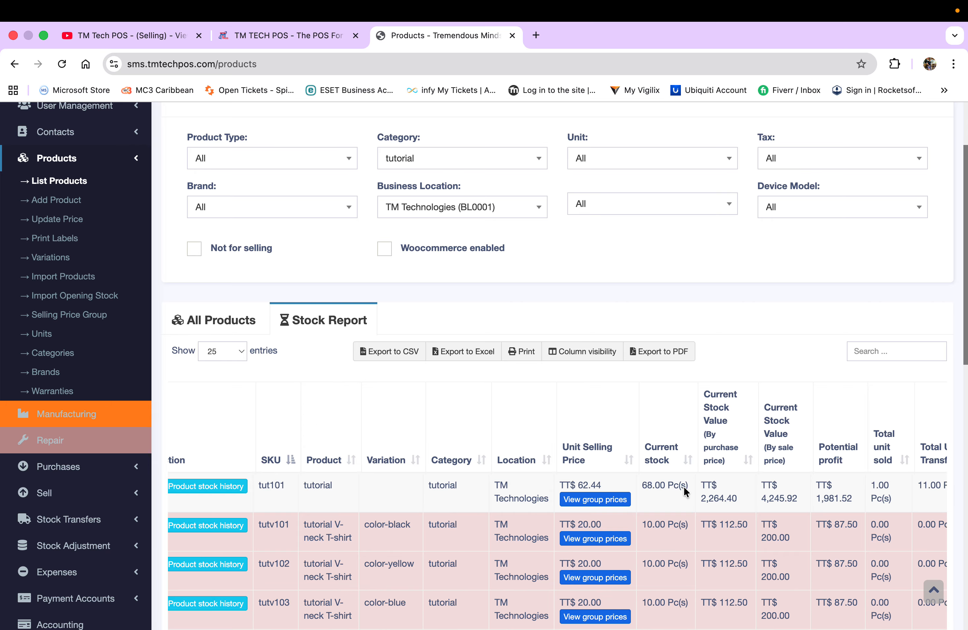
scroll(684, 485, "right", 10)
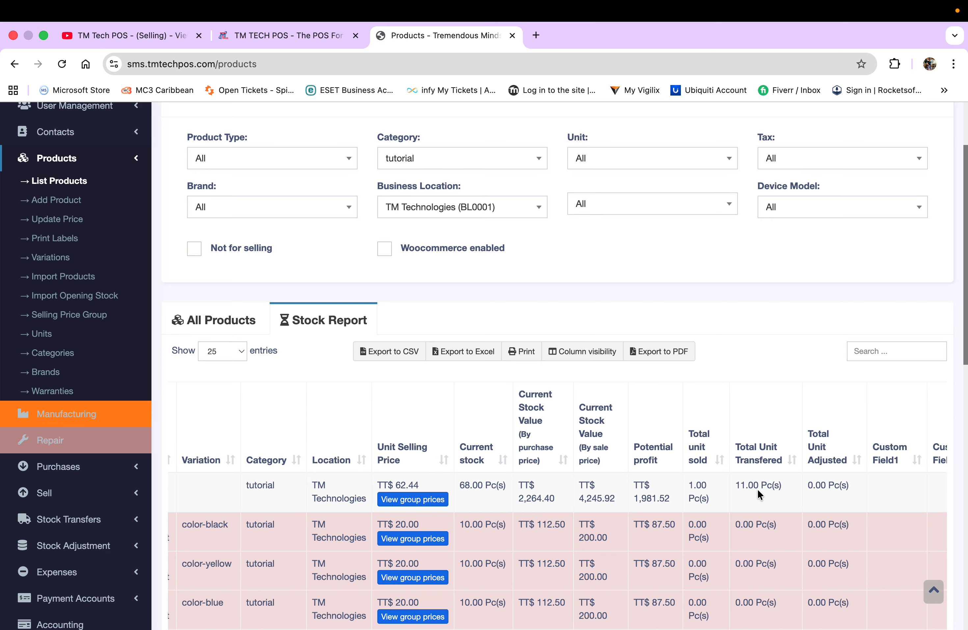
scroll(757, 489, "right", 1)
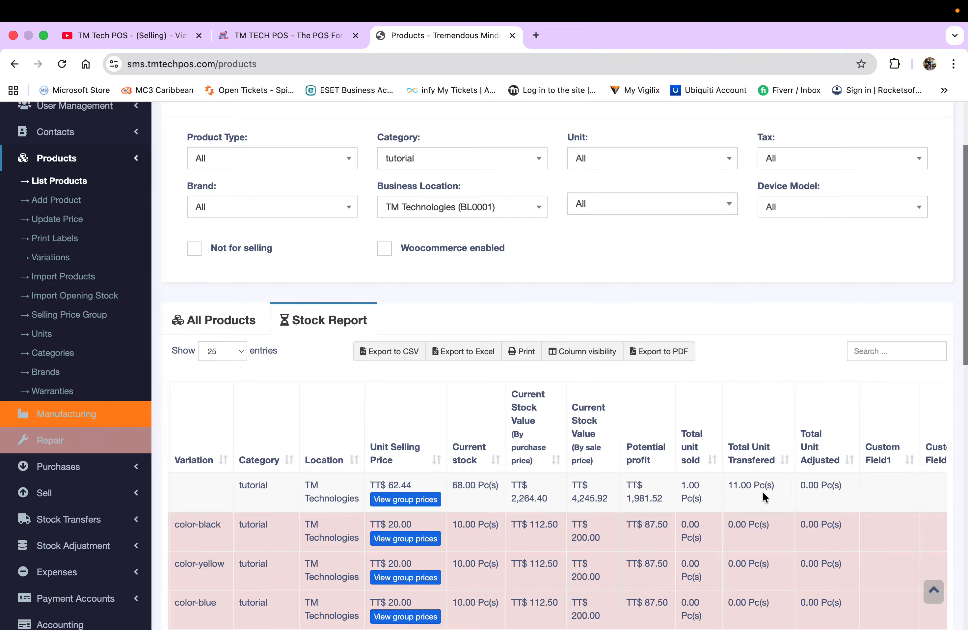
scroll(762, 491, "left", 5)
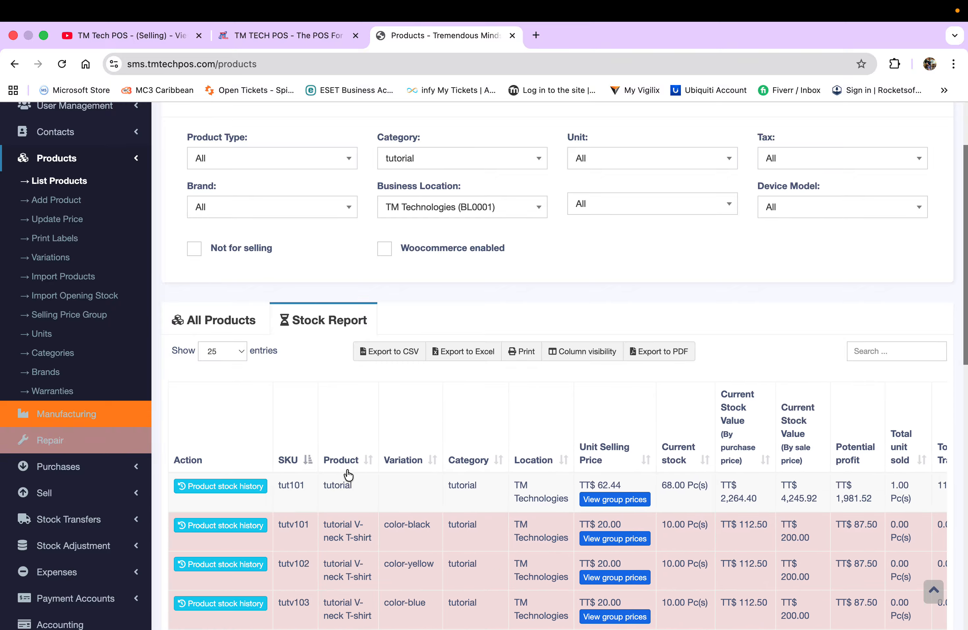
Step: Open the stock history of product tut101 at TM Technologies and review its quantity totals and stock transfer entries
left_click(230, 485)
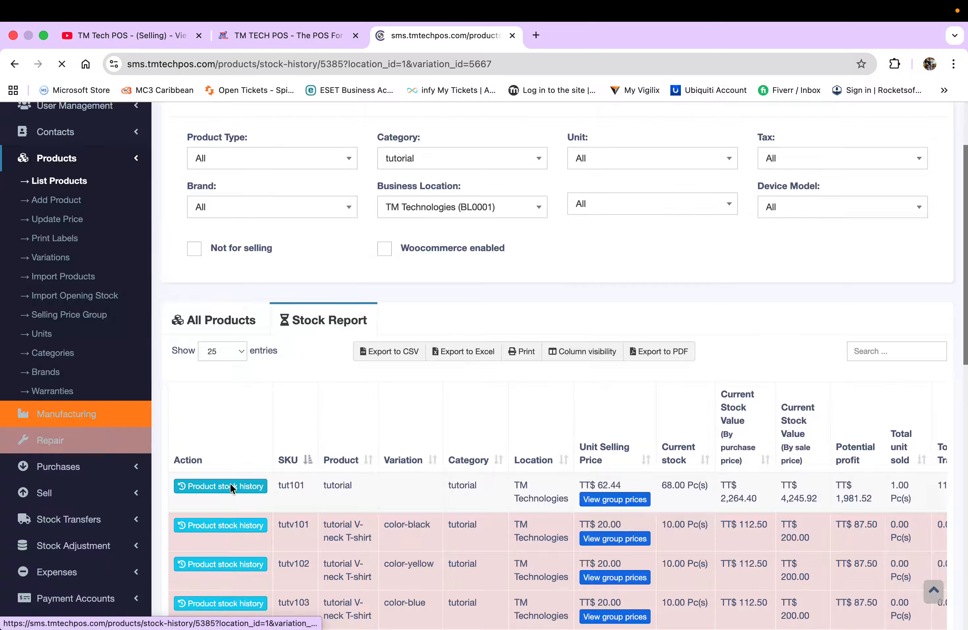
scroll(375, 372, "down", 3)
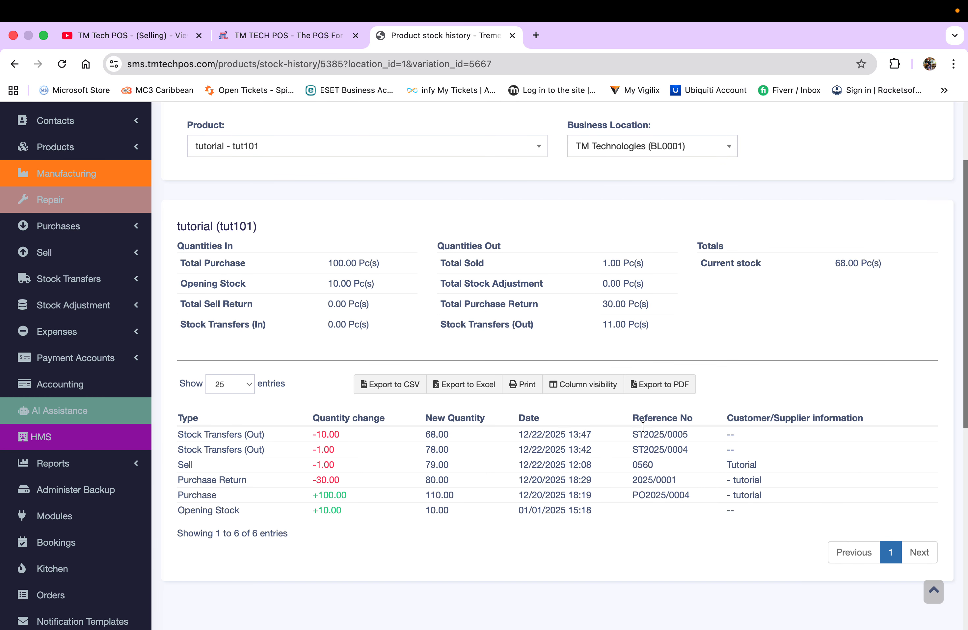
scroll(461, 490, "up", 3)
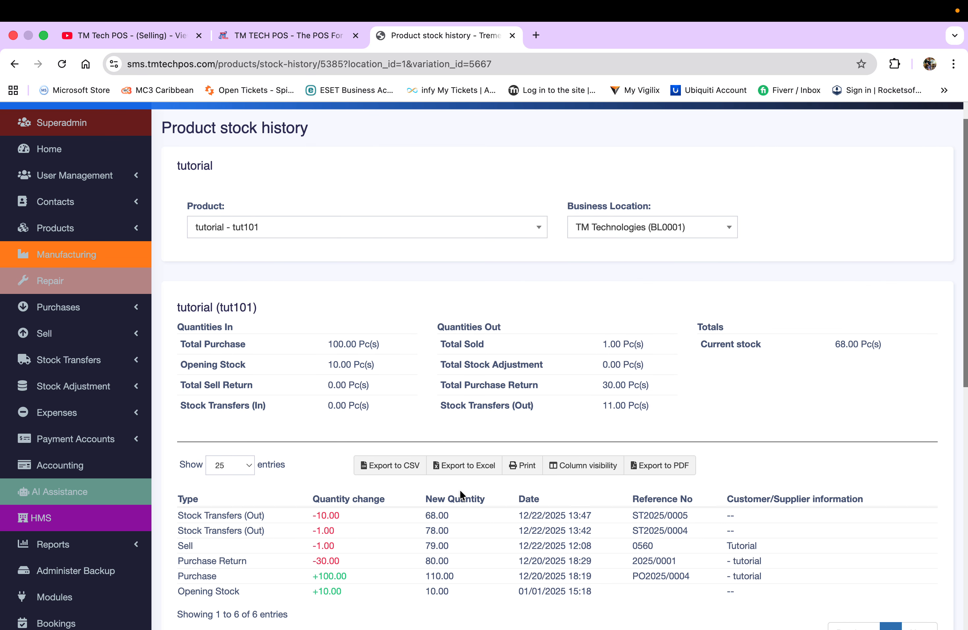
scroll(460, 492, "down", 1)
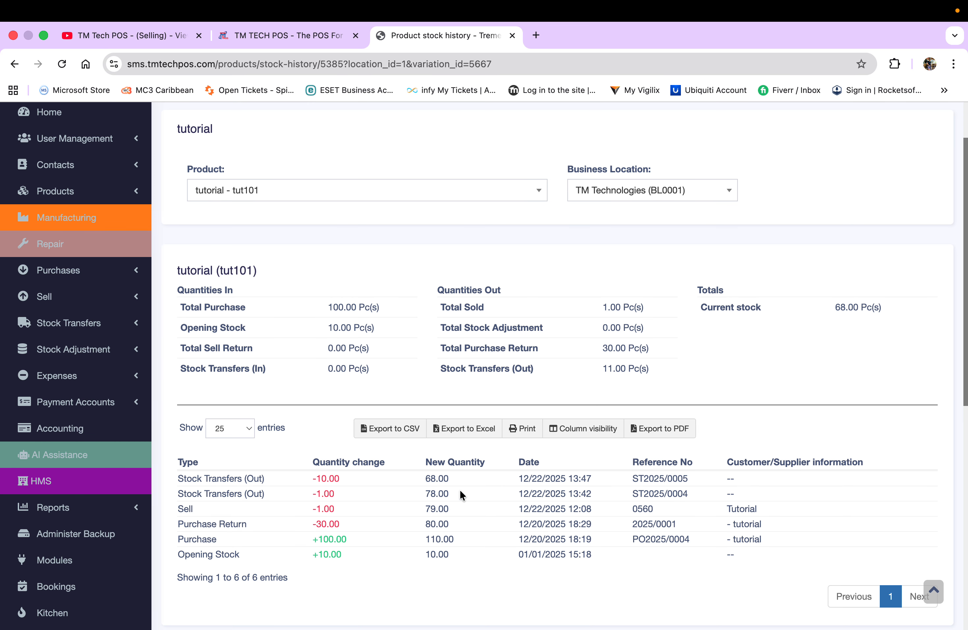
scroll(461, 491, "up", 2)
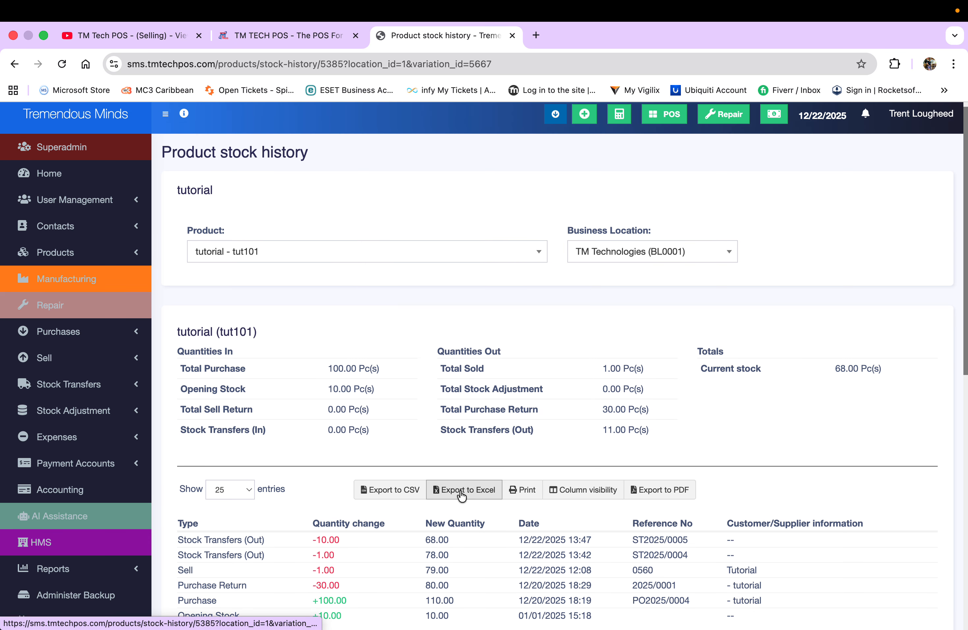
scroll(461, 494, "down", 5)
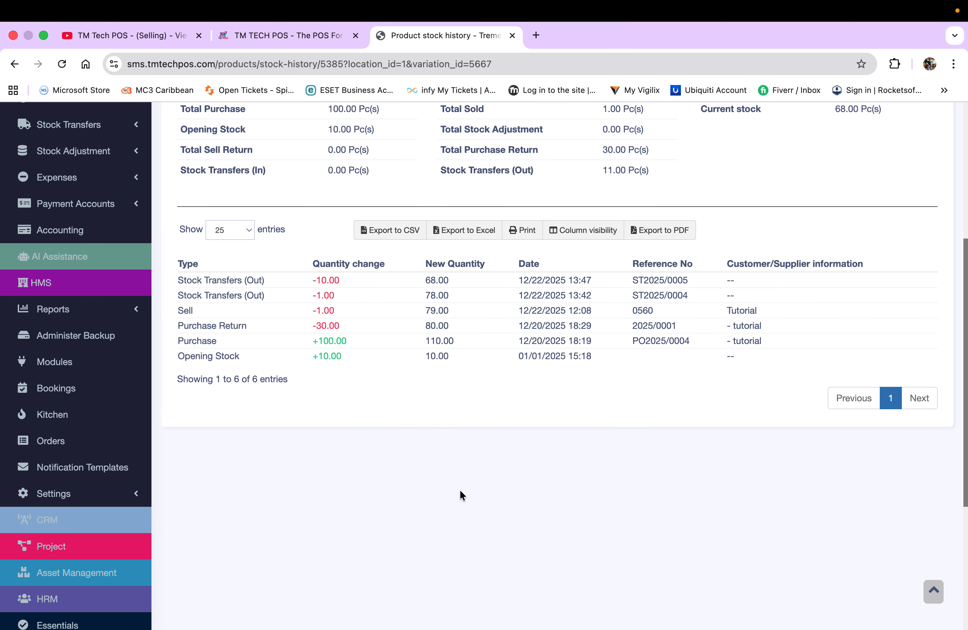
scroll(461, 495, "up", 3)
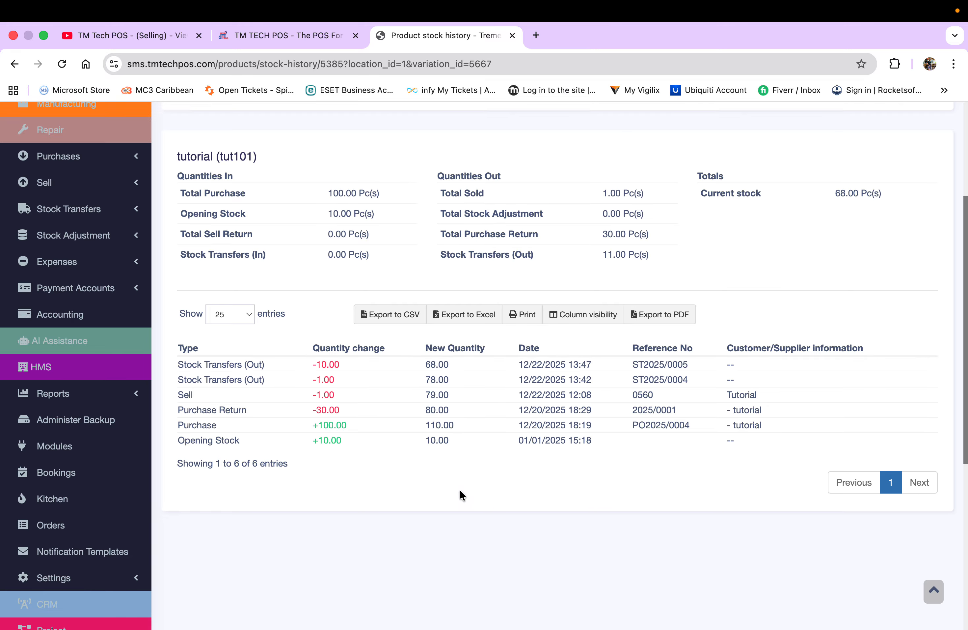
scroll(461, 494, "up", 4)
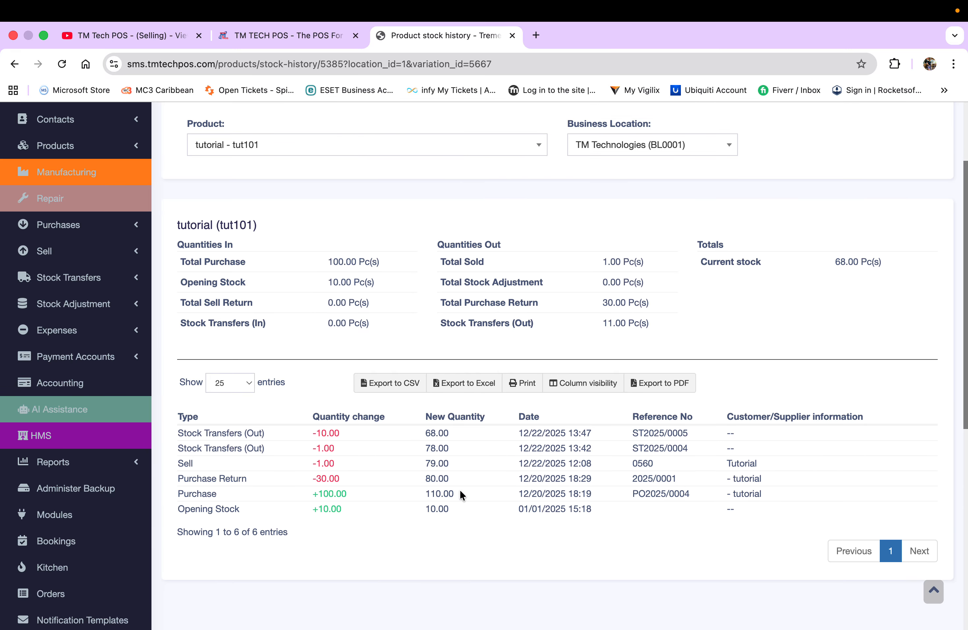
scroll(462, 494, "up", 2)
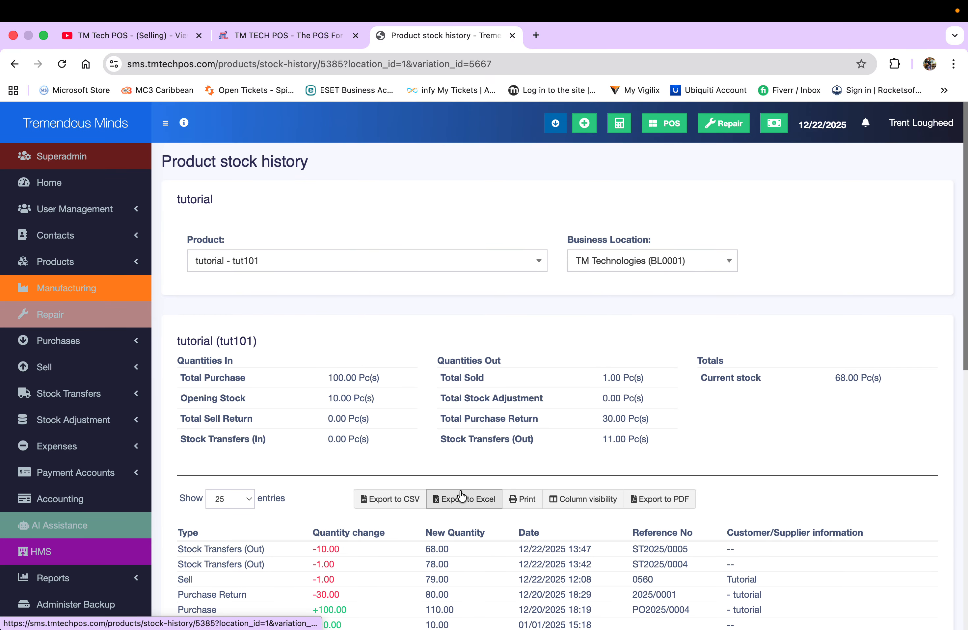